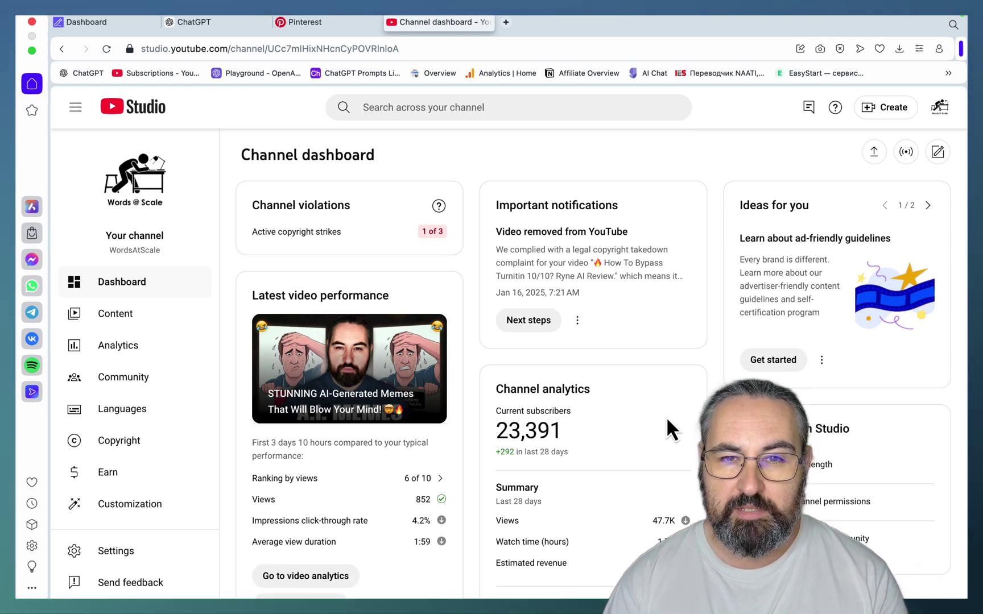
# Step: Switch from YouTube Studio to the SEOWriting.ai dashboard tab
pyautogui.click(138, 22)
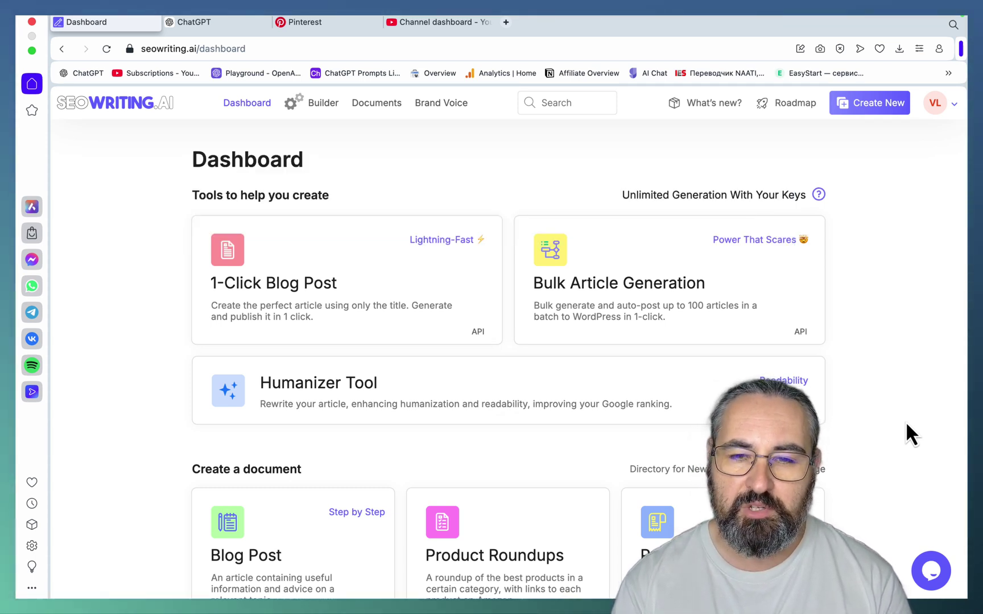
# Step: Open the Bulk Article Generation tool from the SEOWriting.ai dashboard
pyautogui.click(636, 303)
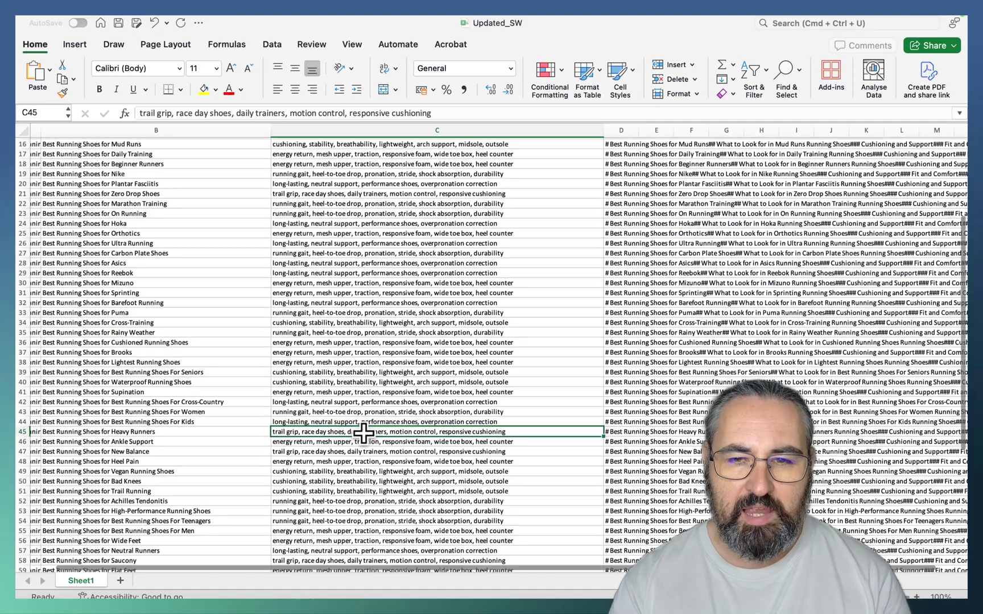
# Step: Review the Updated_SW headers and widen the Outline column D
pyautogui.hscroll(3, 362, 432)
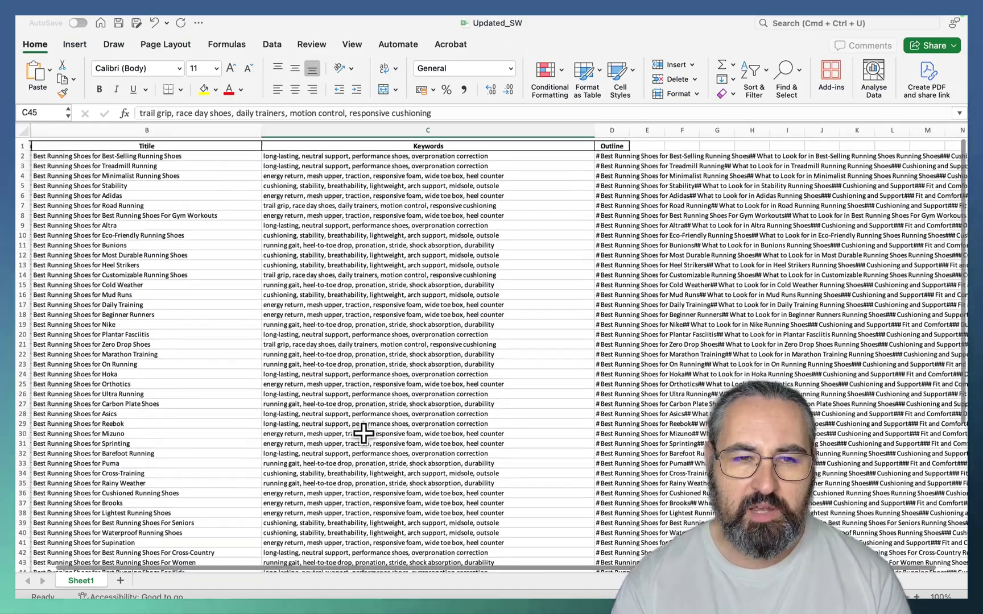
pyautogui.click(204, 142)
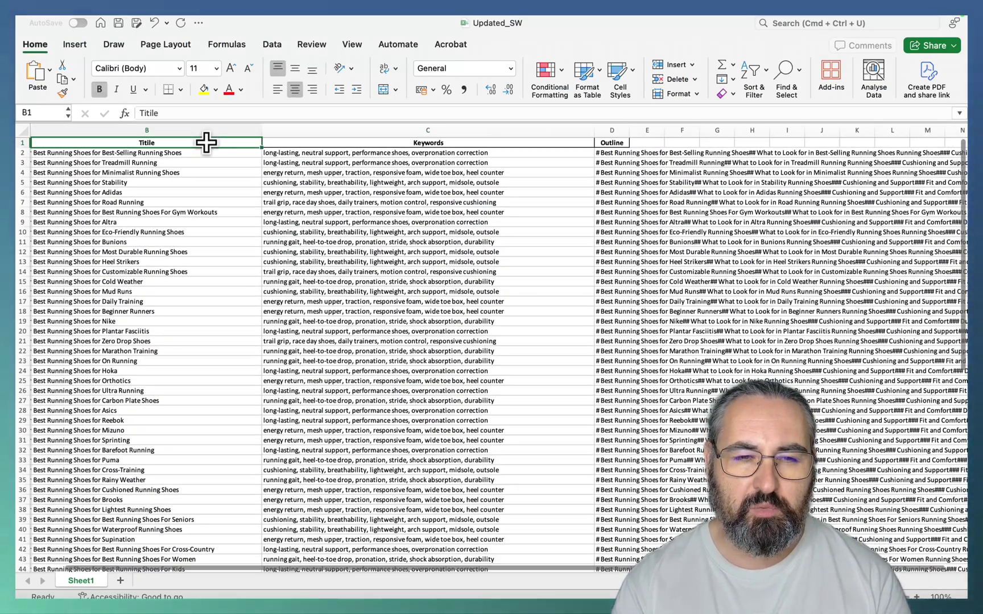
pyautogui.click(357, 144)
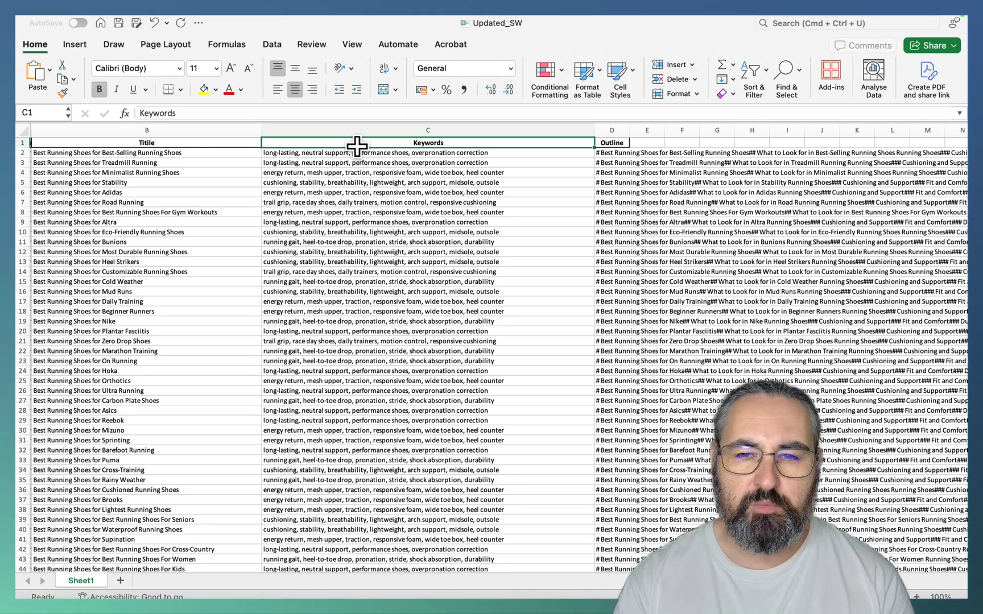
pyautogui.click(622, 154)
pyautogui.moveTo(630, 130); pyautogui.dragTo(961, 134)
pyautogui.hscroll(5, 712, 172)
pyautogui.hscroll(1, 711, 172)
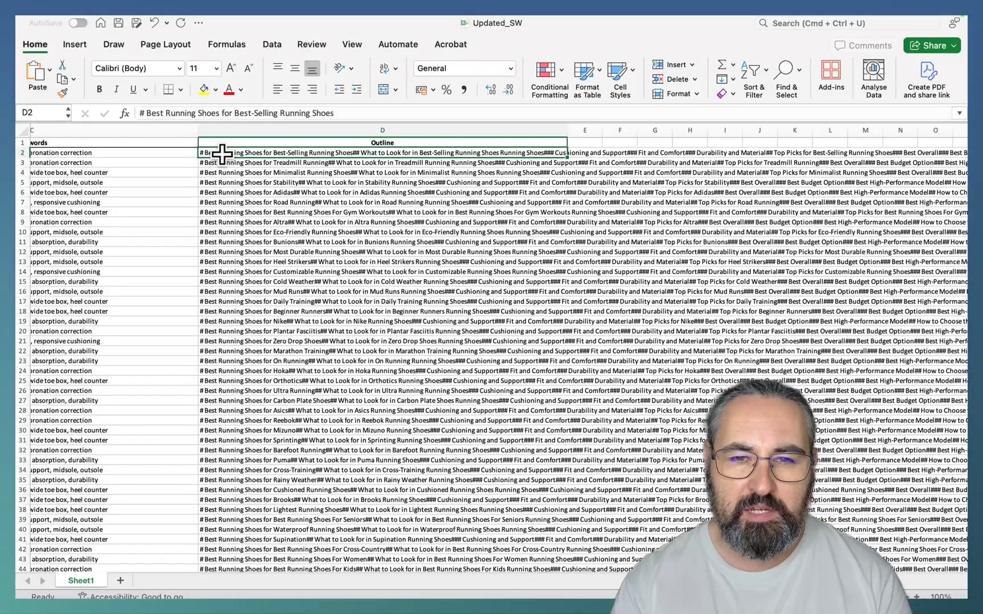
pyautogui.hscroll(-5, 222, 152)
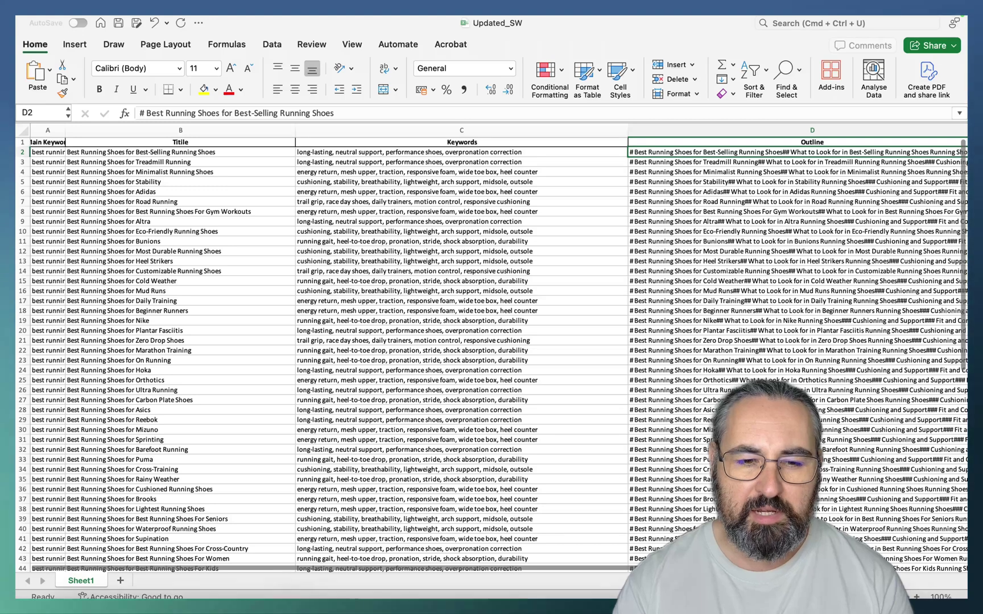
# Step: Widen column A of the SW template to fit Main Keyword and switch to ChatGPT
pyautogui.moveTo(229, 577)
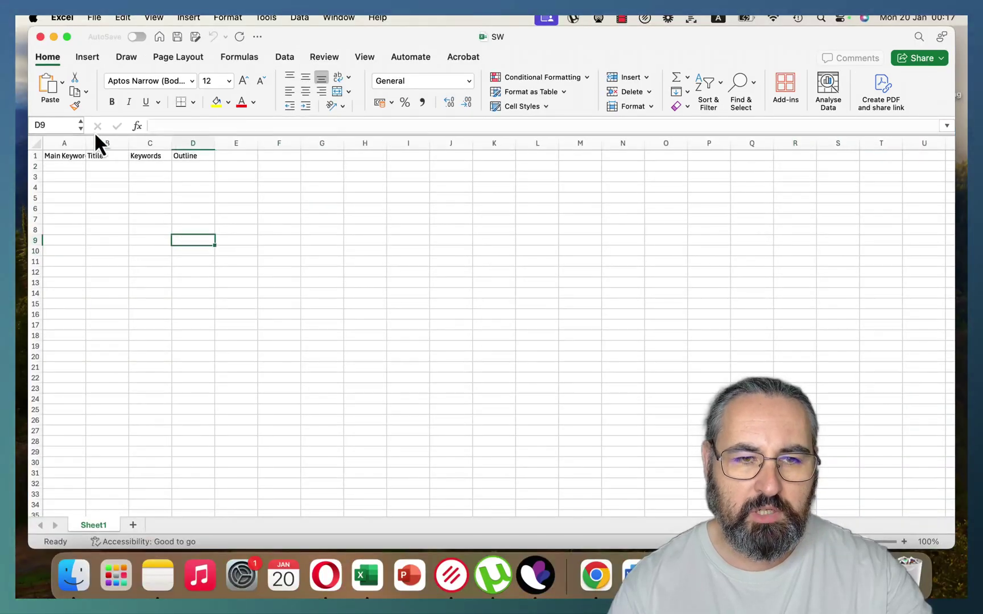
pyautogui.moveTo(86, 143); pyautogui.dragTo(134, 144)
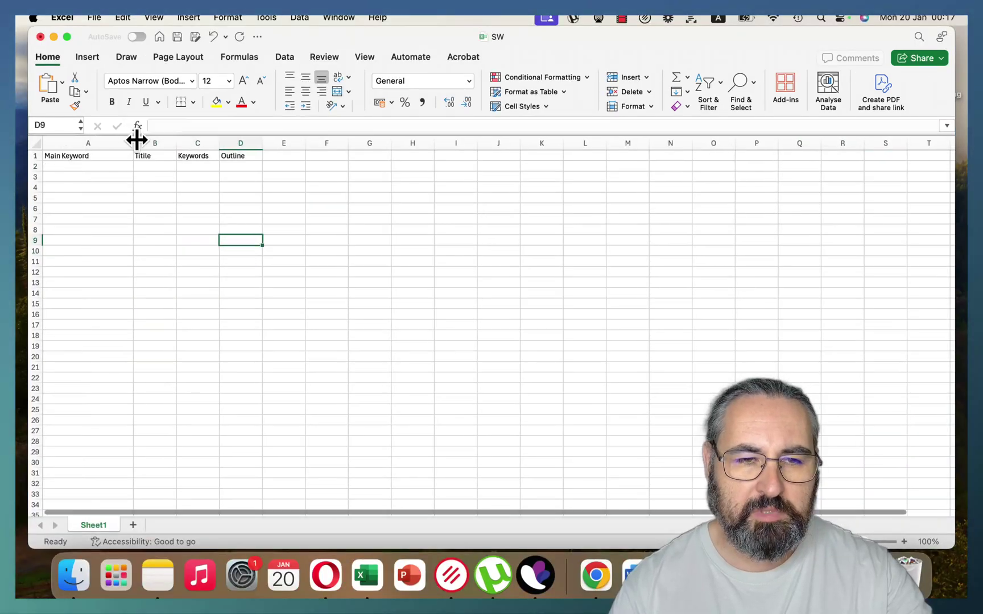
pyautogui.click(116, 155)
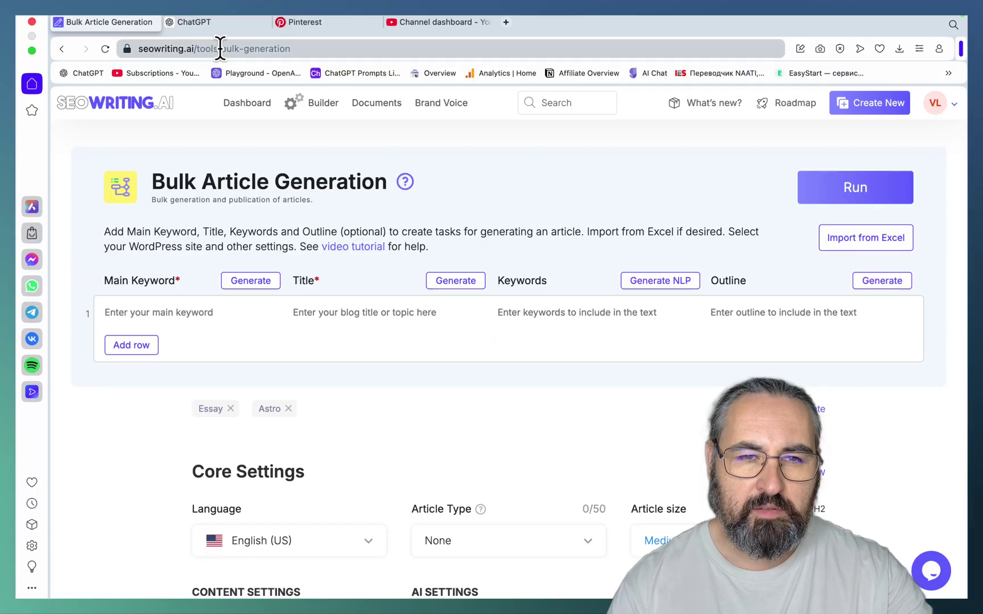
pyautogui.click(215, 23)
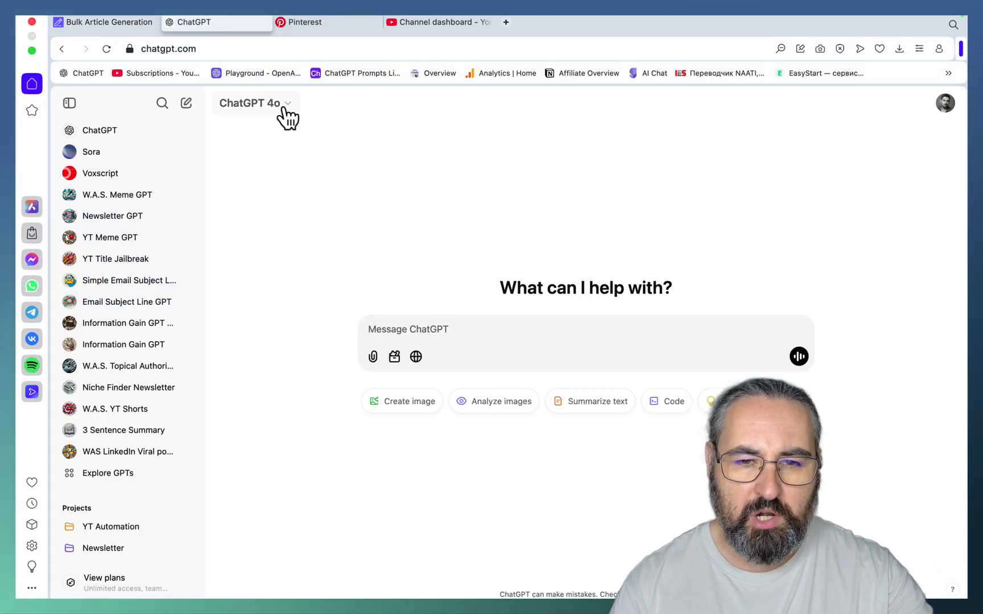
# Step: Attach SW.xlsx from the Desktop to a new ChatGPT message
pyautogui.click(374, 357)
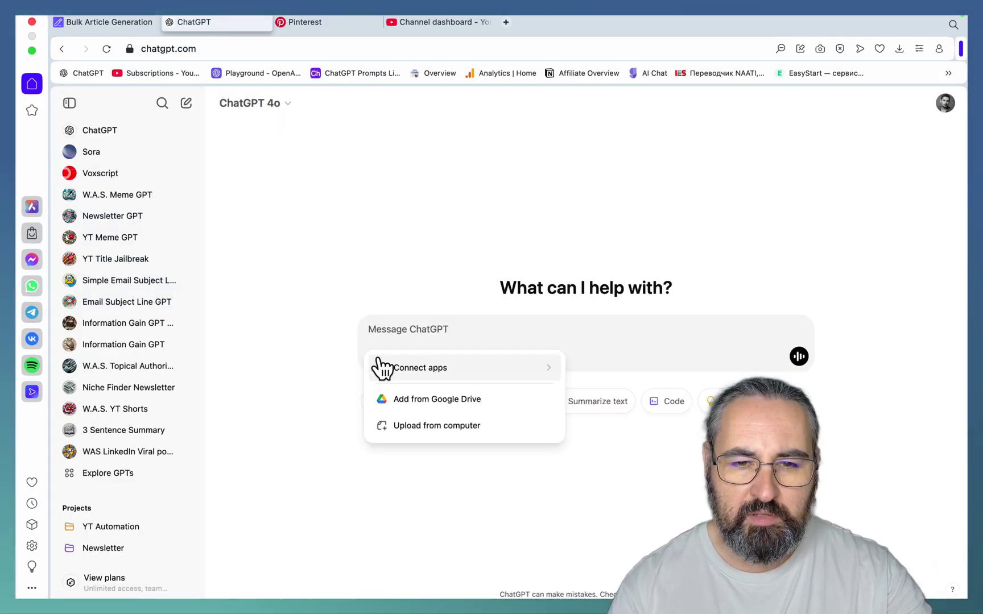
pyautogui.click(401, 435)
pyautogui.click(370, 154)
pyautogui.doubleClick(370, 154)
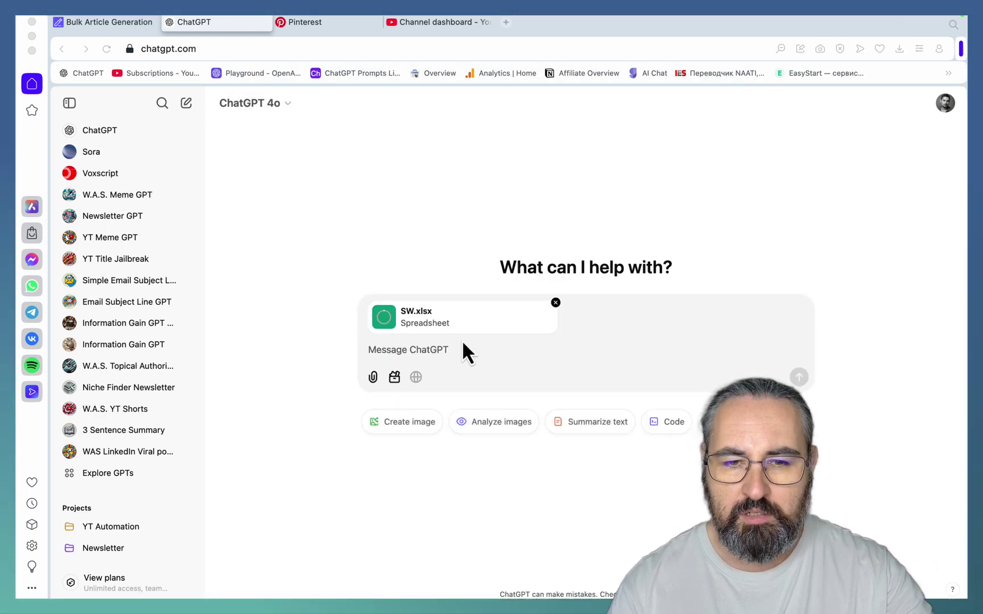
# Step: Paste and edit the prompt for 50 'best running shoes for X' keywords with outlines
pyautogui.write('give me 50 programmatic SEO keywords for "best running shoes for X"  populate all of the columns in the excel sheet where Keywords are highly relevant LSI, NLP keywords and entities  associated with the main keyword and Outline is a search-intent driven, 10 section article outline formatted as:  # for Title ## for H2s ### for H3s')
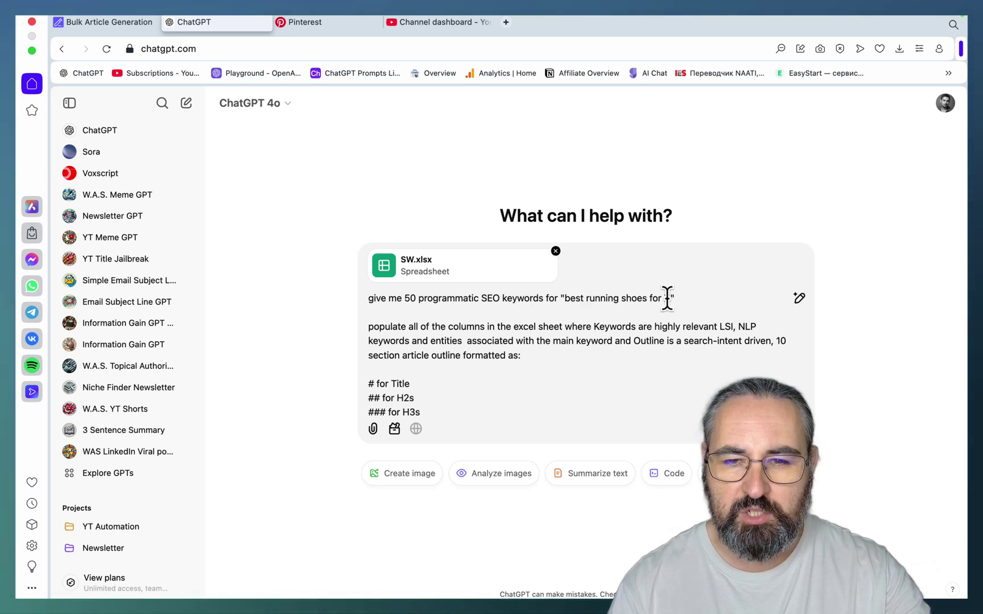
pyautogui.write('X')
pyautogui.click(654, 326)
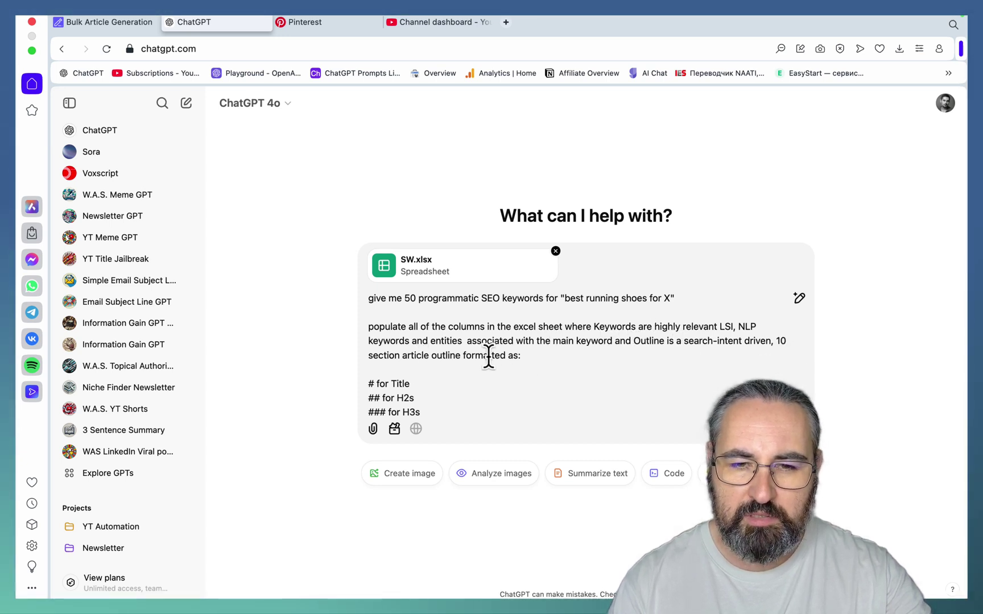
pyautogui.moveTo(375, 385); pyautogui.dragTo(364, 384)
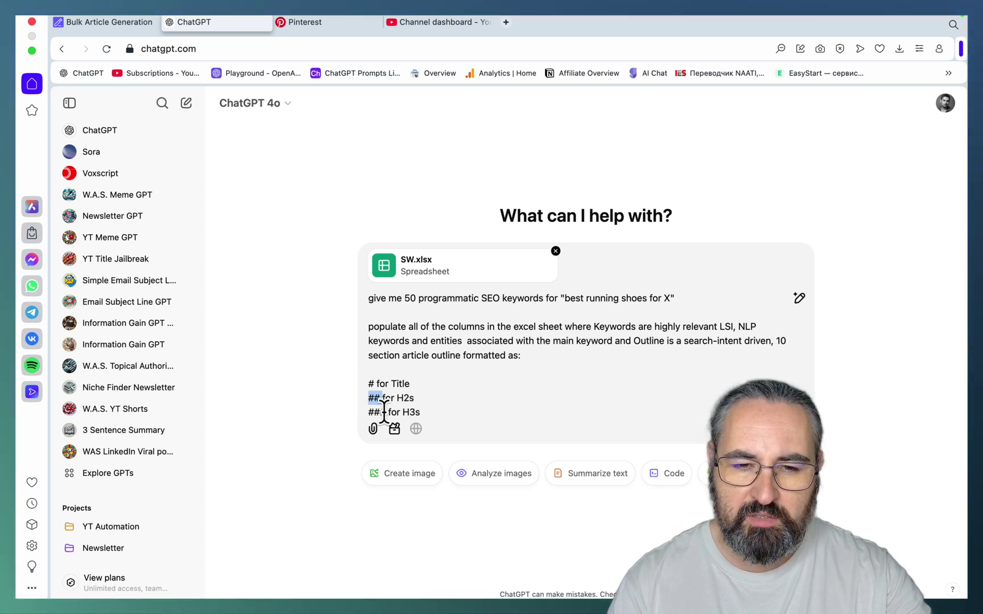
pyautogui.moveTo(394, 410); pyautogui.dragTo(368, 355)
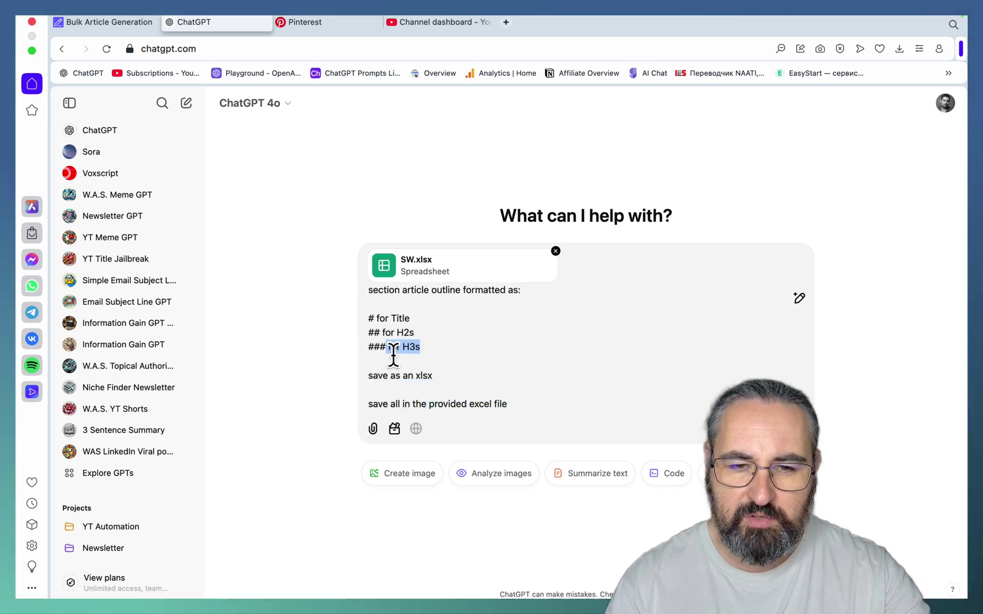
pyautogui.press('super+z')
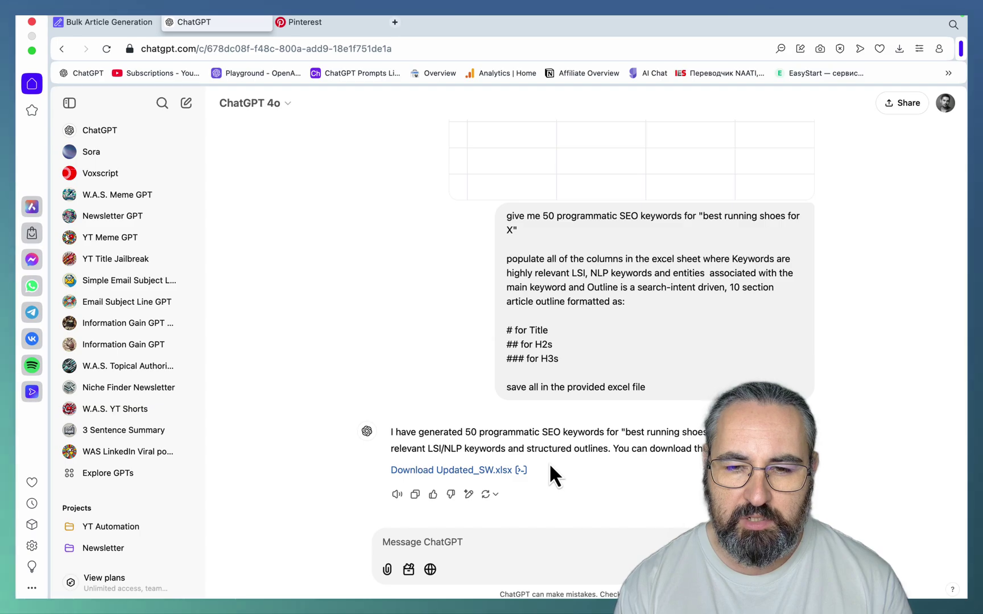
# Step: Download Updated_SW.xlsx, view it maximised in Excel through row 52, and return to the browser
pyautogui.click(443, 472)
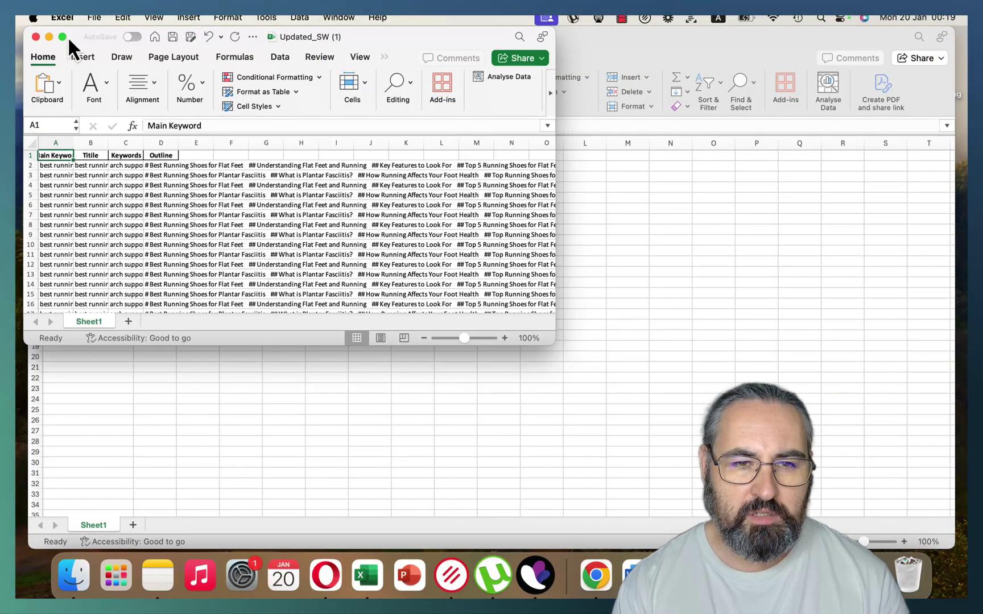
pyautogui.click(62, 36)
pyautogui.scroll(-10, 267, 278)
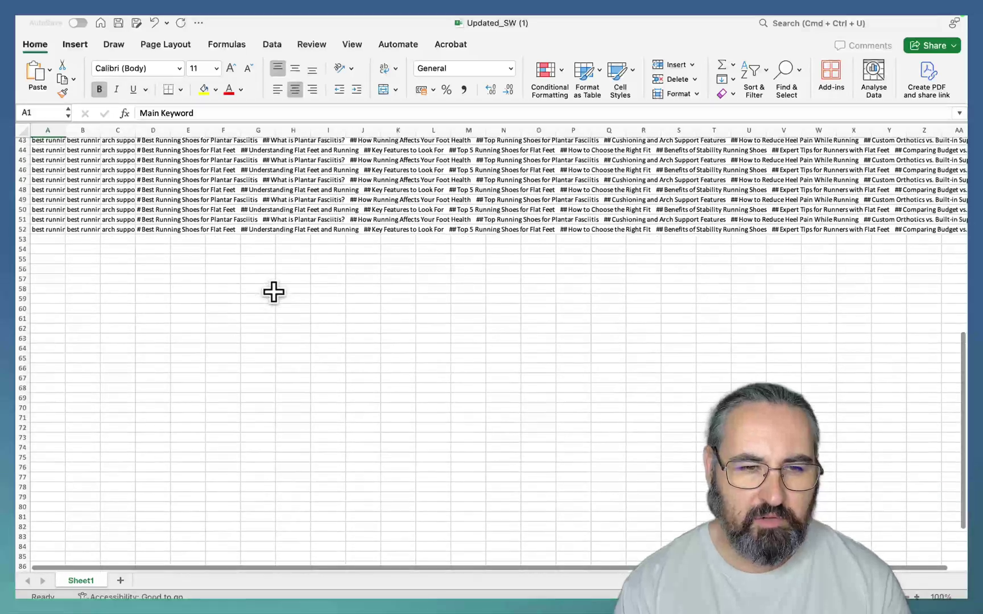
pyautogui.click(56, 231)
pyautogui.scroll(10, 149, 318)
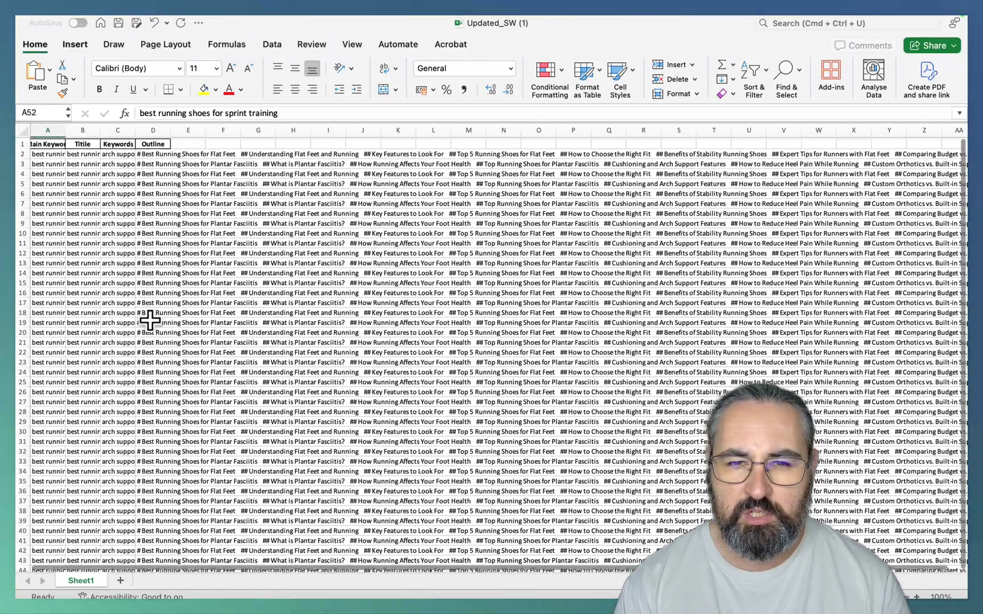
pyautogui.press('super+Tab')
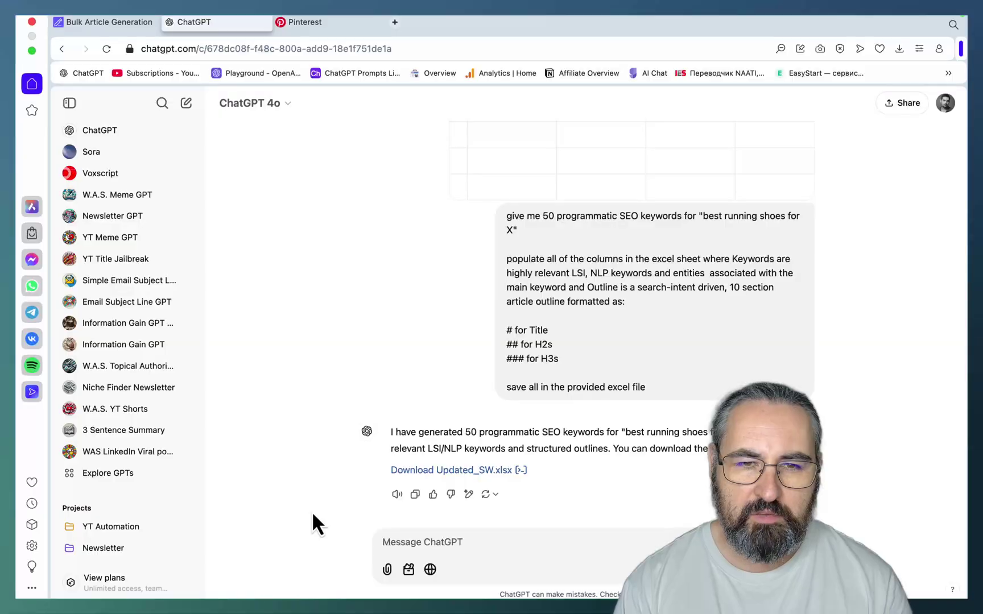
# Step: Import the 52 keyword rows from Updated_SW (1).xlsx into Bulk Article Generation
pyautogui.click(108, 22)
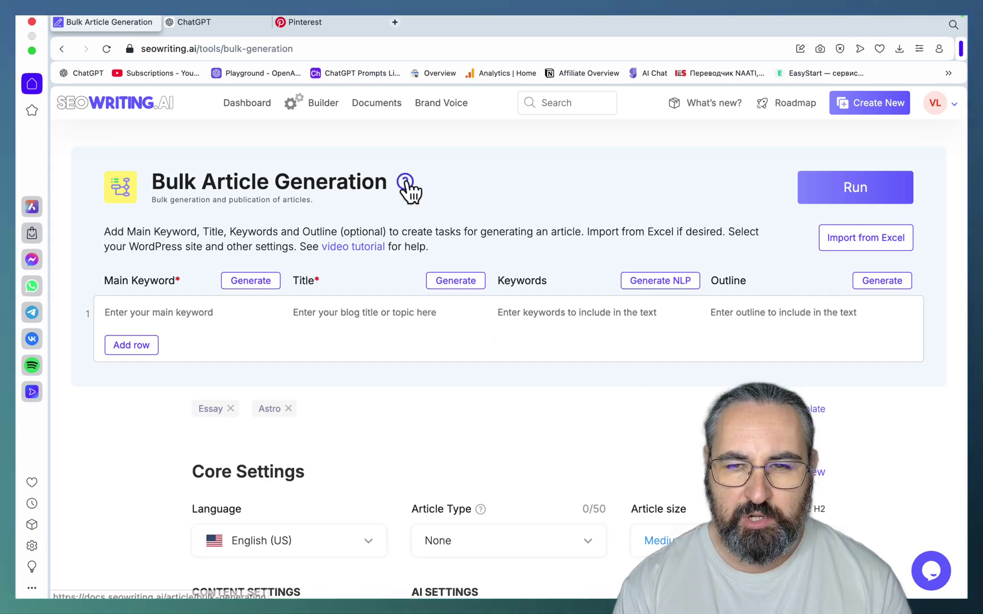
pyautogui.click(866, 237)
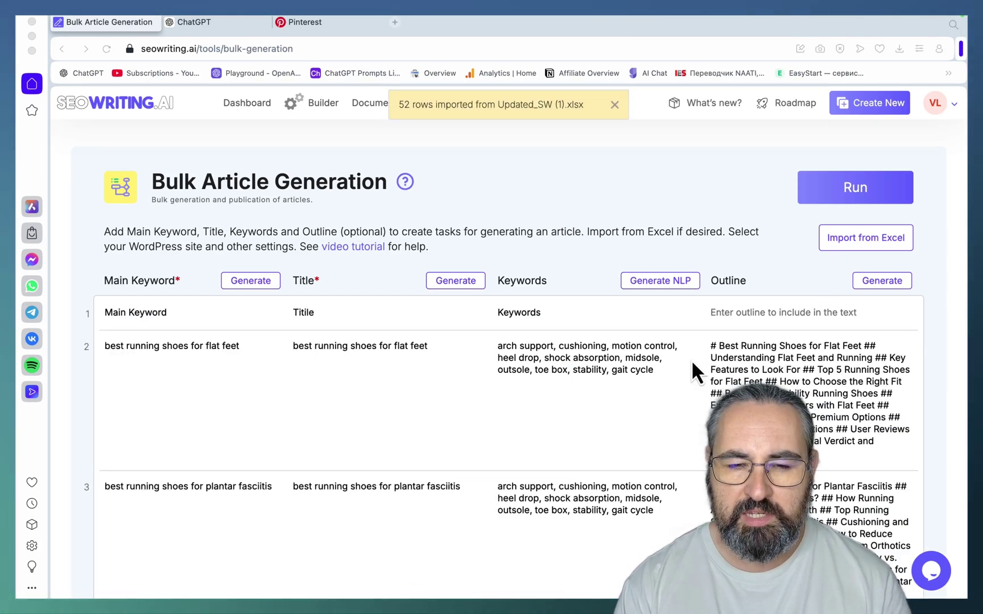
pyautogui.scroll(-20, 692, 369)
pyautogui.scroll(-20, 716, 394)
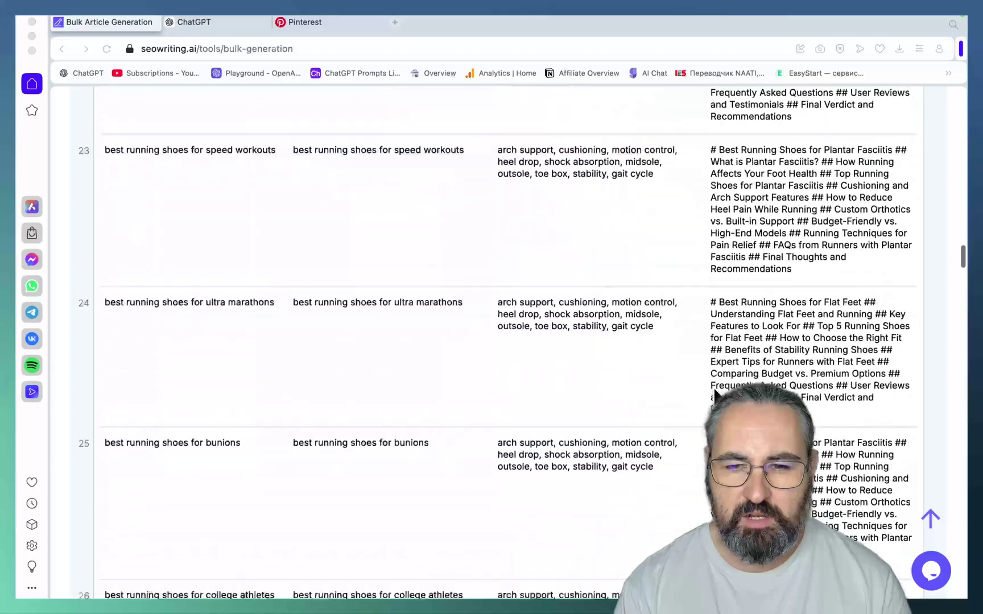
pyautogui.scroll(20, 716, 394)
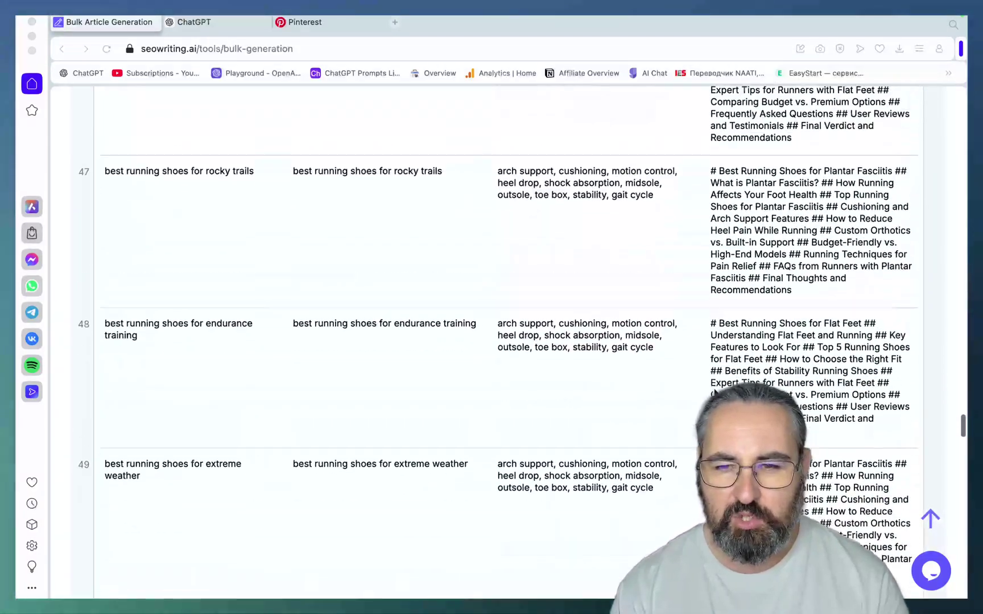
pyautogui.scroll(-15, 715, 393)
pyautogui.scroll(2, 713, 387)
pyautogui.scroll(-5, 713, 387)
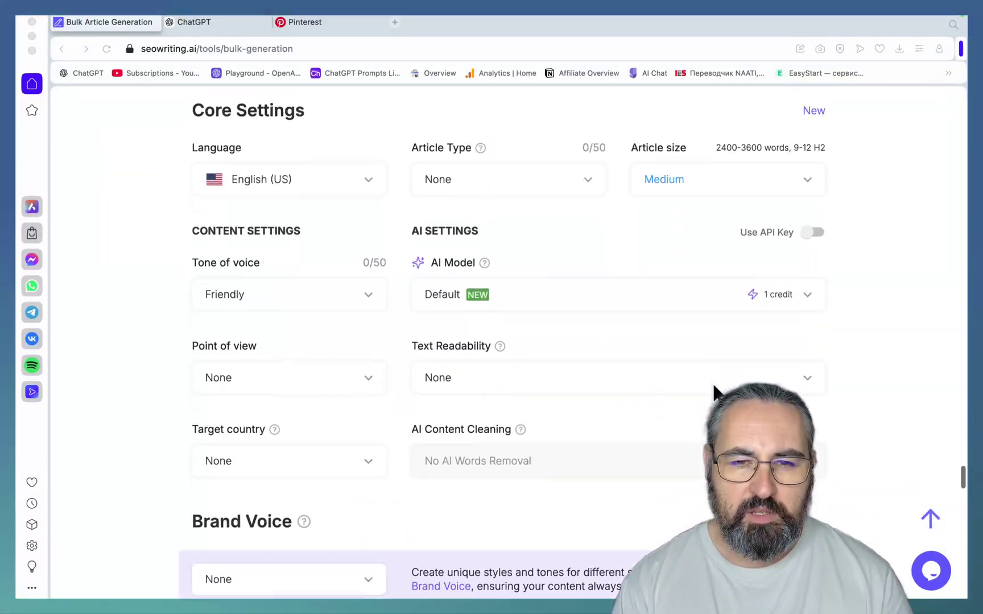
# Step: Set the article type to Listicle and the tone of voice to Friendly
pyautogui.click(581, 182)
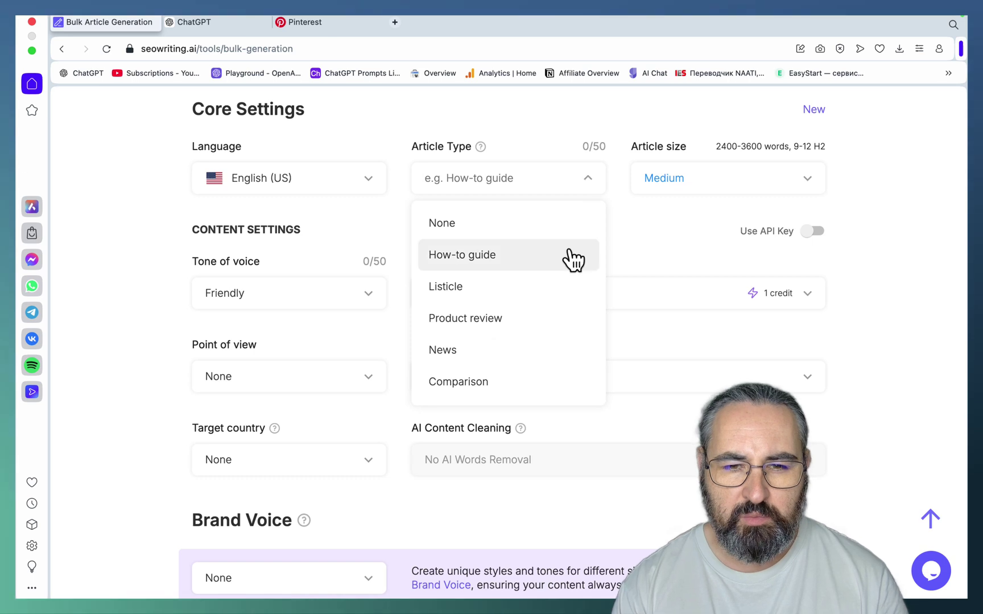
pyautogui.scroll(-2, 572, 259)
pyautogui.scroll(2, 566, 264)
pyautogui.rightClick(517, 281)
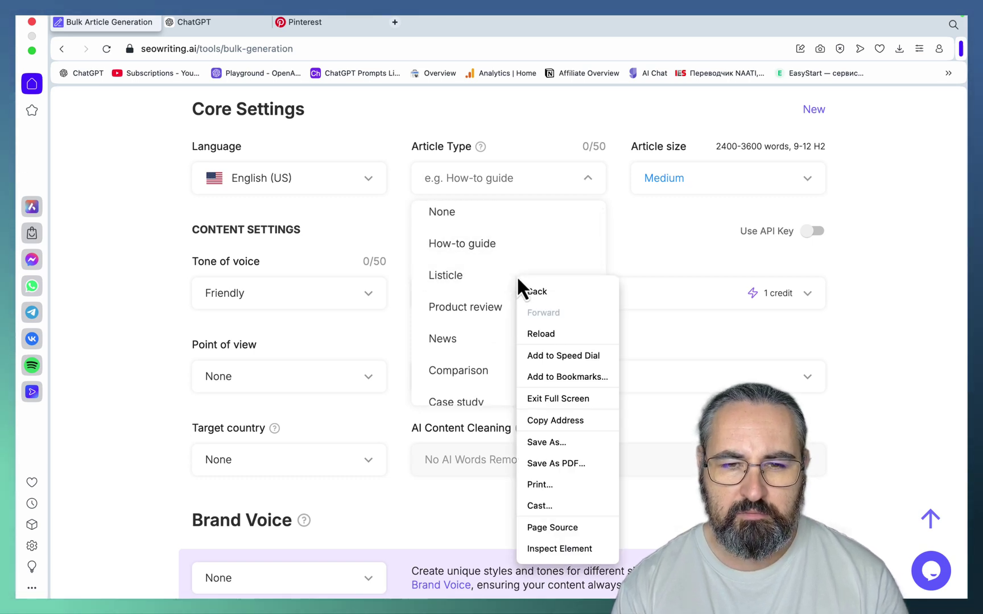
pyautogui.click(518, 278)
pyautogui.click(336, 293)
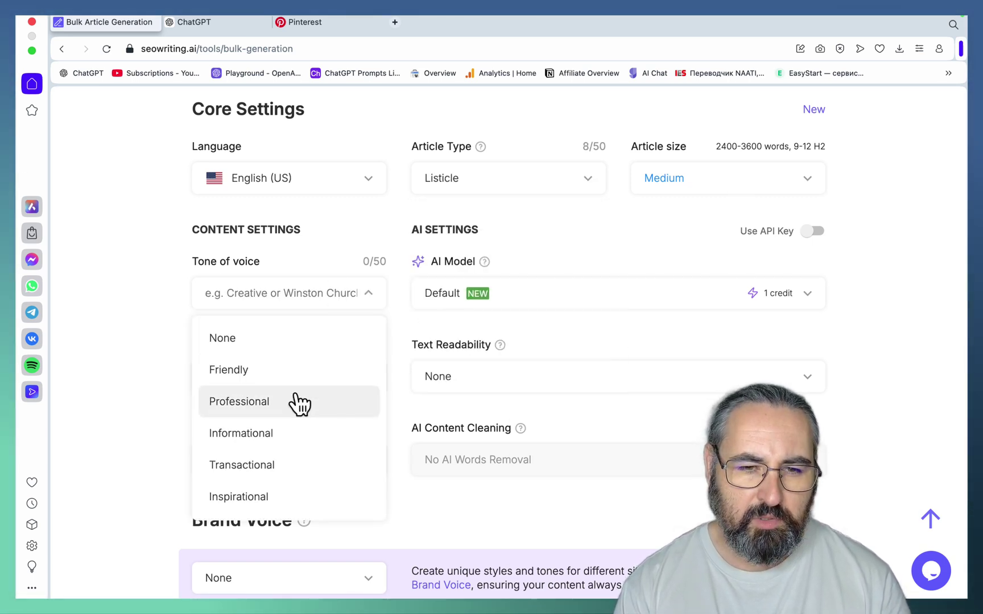
pyautogui.click(227, 369)
pyautogui.scroll(-3, 256, 307)
# Step: Choose first person singular, United States as target country, and 7th grade readability
pyautogui.click(273, 306)
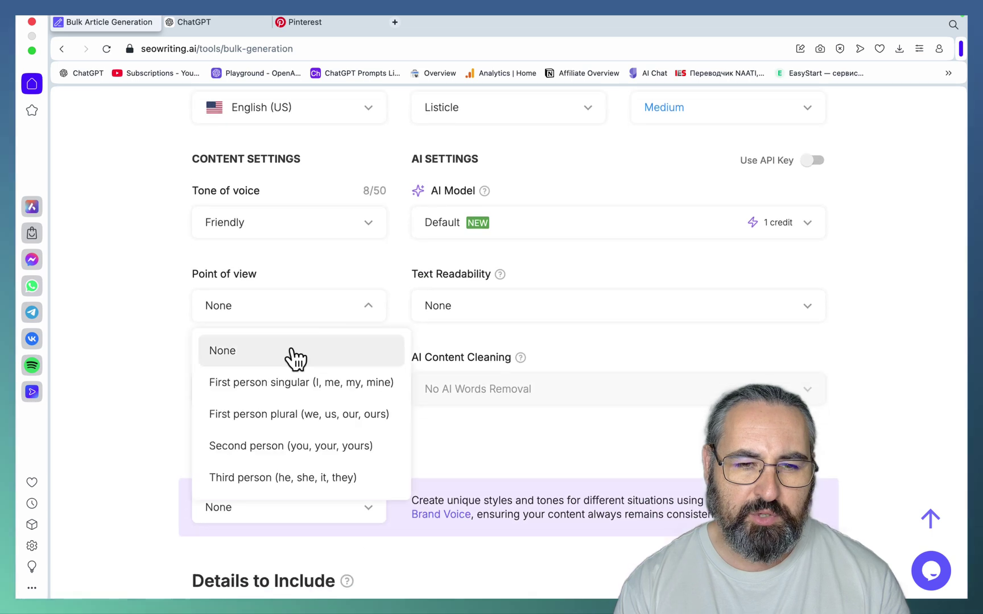
pyautogui.click(270, 385)
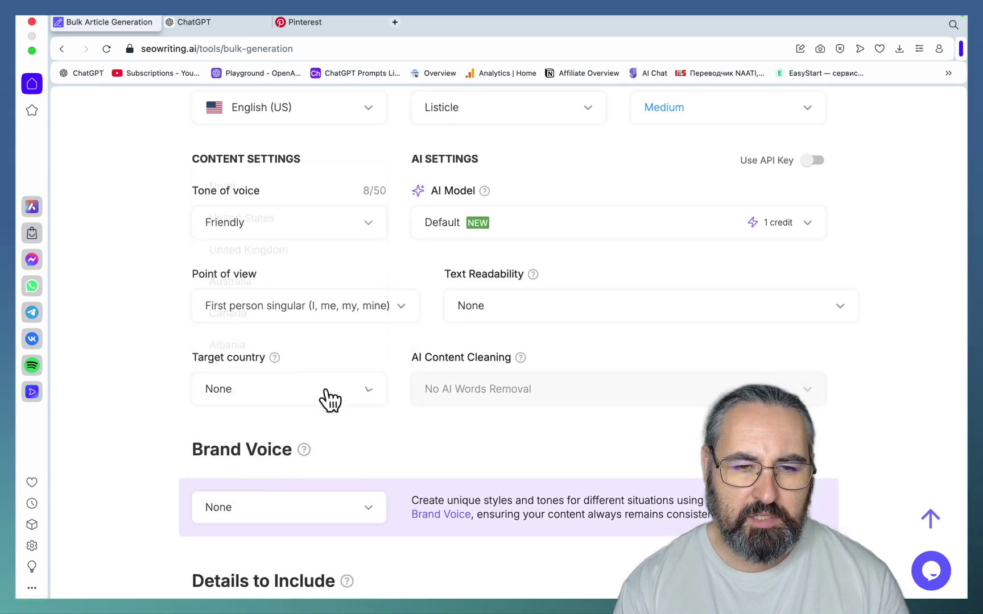
pyautogui.click(250, 226)
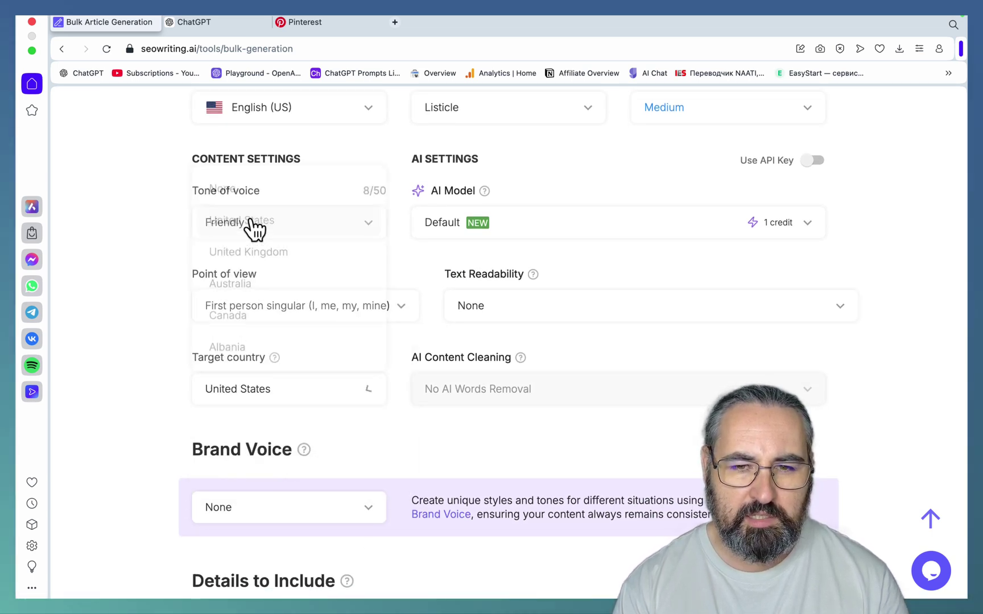
pyautogui.click(524, 316)
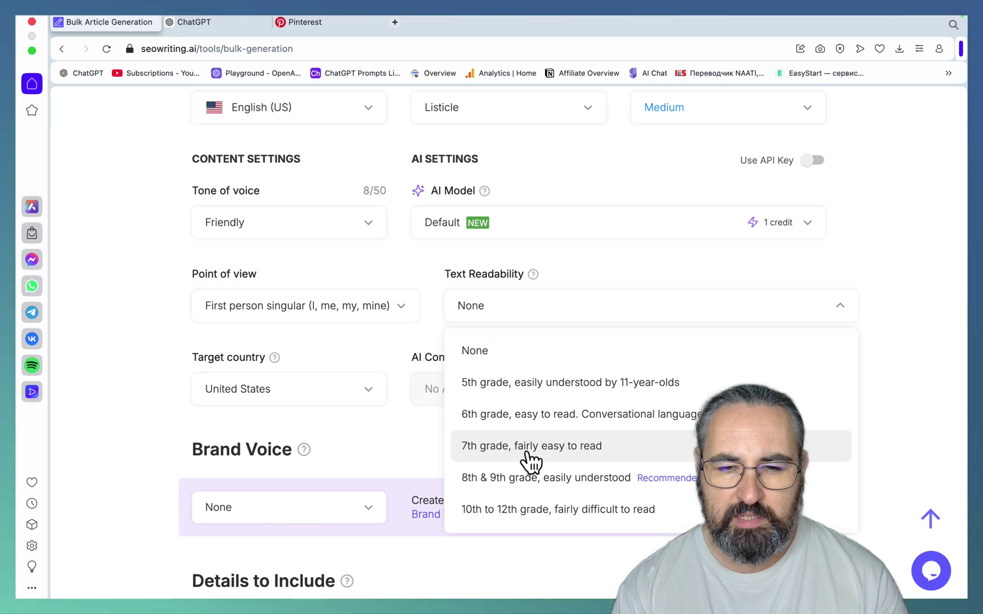
pyautogui.click(530, 446)
# Step: Select the GPT-4o Mini & GPT-4o model and keep No AI Words Removal
pyautogui.click(626, 234)
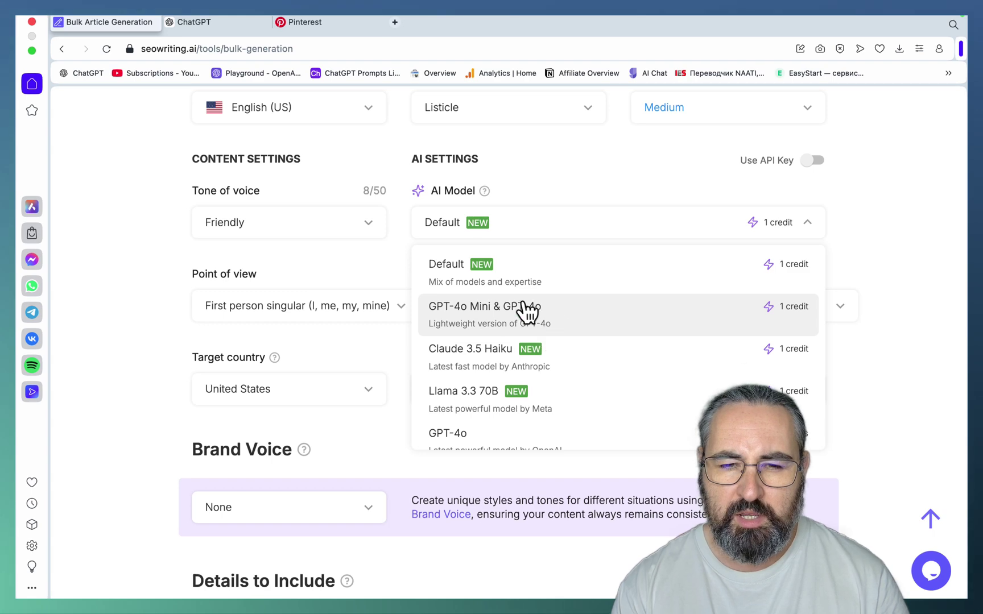
pyautogui.click(465, 327)
pyautogui.scroll(-3, 829, 328)
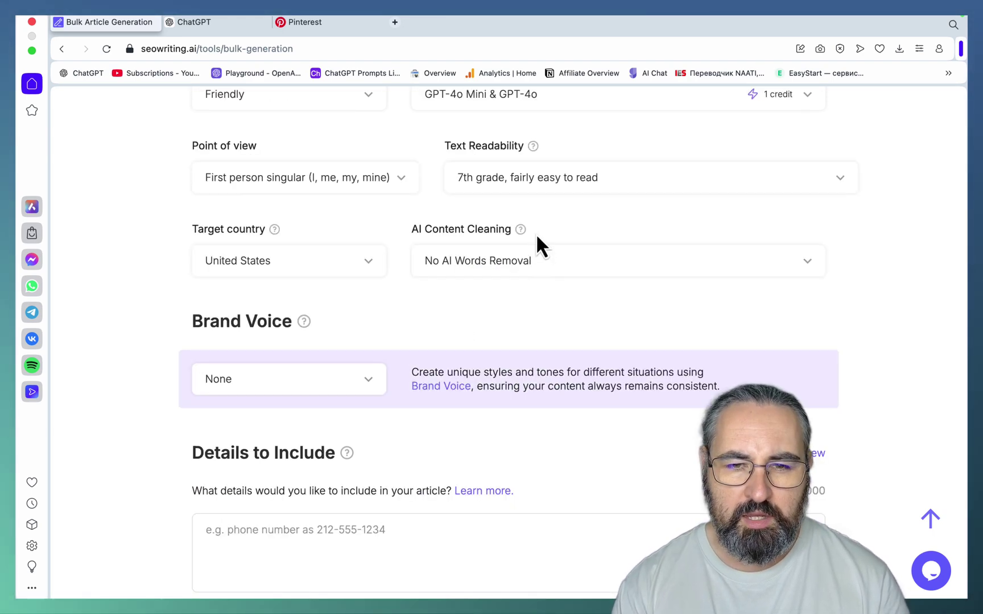
pyautogui.click(539, 273)
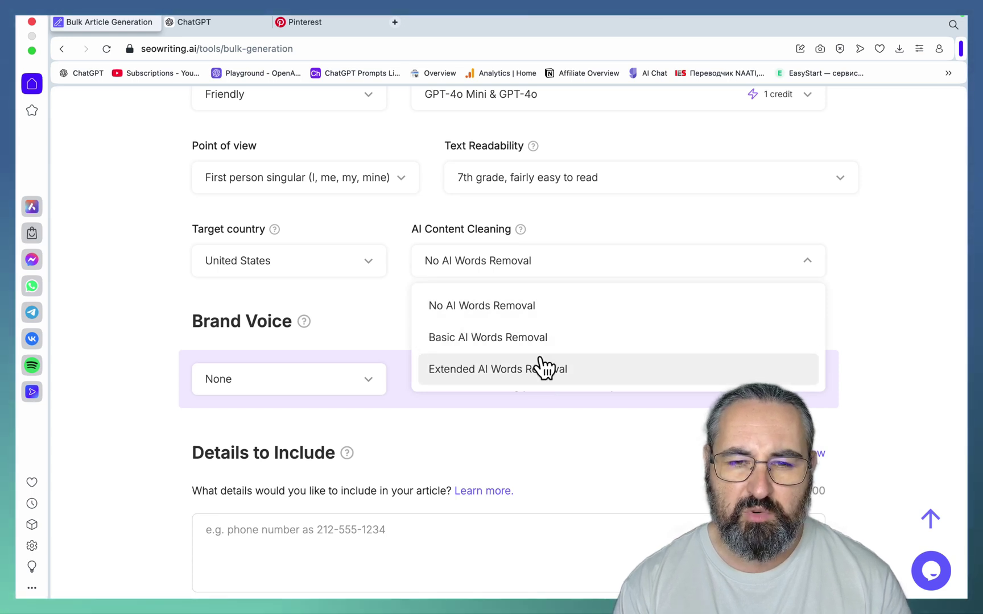
pyautogui.click(512, 313)
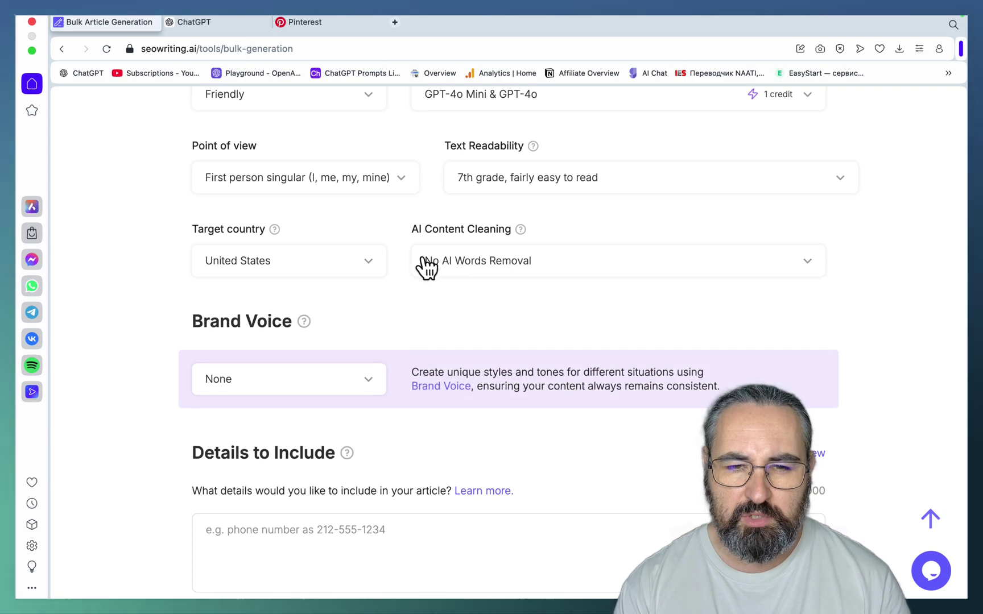
# Step: Apply My Brand Voice to the articles and begin the details-to-include field
pyautogui.scroll(-3, 656, 293)
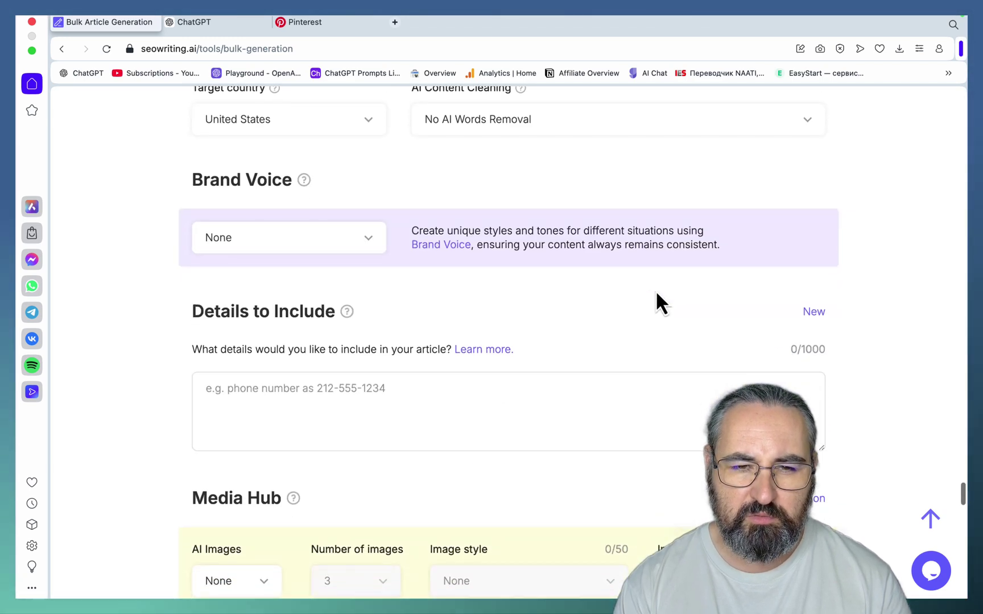
pyautogui.click(379, 249)
pyautogui.click(267, 316)
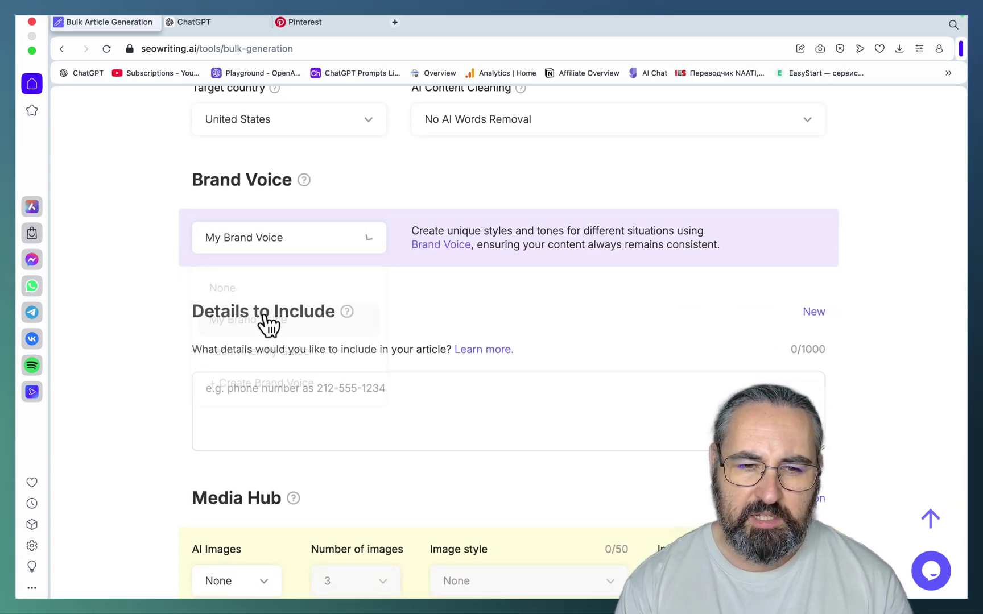
pyautogui.scroll(-2, 485, 316)
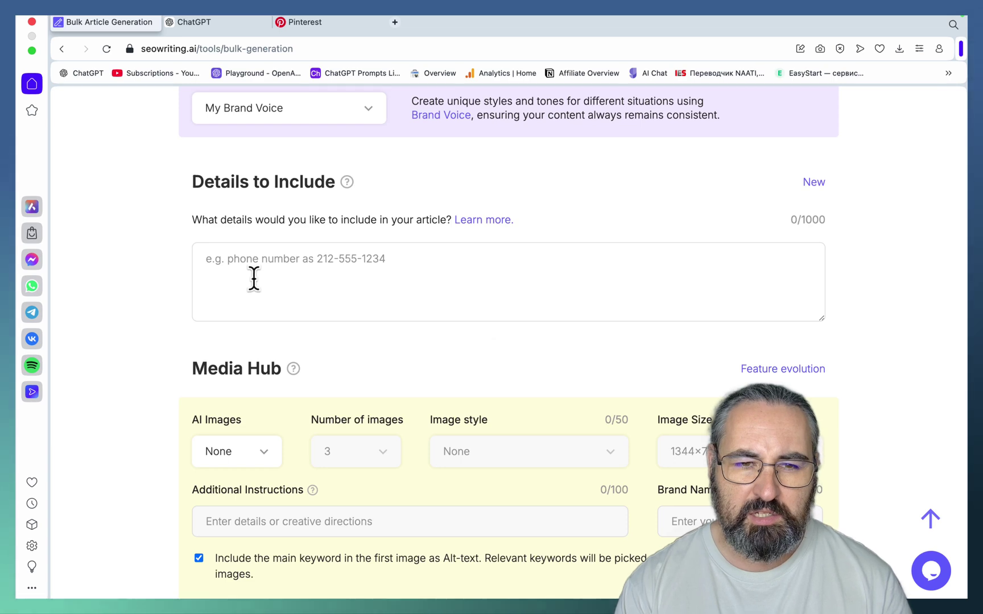
pyautogui.click(316, 257)
# Step: Turn on AI images and use a Question introductory hook
pyautogui.scroll(-3, 286, 281)
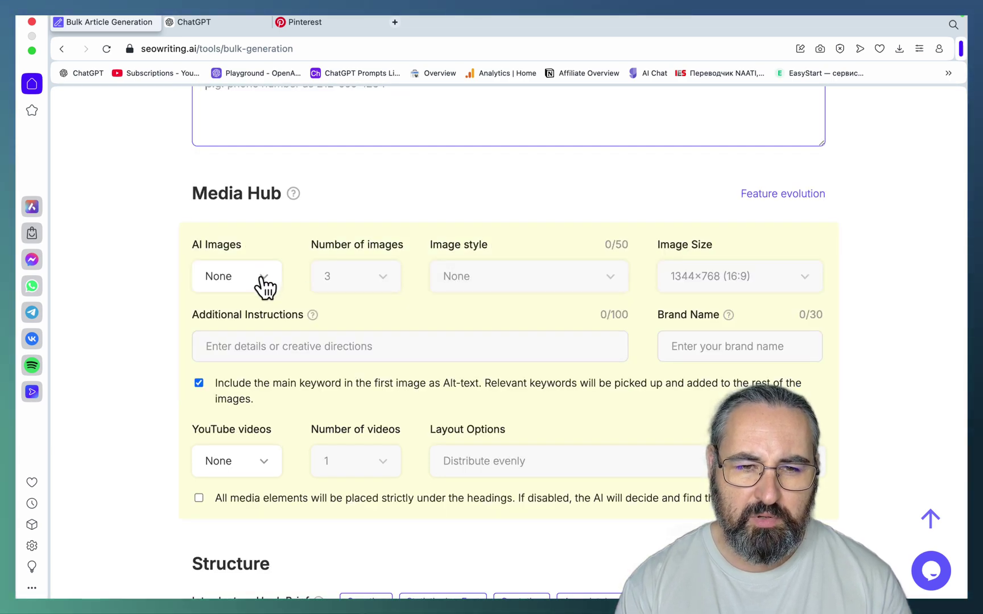
pyautogui.click(265, 279)
pyautogui.click(253, 349)
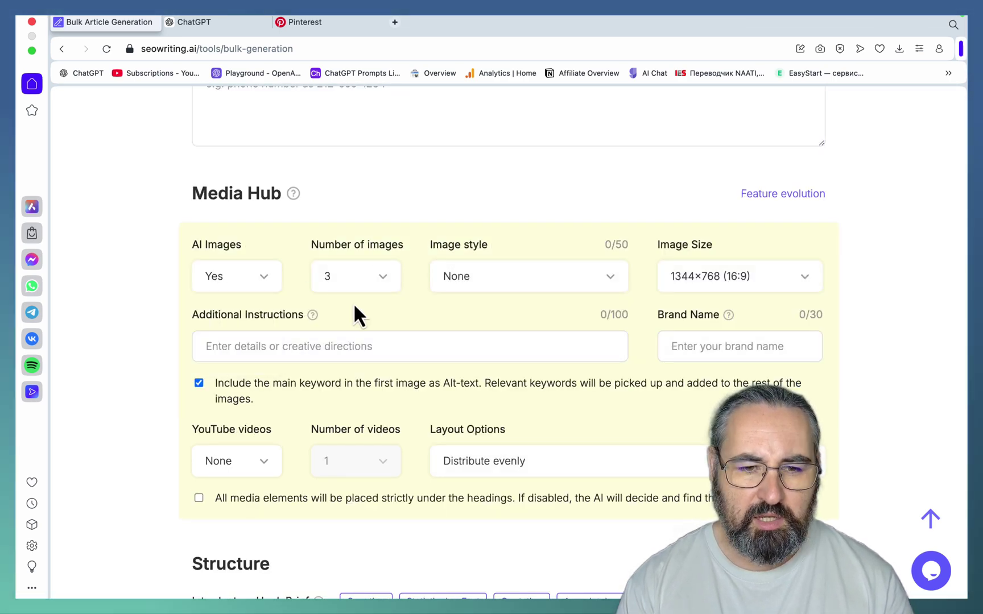
pyautogui.scroll(-7, 353, 308)
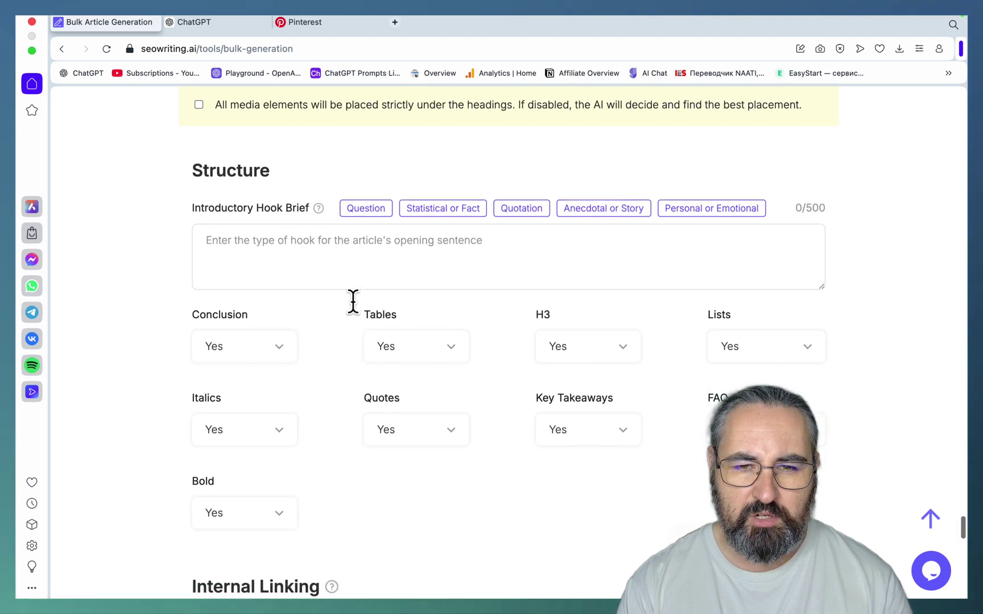
pyautogui.click(371, 209)
# Step: Set the FAQ section to No
pyautogui.scroll(-2, 575, 310)
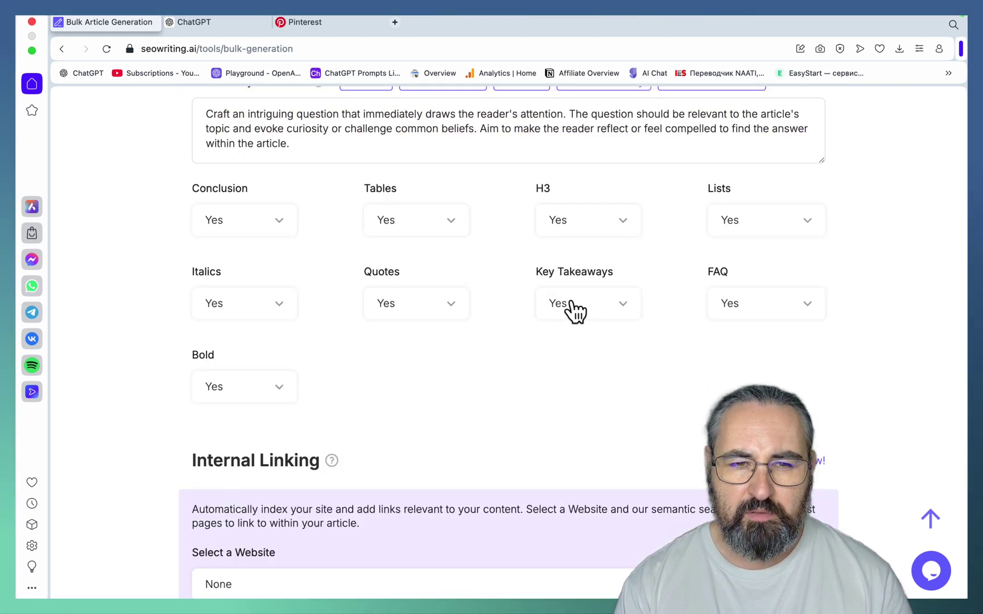
pyautogui.scroll(1, 615, 302)
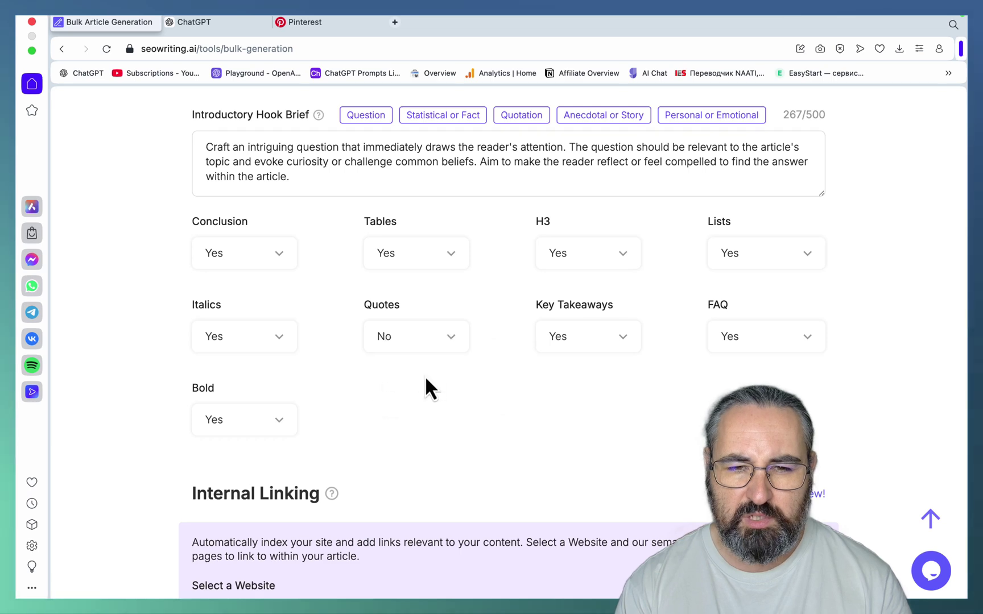
pyautogui.click(778, 342)
pyautogui.click(739, 383)
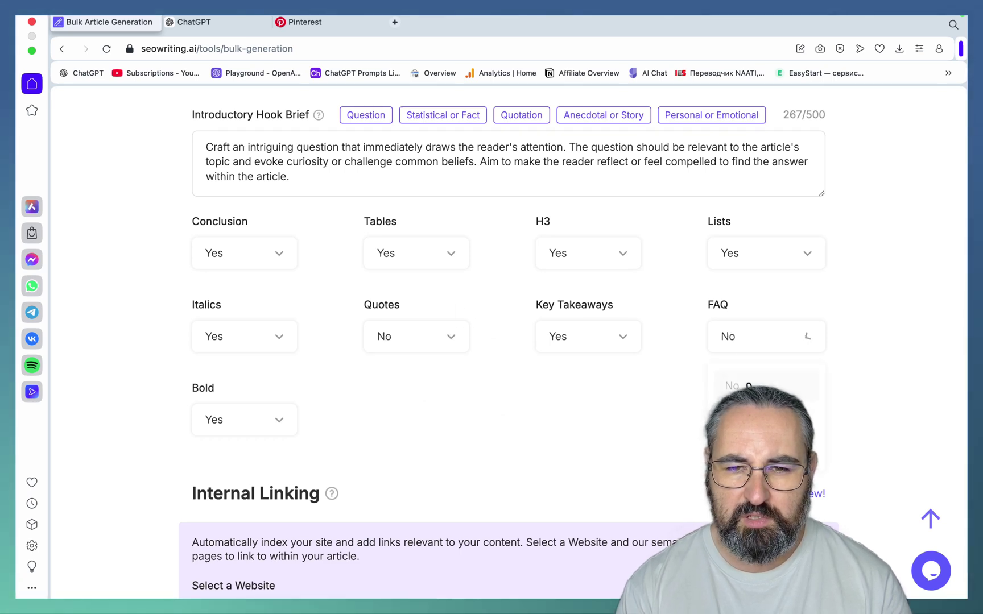
pyautogui.scroll(-3, 485, 370)
pyautogui.scroll(-3, 491, 371)
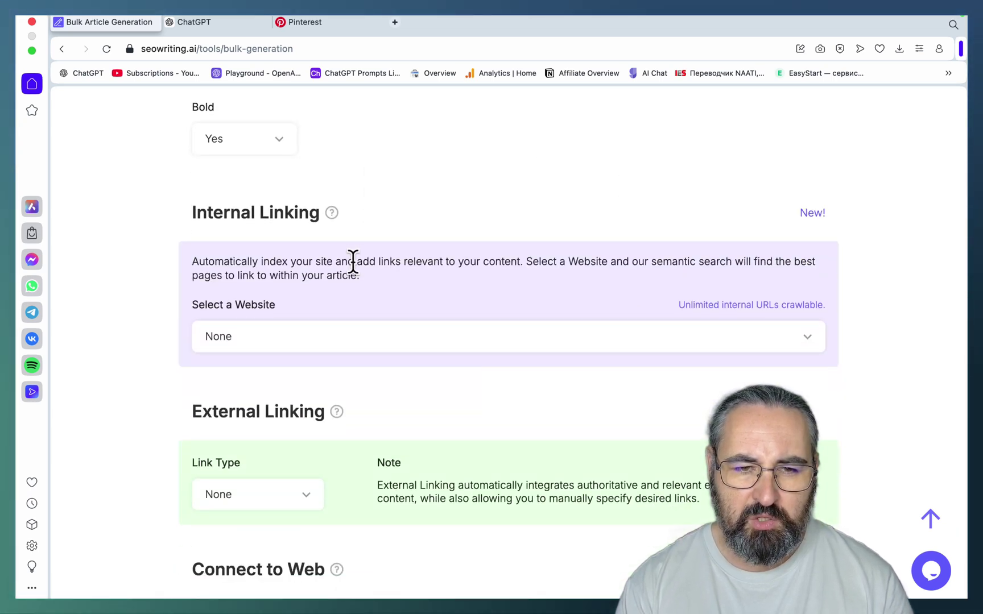
# Step: Set Connect to Web Access to Yes and Source Date to Last Month, then review the batch
pyautogui.scroll(-6, 377, 357)
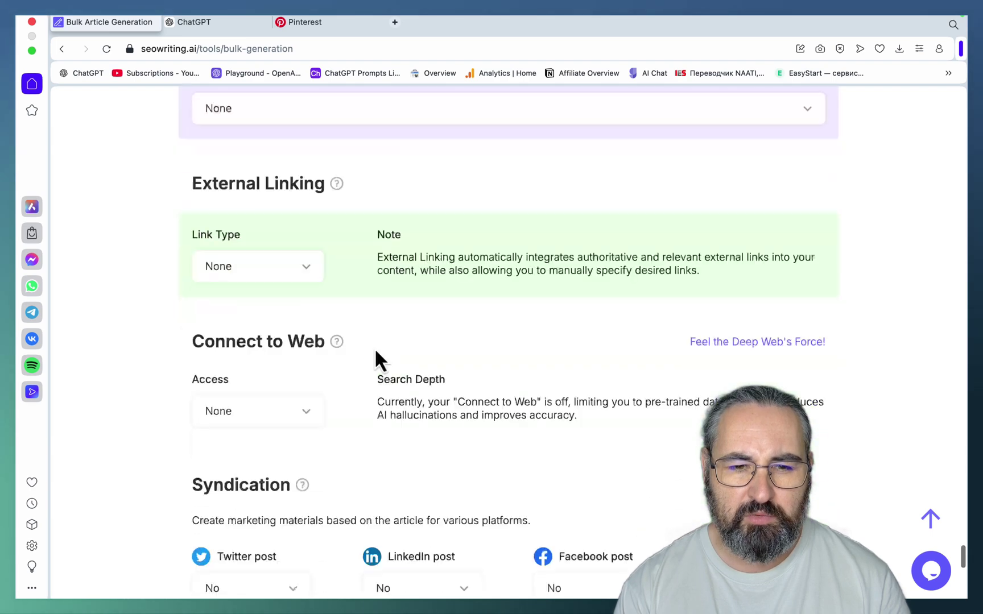
pyautogui.click(312, 357)
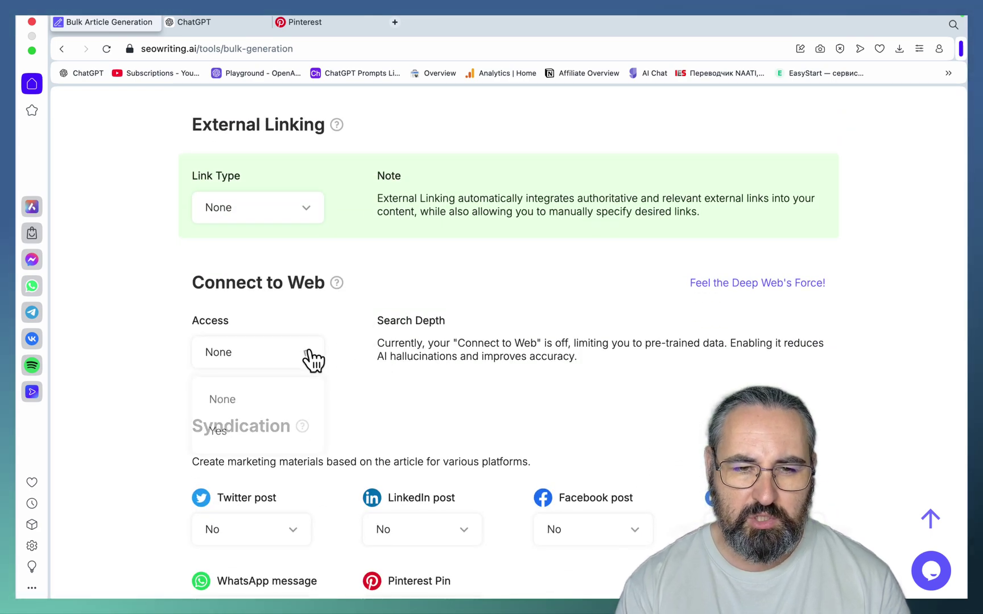
pyautogui.click(272, 430)
pyautogui.scroll(-7, 434, 380)
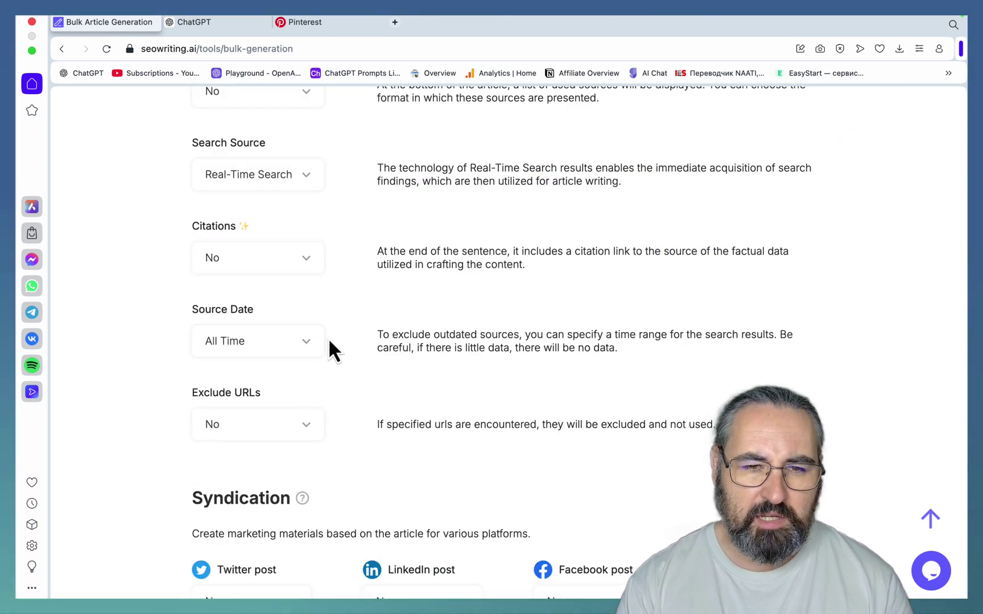
pyautogui.click(308, 344)
pyautogui.scroll(-2, 311, 351)
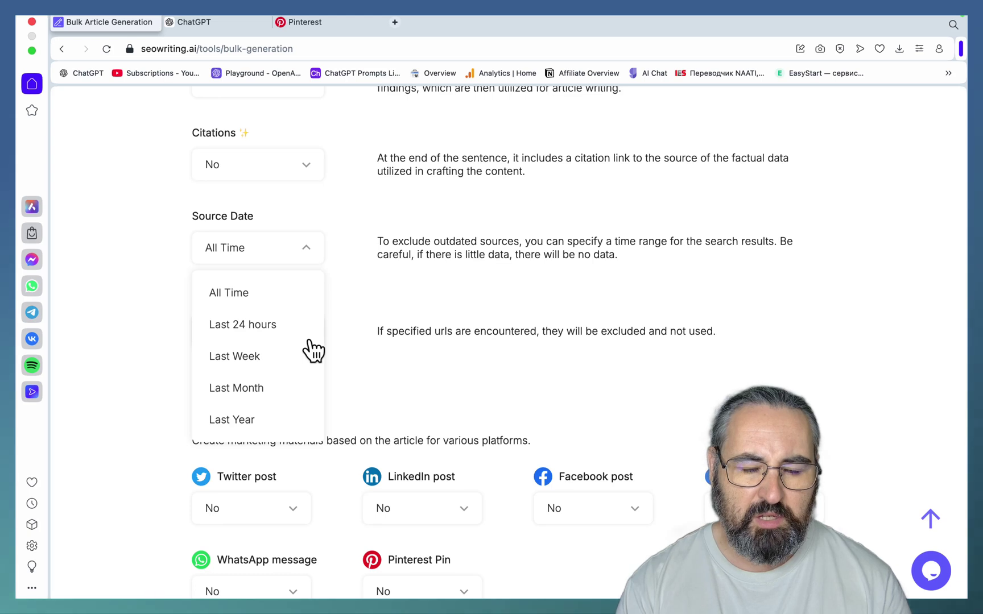
pyautogui.click(275, 389)
pyautogui.scroll(-5, 375, 371)
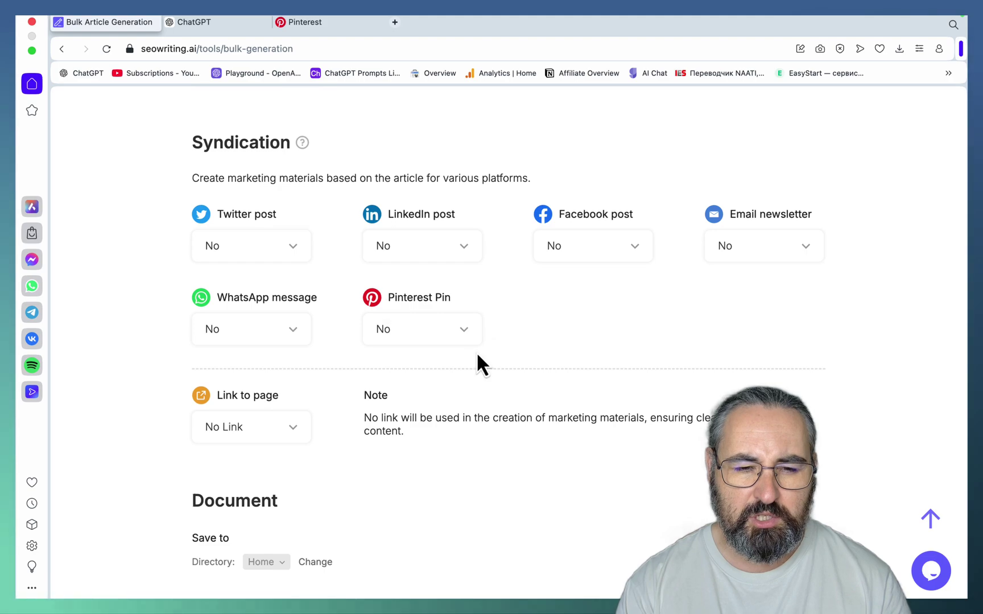
pyautogui.scroll(-7, 478, 355)
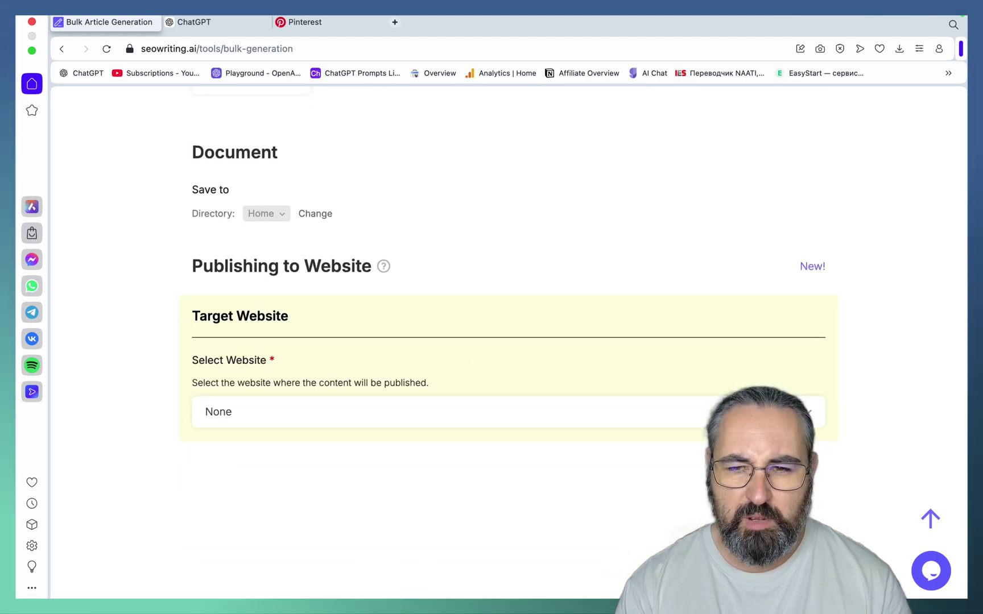
pyautogui.scroll(20, 823, 467)
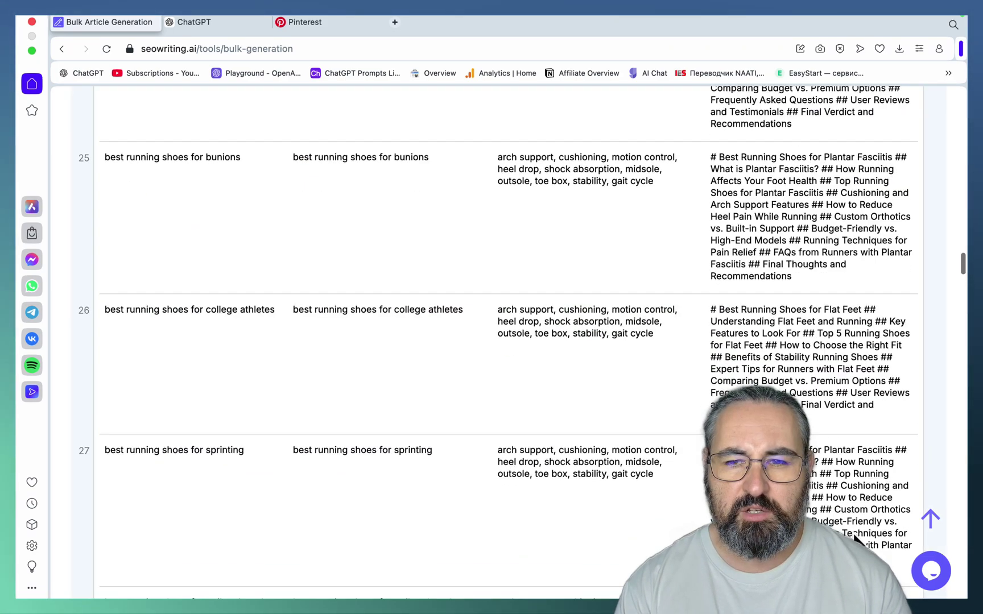
pyautogui.scroll(20, 852, 529)
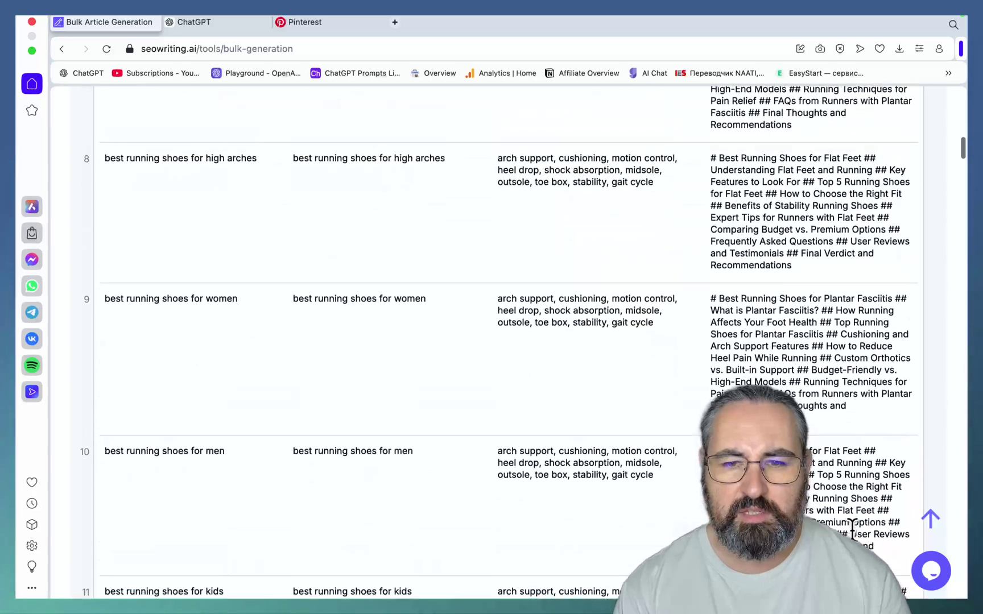
pyautogui.scroll(15, 852, 529)
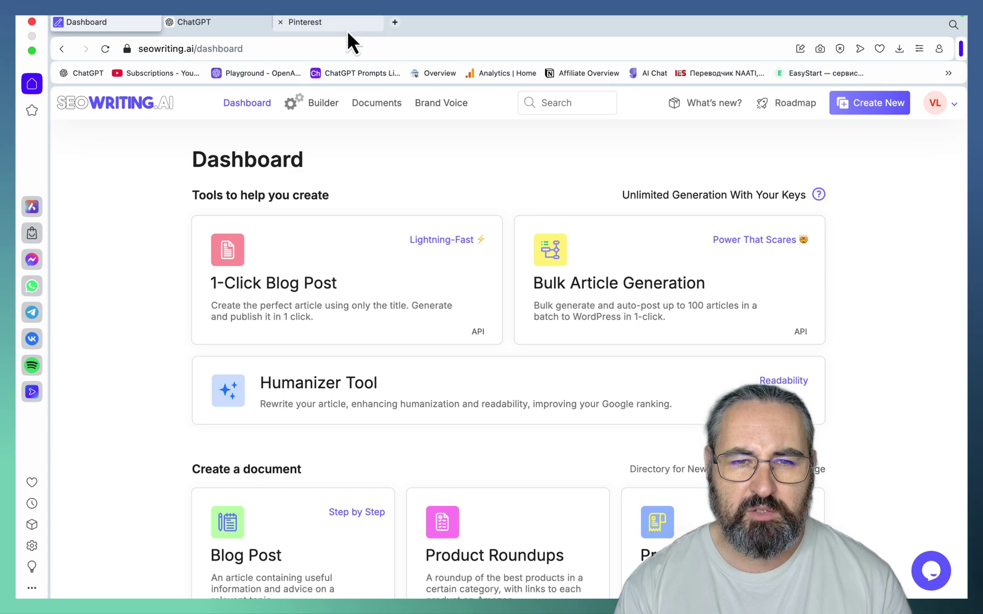
# Step: Review the carnivore diet last-year interest chart on Pinterest Trends, peaking at 100
pyautogui.click(348, 31)
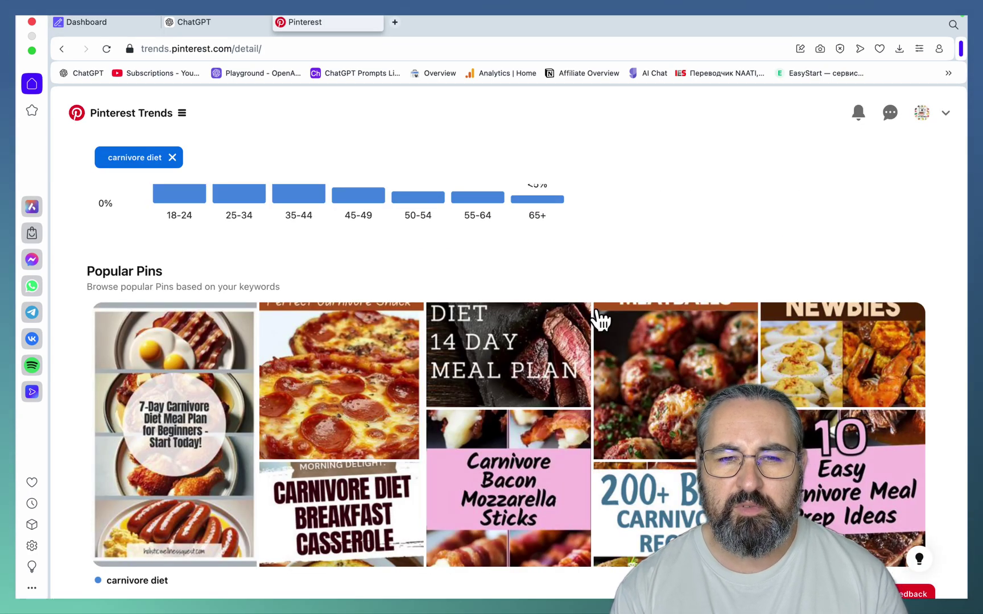
pyautogui.scroll(15, 308, 272)
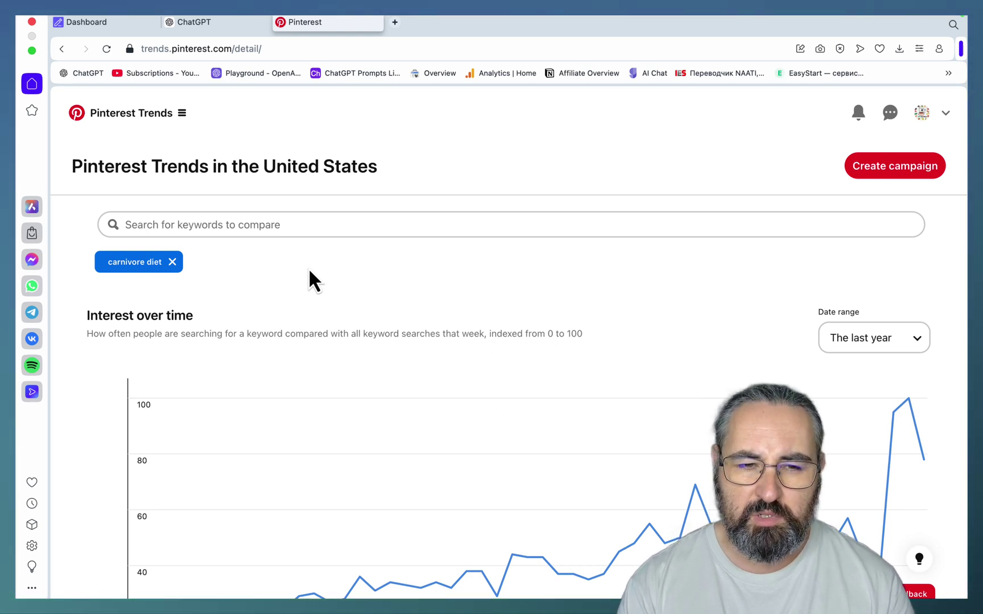
pyautogui.scroll(-1, 309, 271)
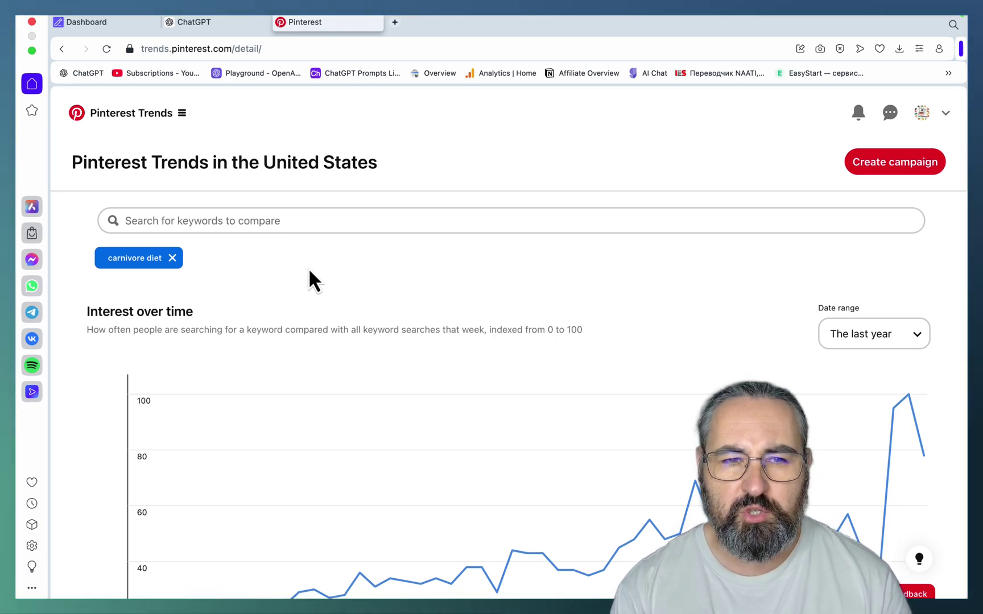
pyautogui.scroll(-3, 309, 272)
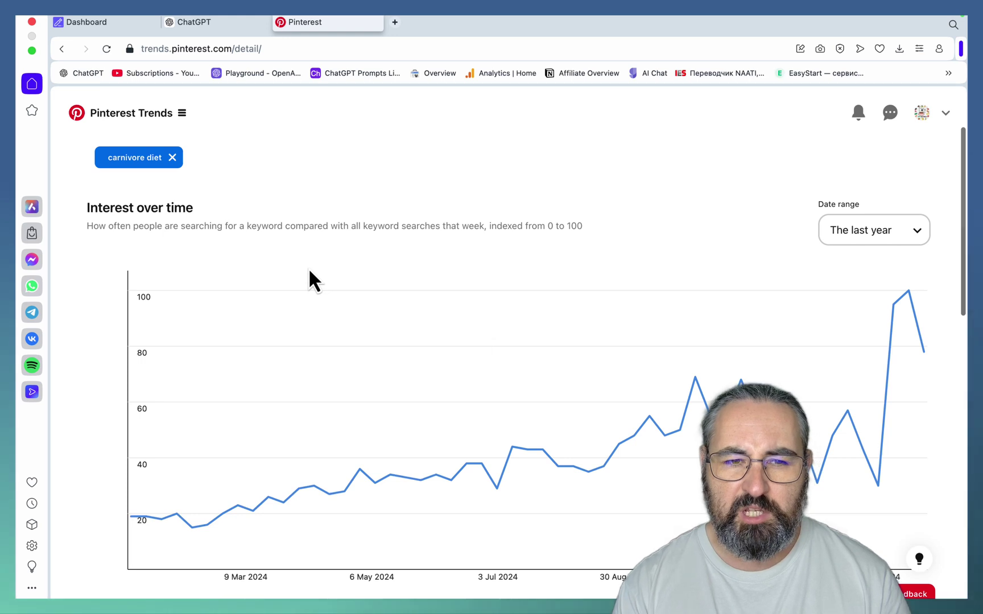
pyautogui.scroll(2, 309, 272)
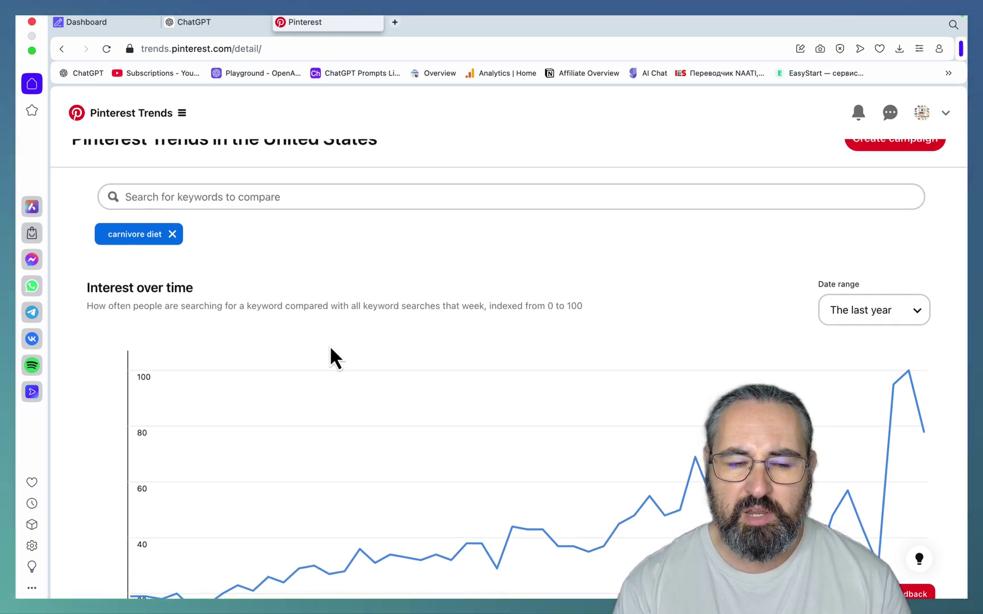
pyautogui.scroll(-5, 332, 352)
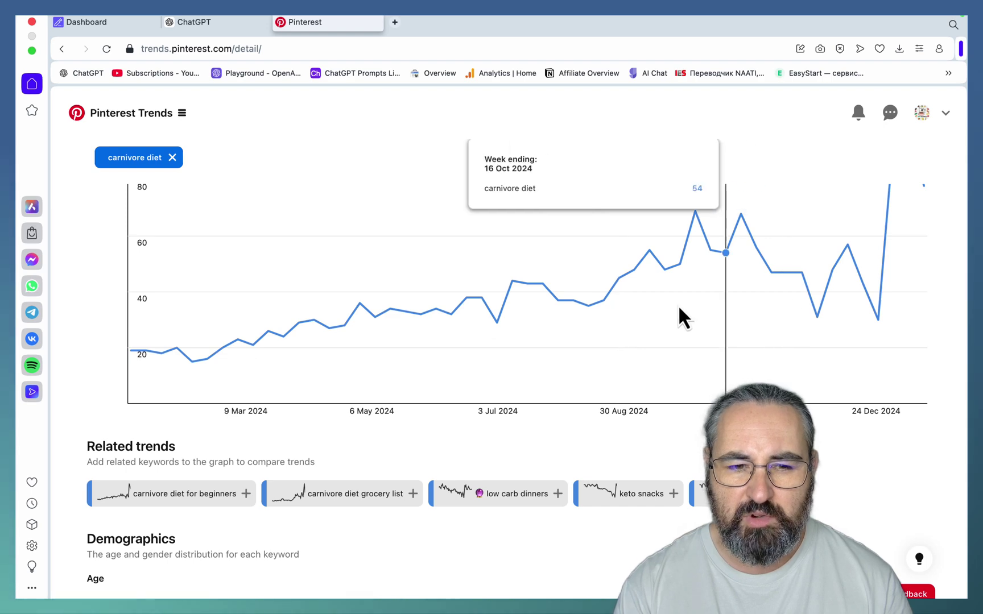
pyautogui.scroll(-1, 654, 319)
pyautogui.scroll(-5, 645, 310)
pyautogui.scroll(10, 646, 310)
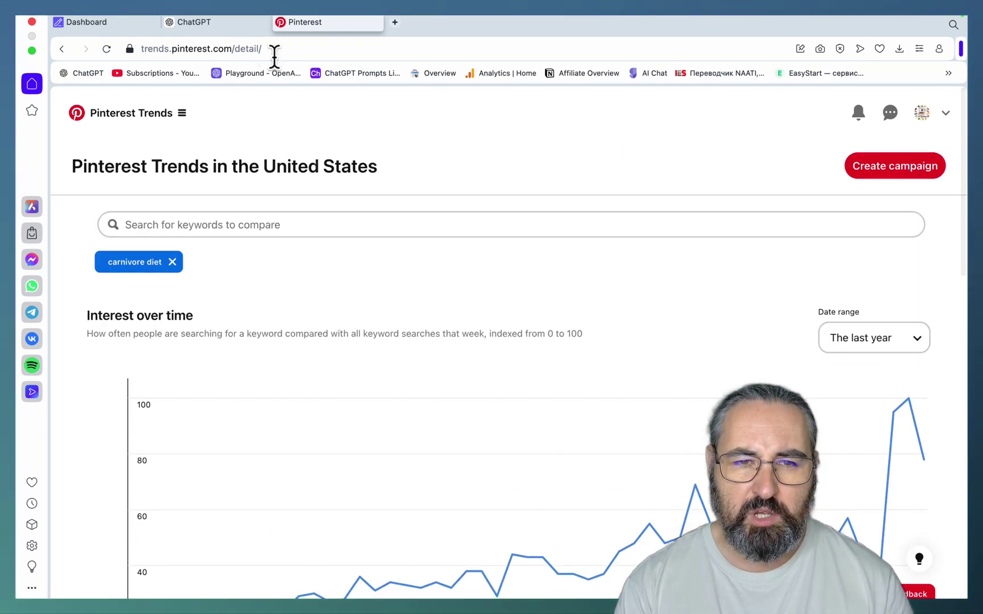
# Step: Ask ChatGPT's o1 model for 50 viral Pinterest pin ideas for the carnivore diet niche
pyautogui.click(245, 23)
pyautogui.click(254, 103)
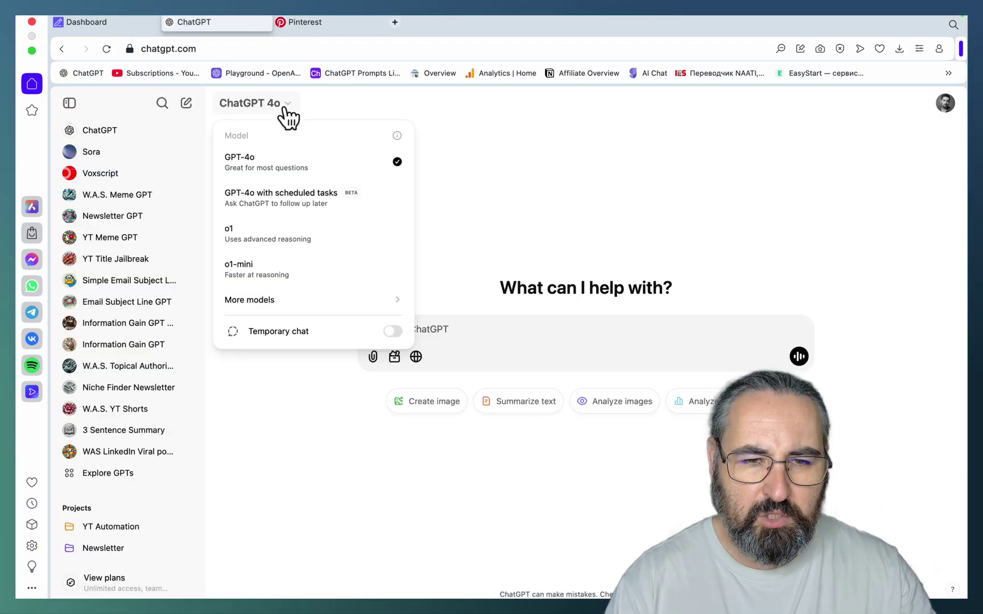
pyautogui.click(263, 248)
pyautogui.write('give me 50 pin ideas')
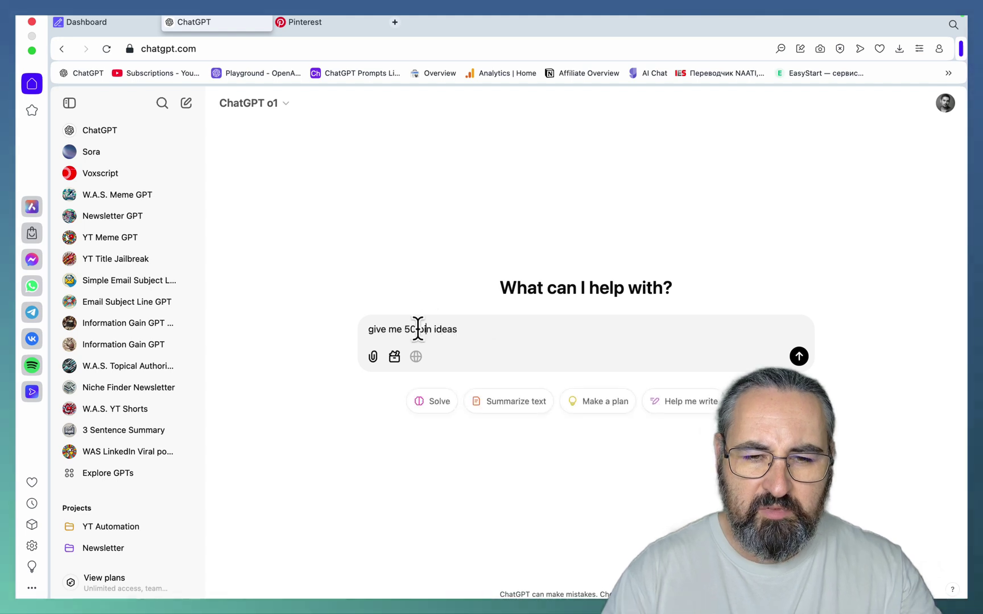
pyautogui.click(418, 329)
pyautogui.write('viral ')
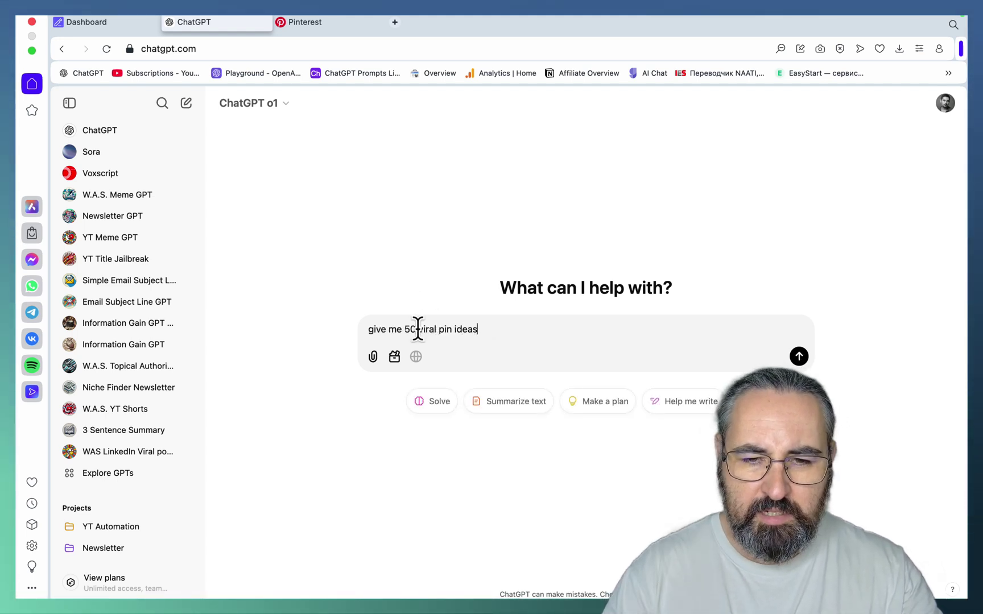
pyautogui.write(' for Pinterest for t')
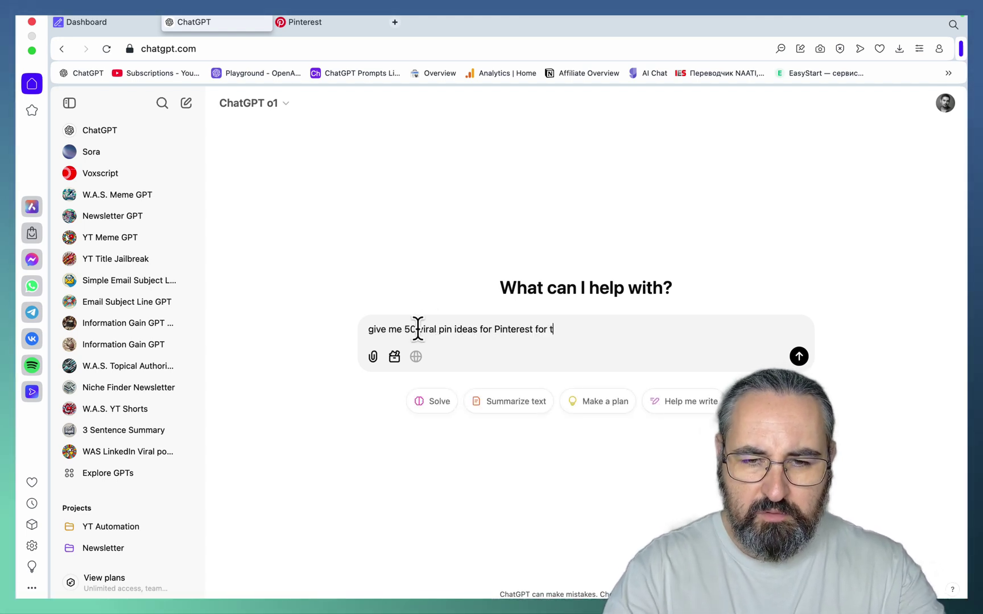
pyautogui.write('he carnivore diet n')
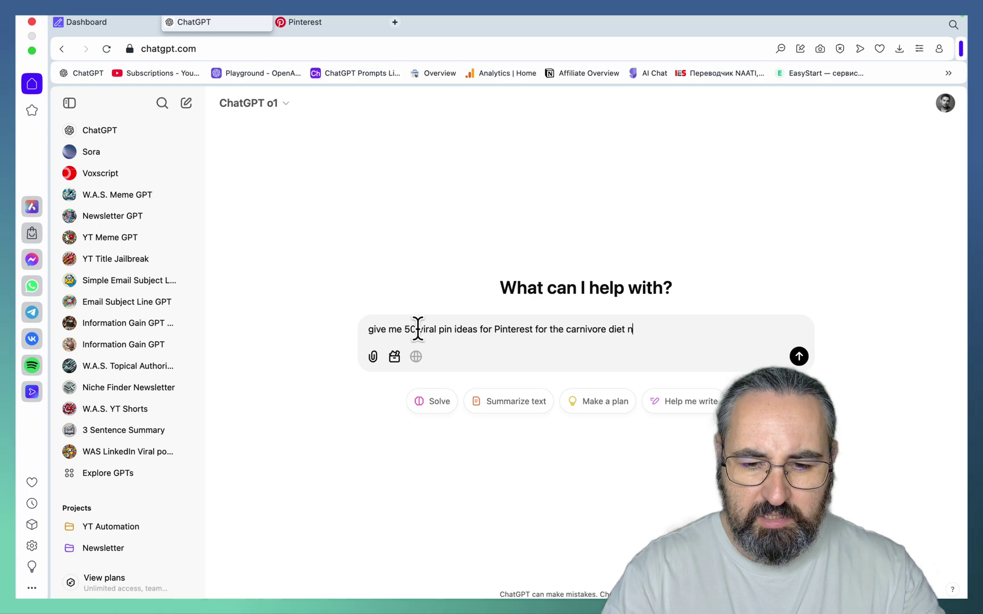
pyautogui.write('ich')
pyautogui.write('e')
pyautogui.press('Return')
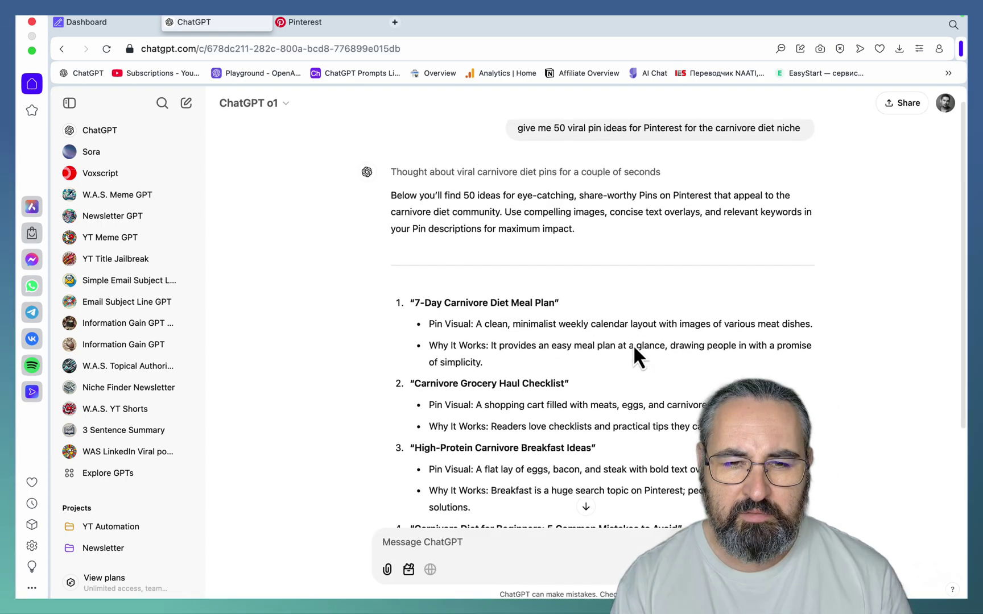
# Step: Scroll through the 50 numbered pin ideas with their visuals and reasons
pyautogui.scroll(-3, 633, 344)
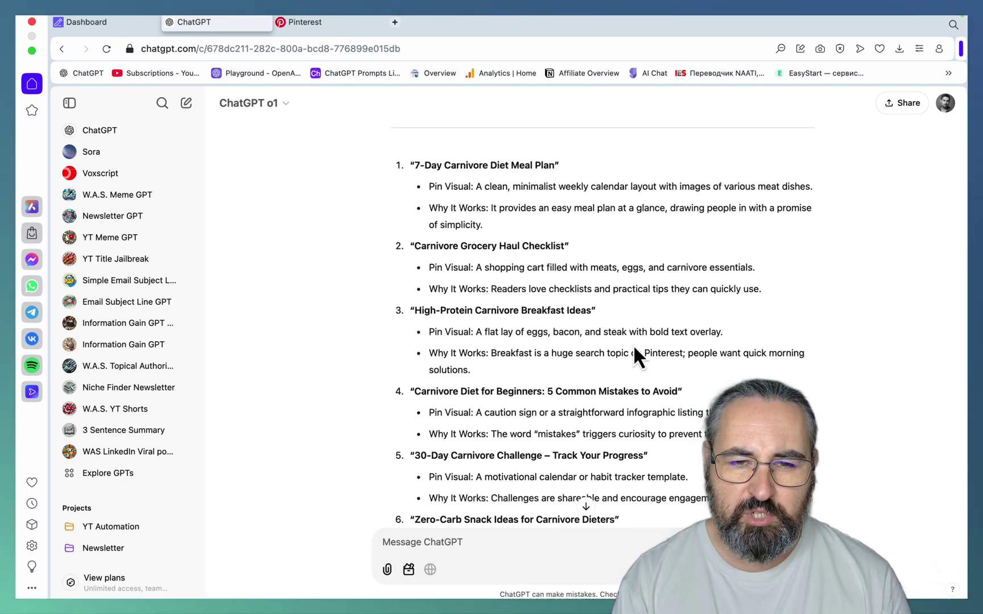
pyautogui.scroll(-3, 633, 350)
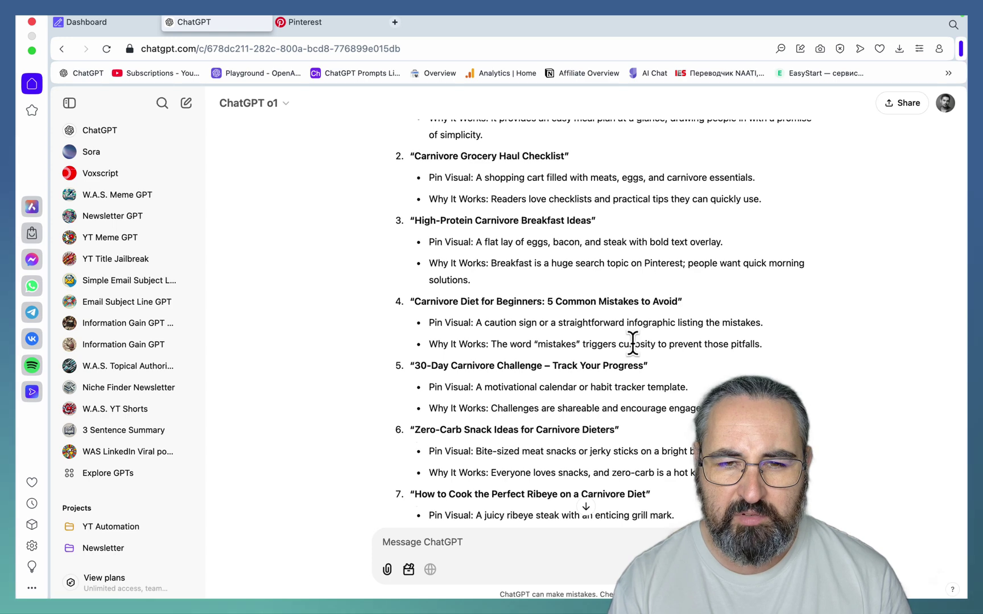
pyautogui.scroll(-2, 633, 343)
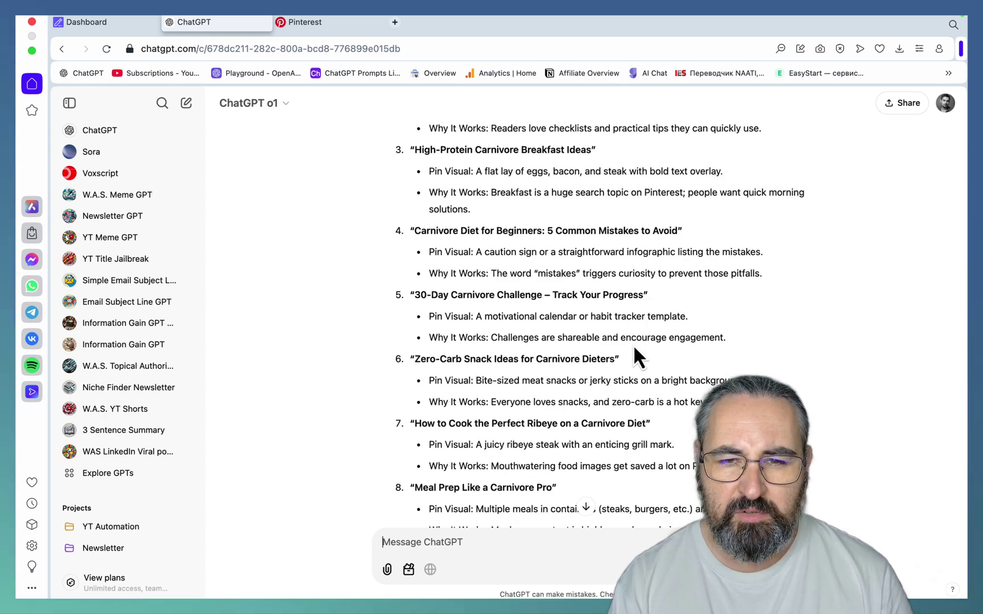
pyautogui.scroll(-10, 632, 344)
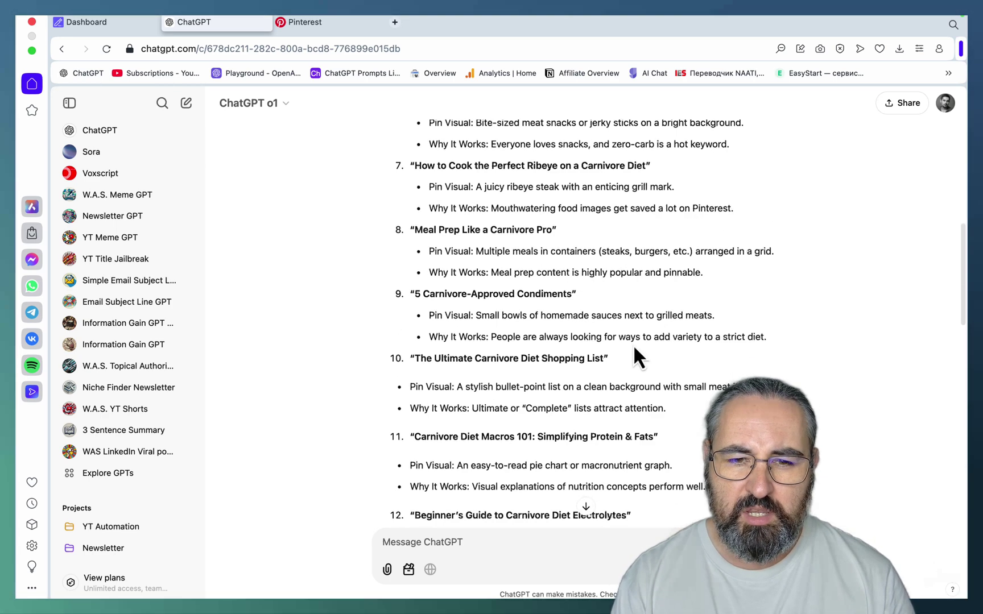
pyautogui.scroll(-8, 632, 344)
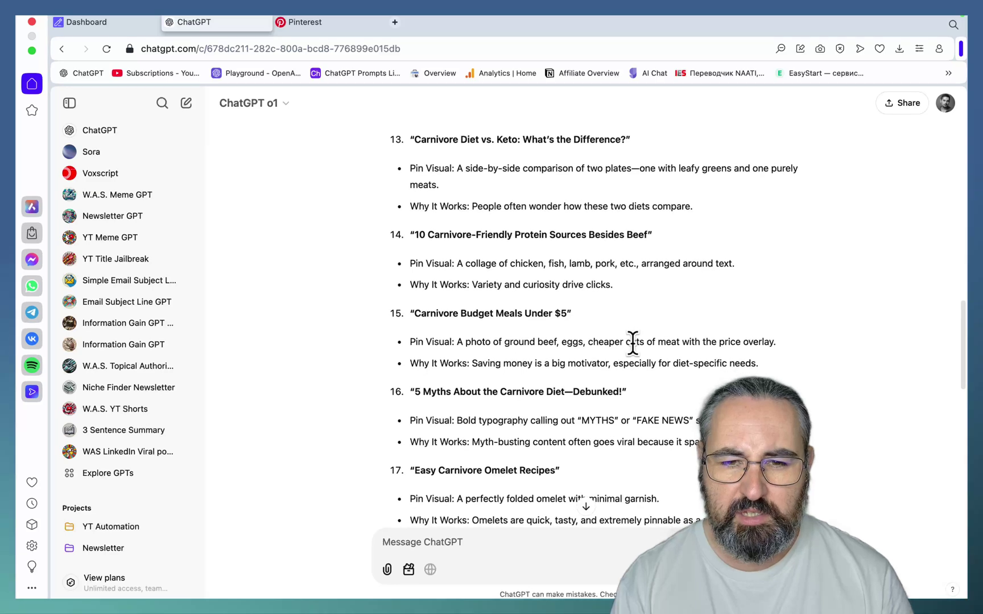
pyautogui.scroll(-3, 633, 343)
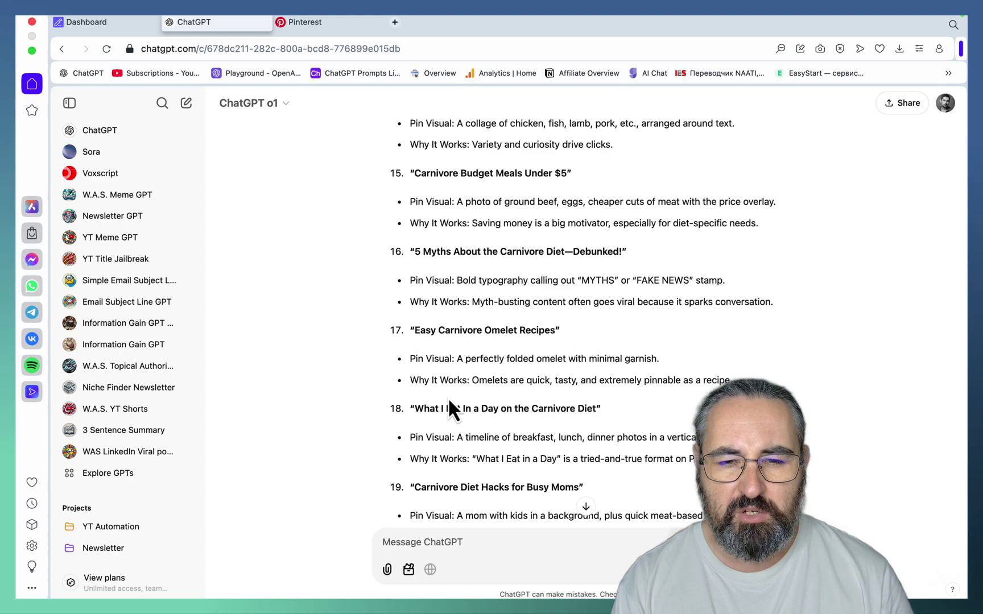
pyautogui.scroll(-15, 449, 405)
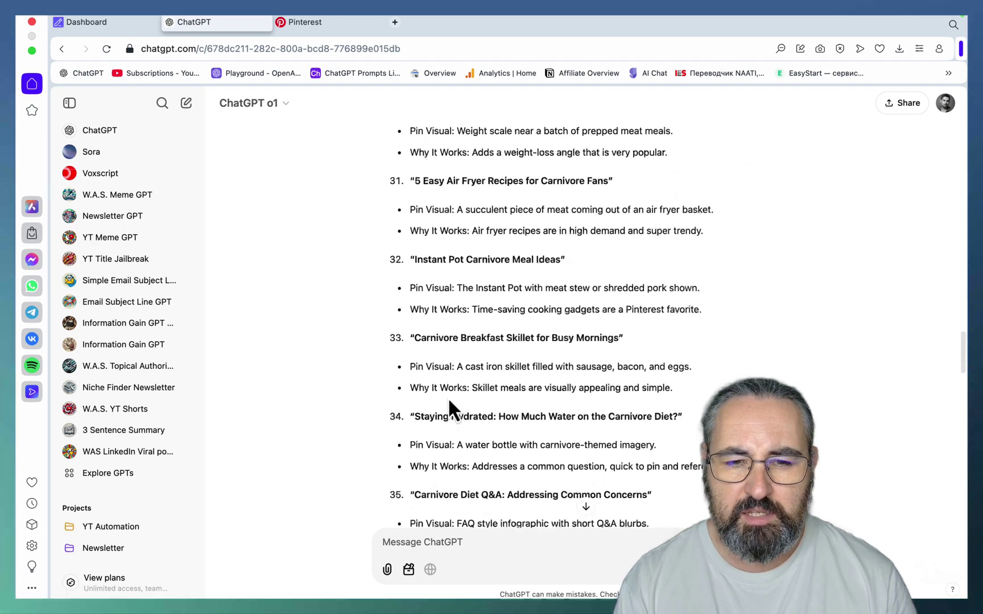
pyautogui.scroll(-20, 448, 397)
pyautogui.scroll(3, 448, 396)
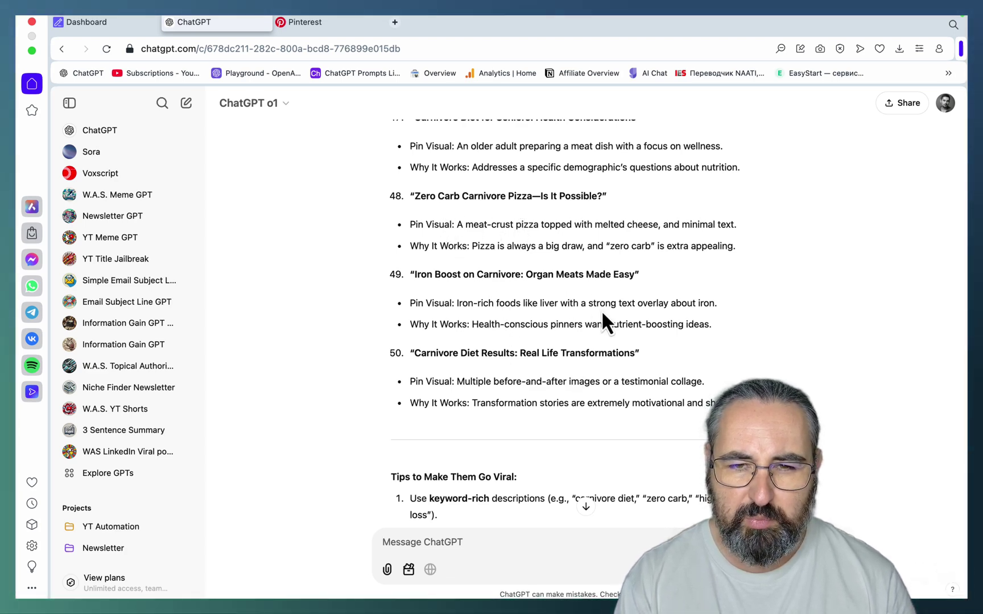
pyautogui.scroll(6, 602, 311)
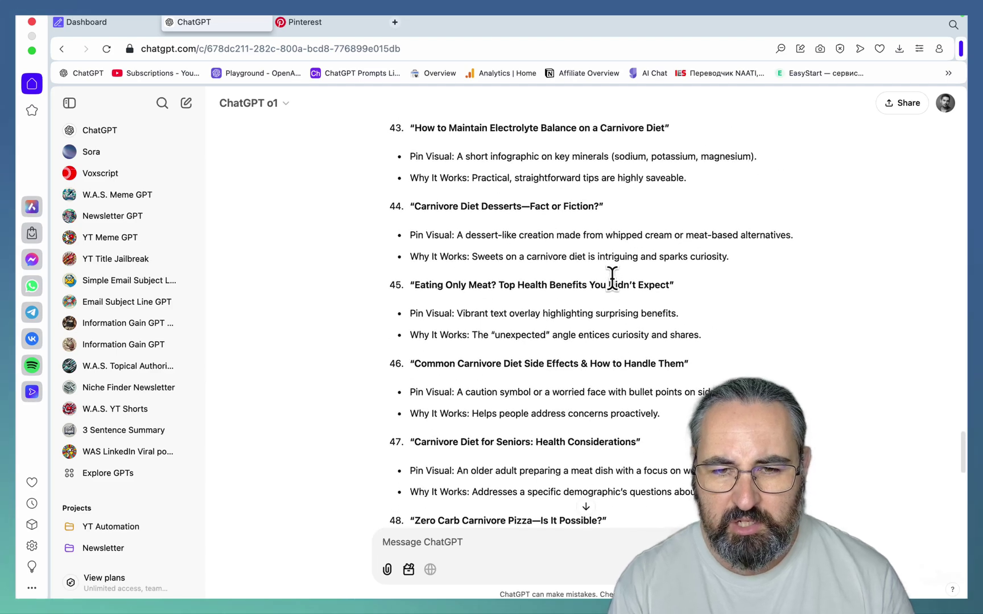
# Step: Enter keyword 'how to spot a crypto pump early' and title it 'How To Spot A Crypto Pump Early: Tips for the 205 Bull Run'
pyautogui.click(131, 25)
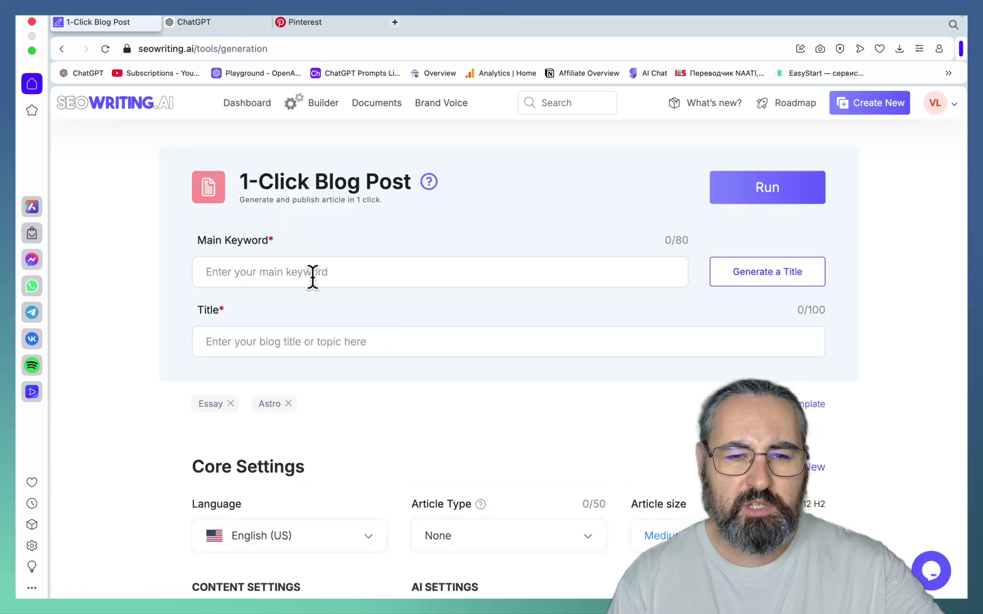
pyautogui.write('how to ')
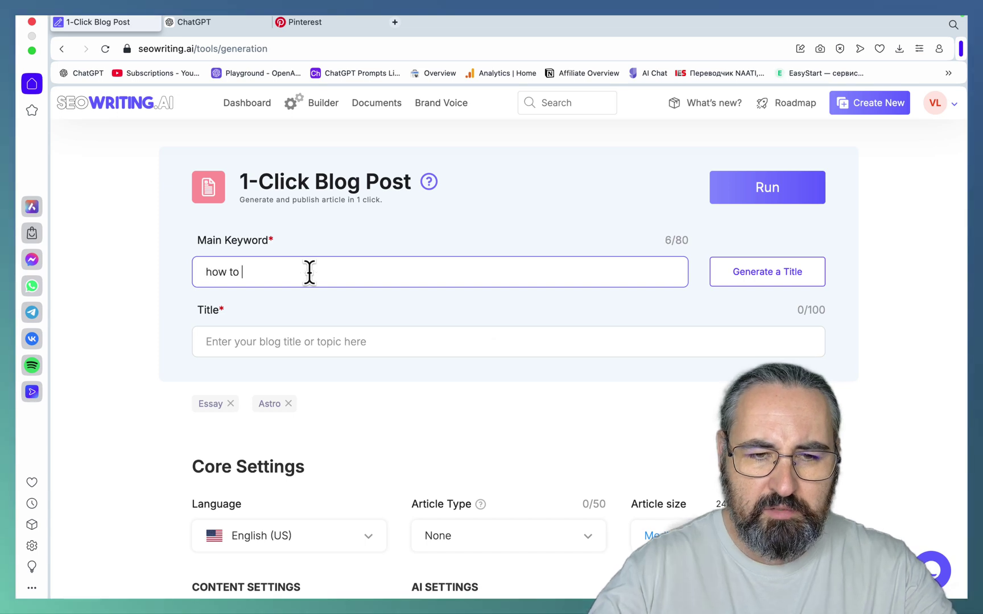
pyautogui.write('spot a crypto pump early')
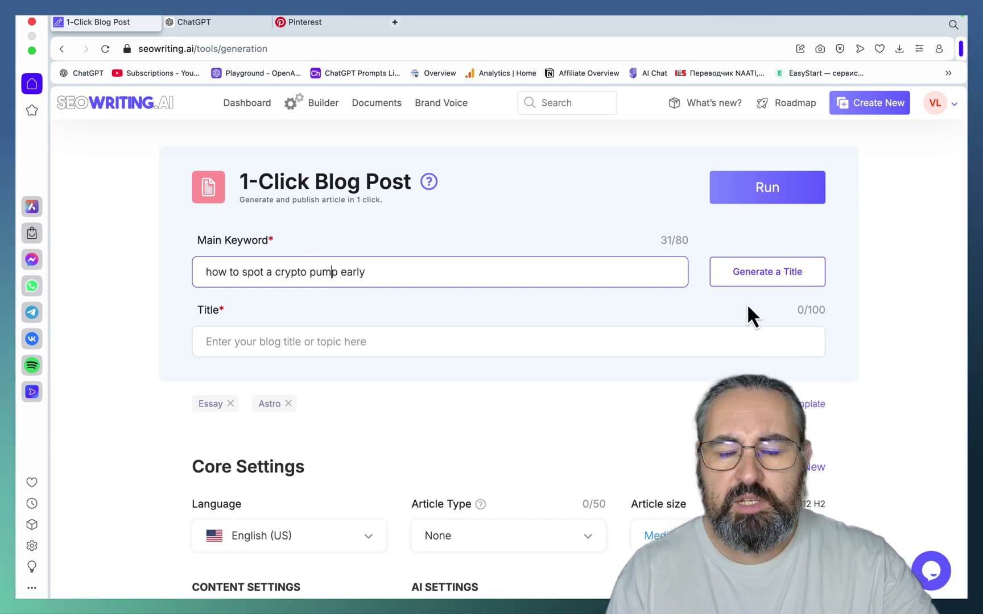
pyautogui.click(756, 274)
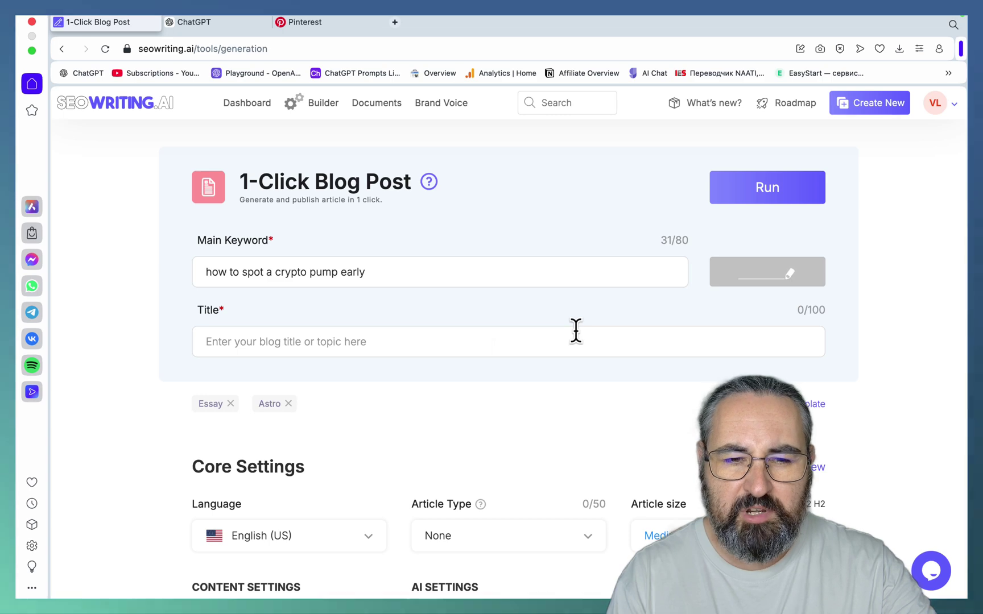
pyautogui.scroll(-3, 576, 332)
pyautogui.scroll(1, 576, 332)
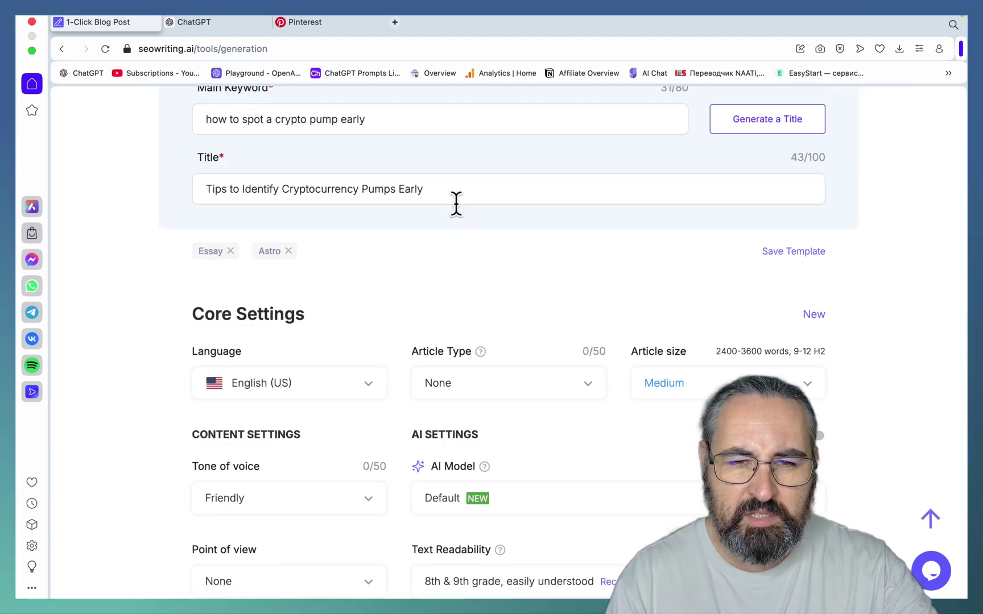
pyautogui.scroll(1, 456, 203)
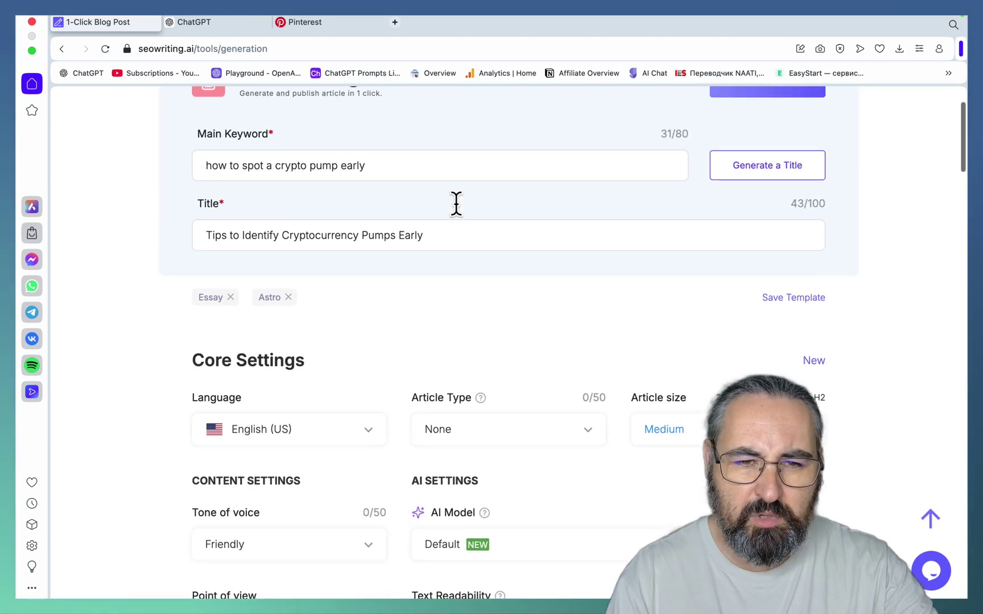
pyautogui.click(383, 159)
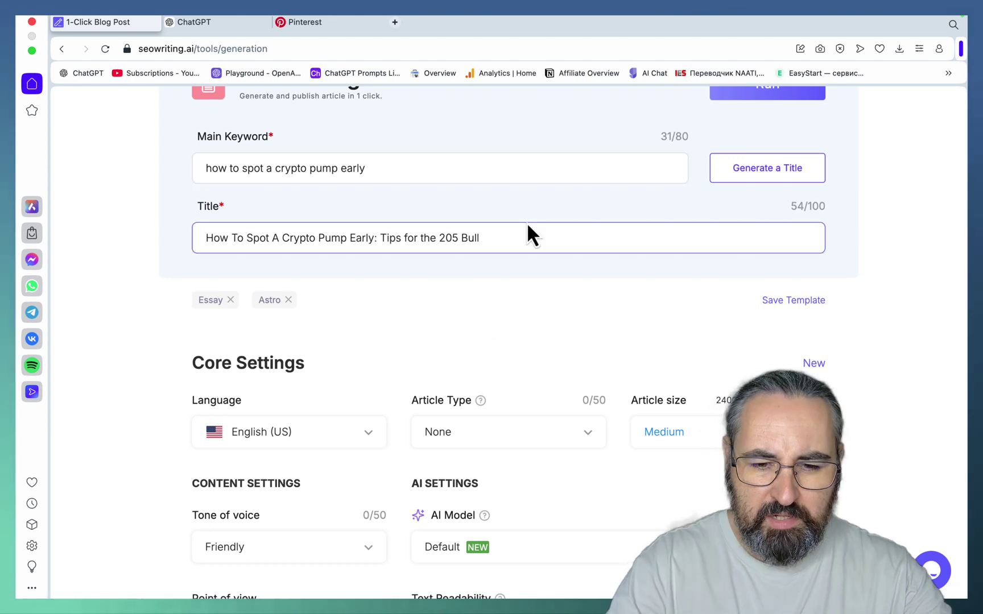
pyautogui.write('Run')
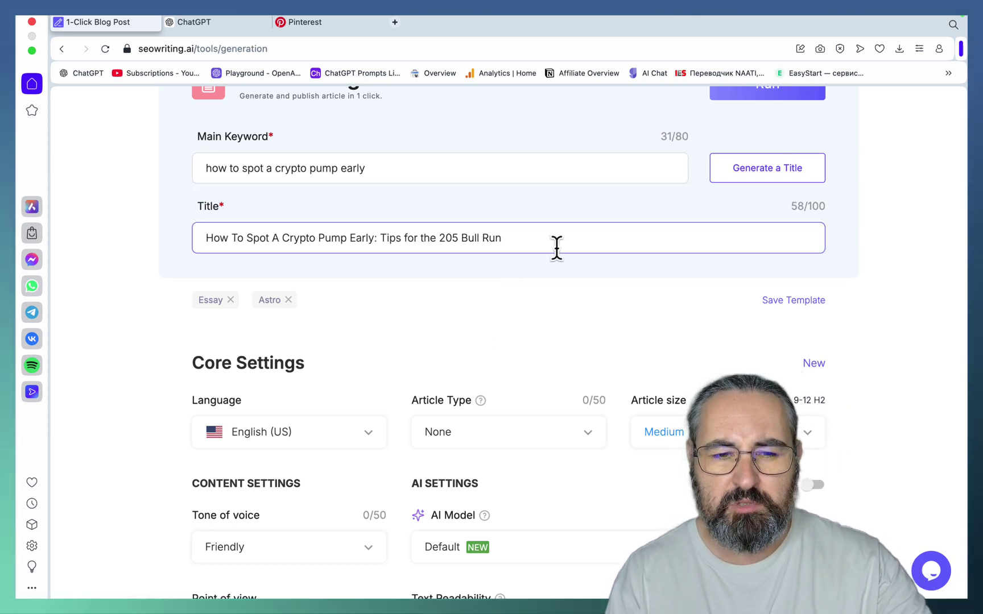
# Step: Set the article type to How-to guide and the article size to Large
pyautogui.scroll(-3, 575, 296)
pyautogui.click(573, 290)
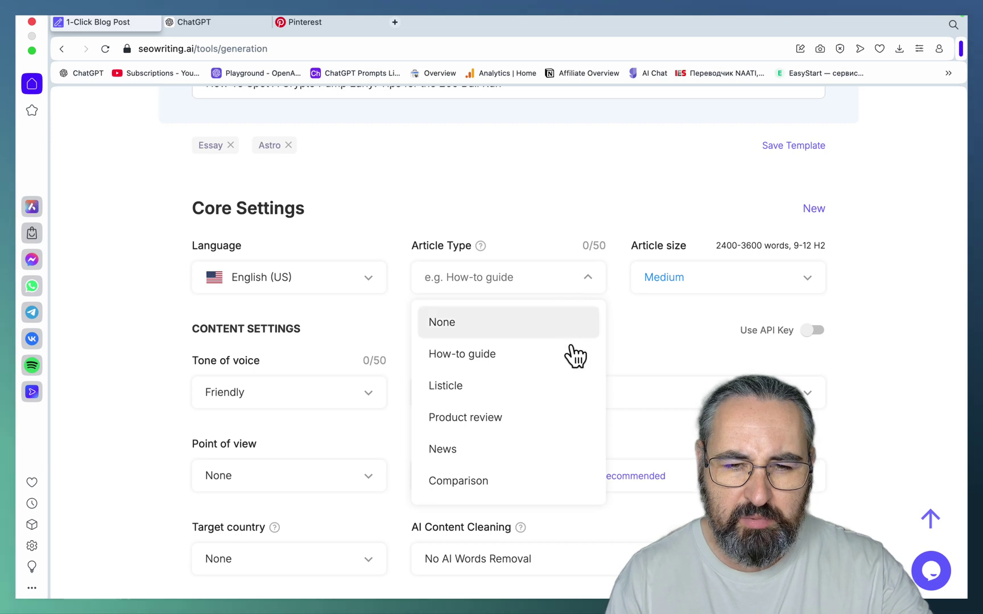
pyautogui.click(515, 355)
pyautogui.click(725, 281)
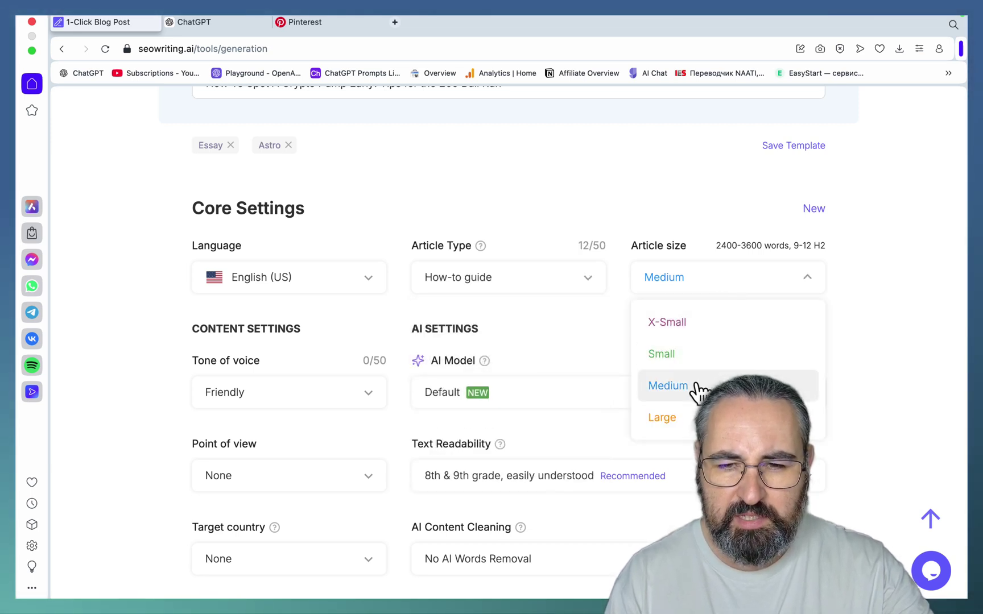
pyautogui.click(683, 422)
pyautogui.scroll(-2, 586, 347)
# Step: Choose GPT-o1, first person singular point of view, and United States as target country
pyautogui.click(655, 284)
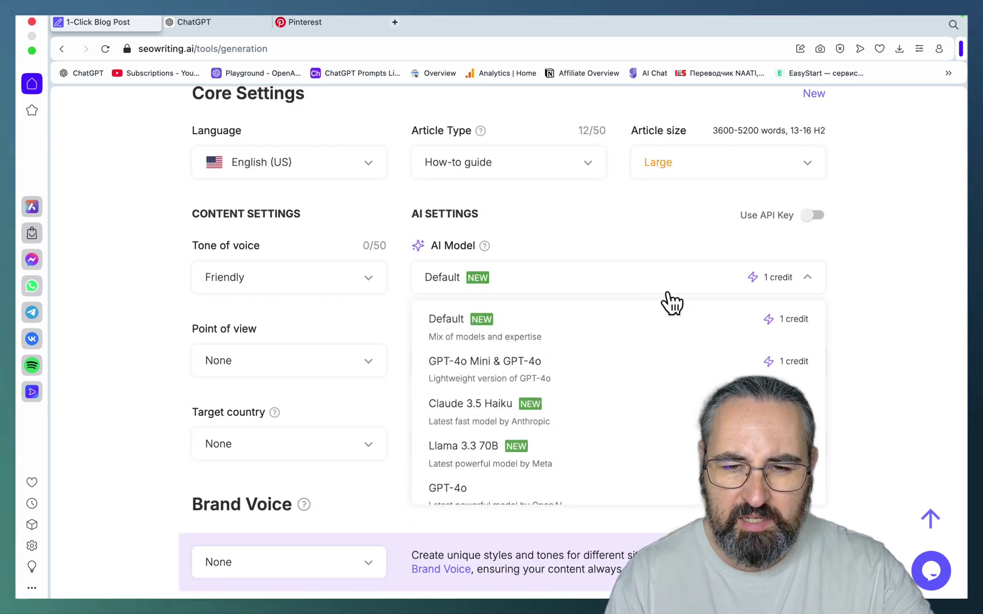
pyautogui.scroll(-3, 671, 353)
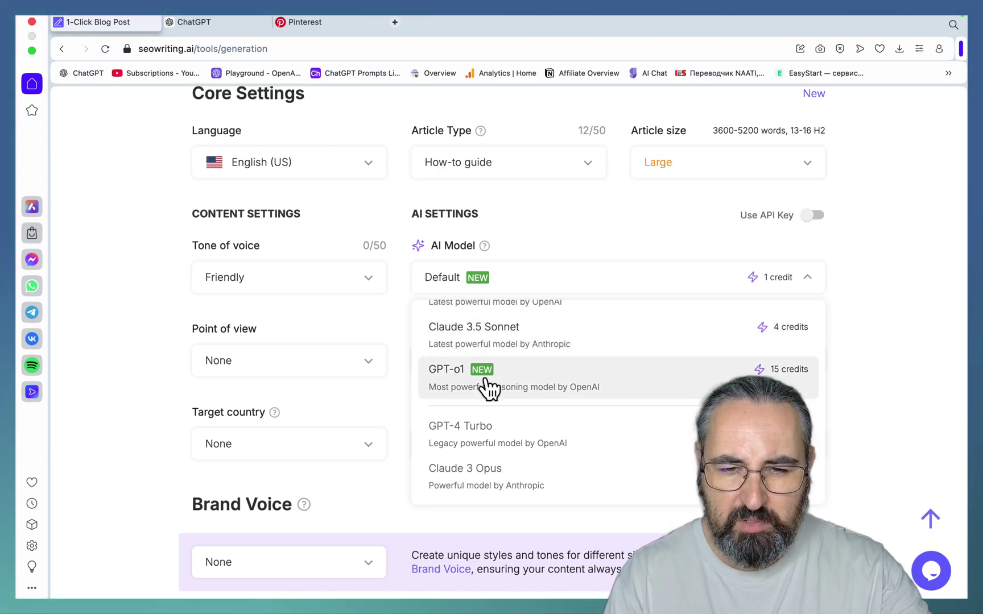
pyautogui.click(523, 380)
pyautogui.scroll(-1, 393, 324)
pyautogui.click(376, 322)
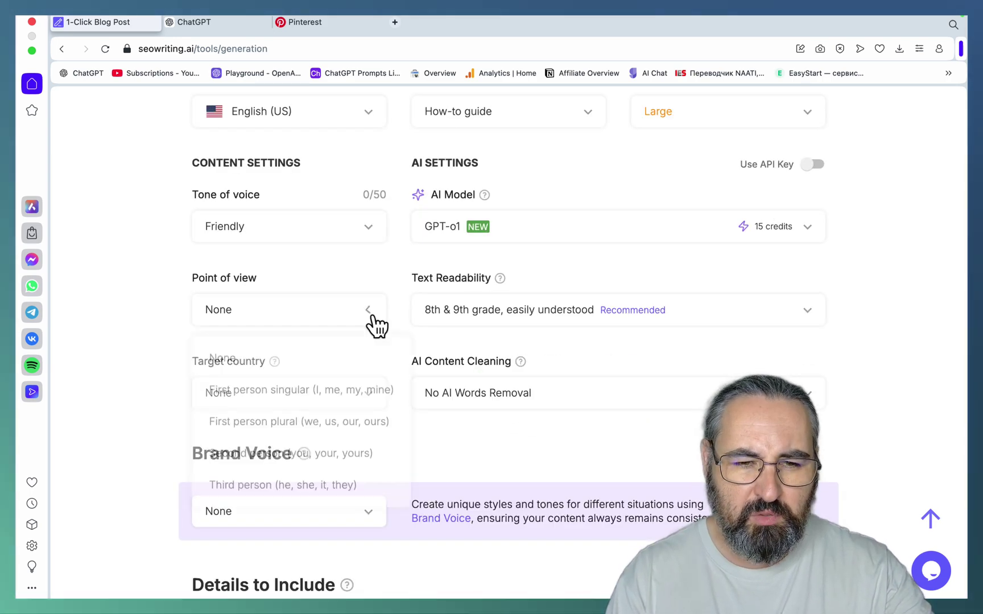
pyautogui.click(289, 386)
pyautogui.click(296, 398)
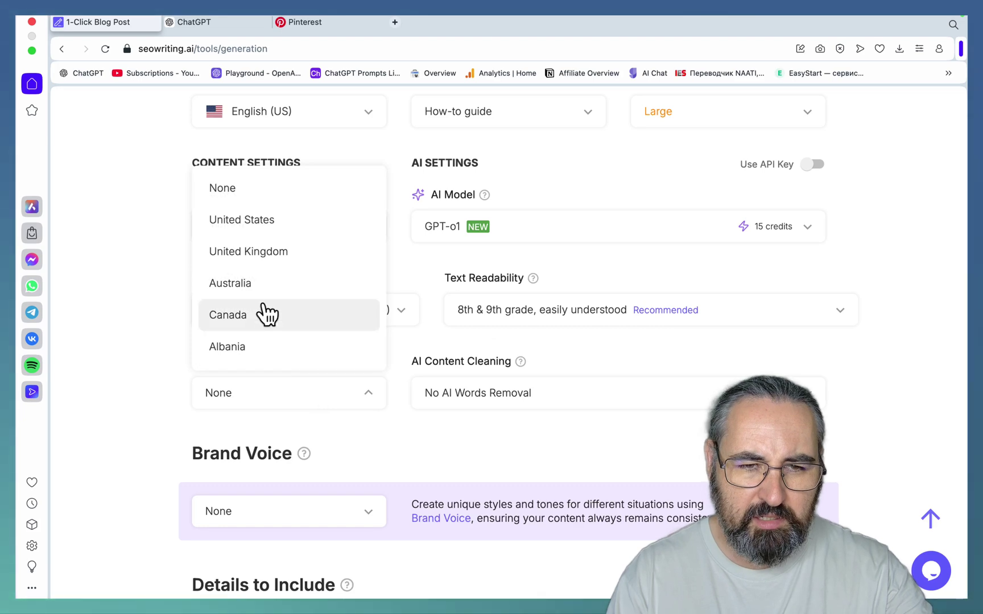
pyautogui.click(249, 222)
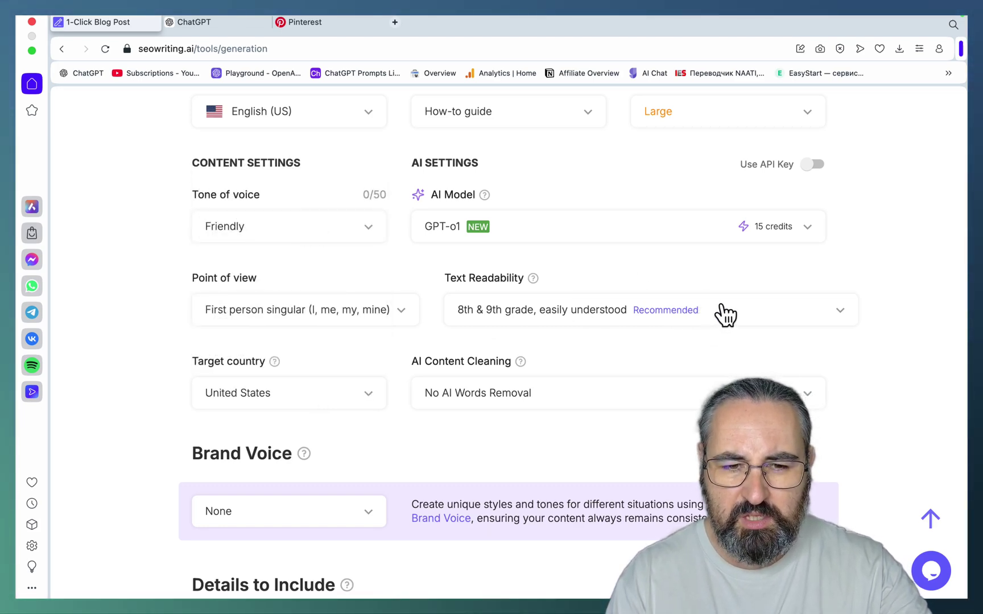
# Step: Apply My Brand Voice to the article and bring up the Image style options
pyautogui.scroll(-3, 726, 319)
pyautogui.click(363, 347)
pyautogui.click(364, 367)
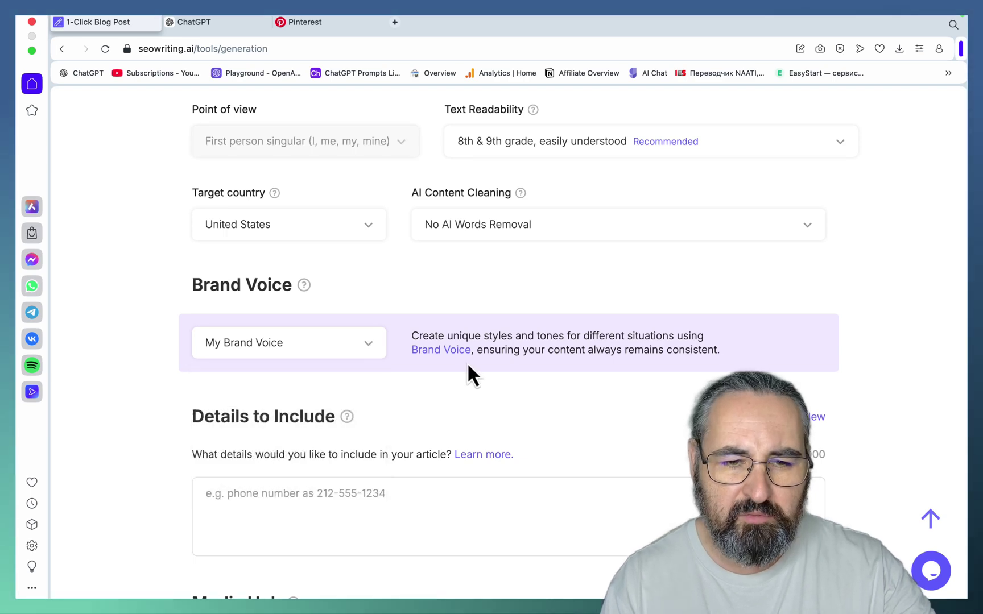
pyautogui.scroll(-6, 467, 363)
pyautogui.moveTo(313, 288)
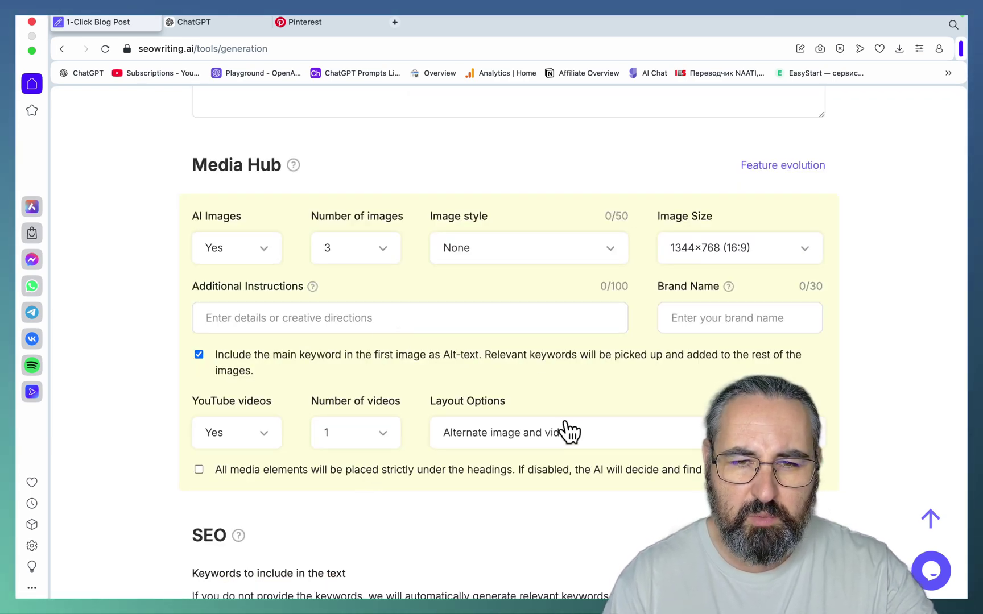
pyautogui.click(626, 259)
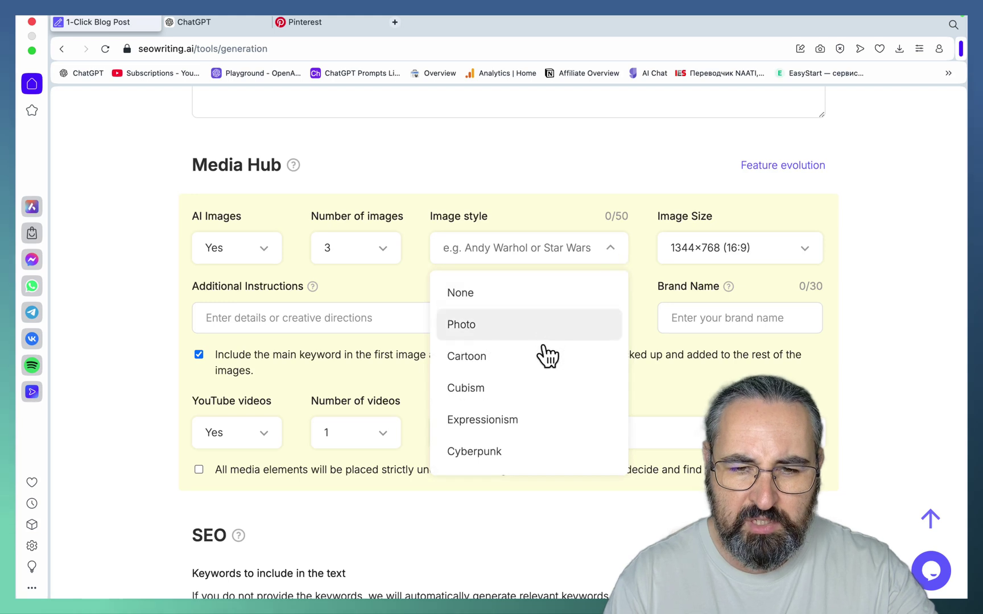
pyautogui.scroll(-2, 538, 381)
pyautogui.scroll(3, 535, 384)
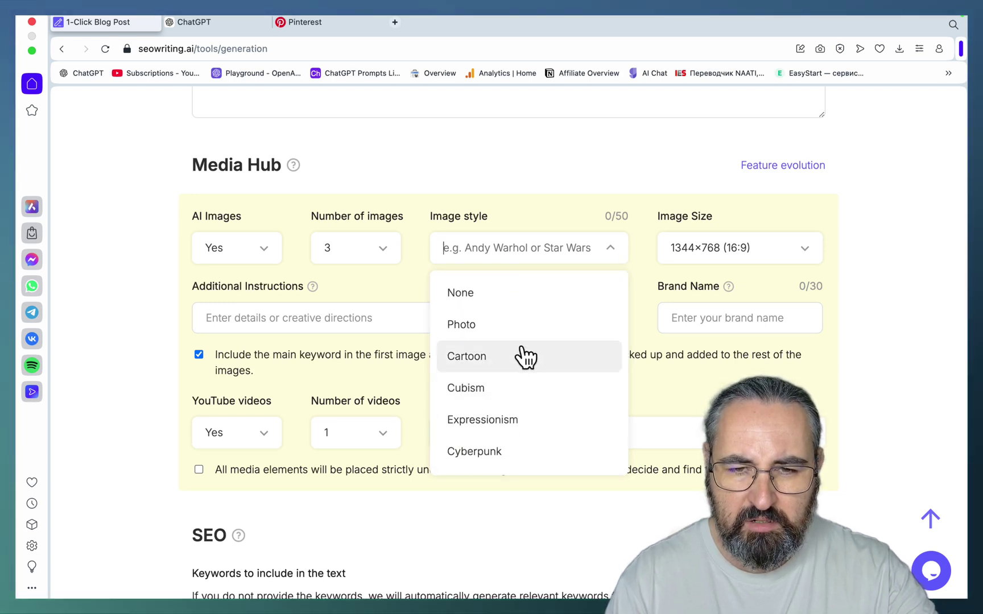
# Step: Set Image style to None and Connect to Web Access to Yes
pyautogui.click(500, 297)
pyautogui.scroll(-10, 615, 342)
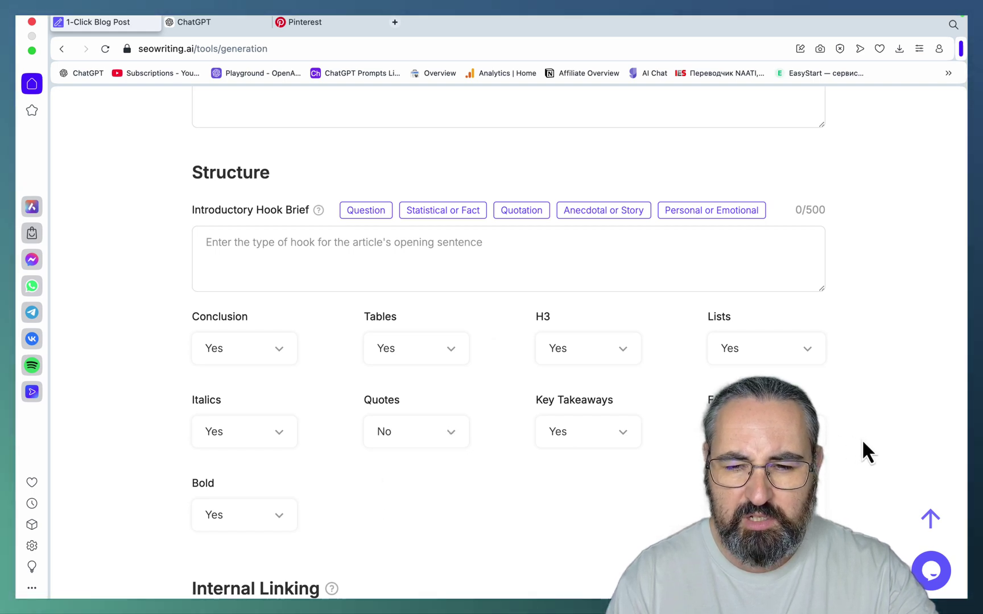
pyautogui.scroll(-5, 862, 439)
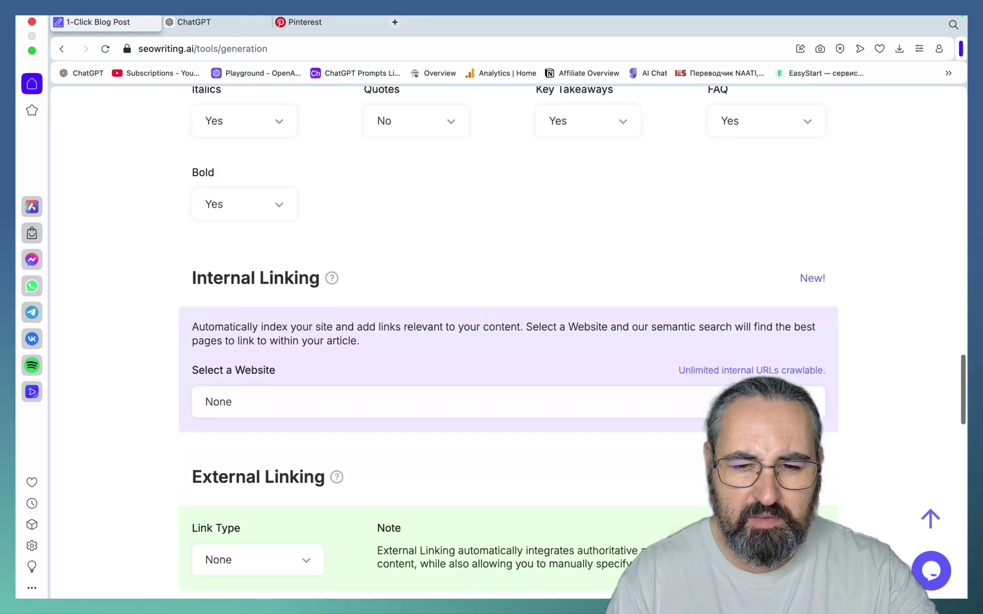
pyautogui.scroll(-3, 821, 281)
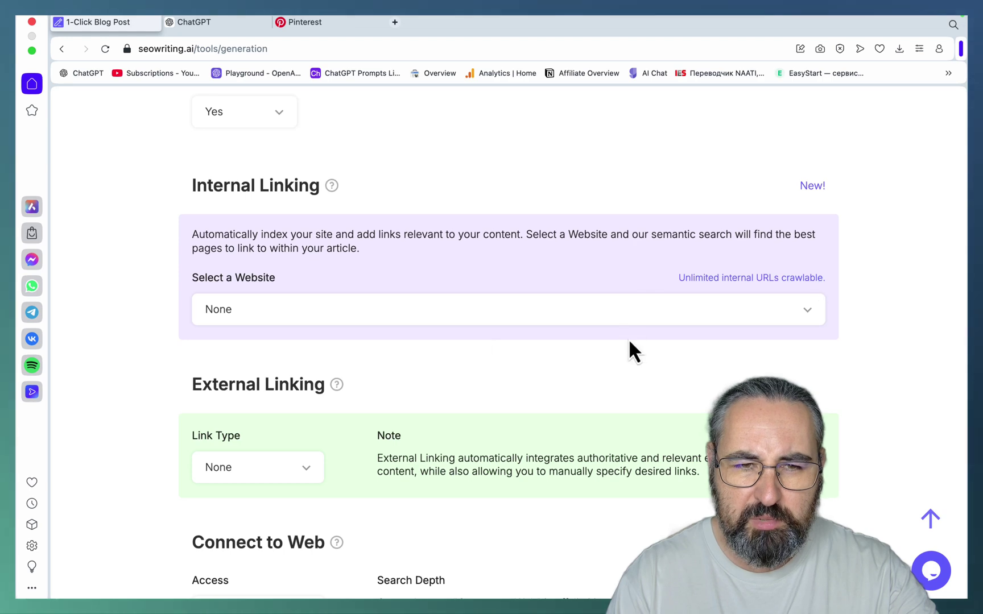
pyautogui.scroll(-10, 629, 341)
pyautogui.click(256, 287)
pyautogui.click(255, 368)
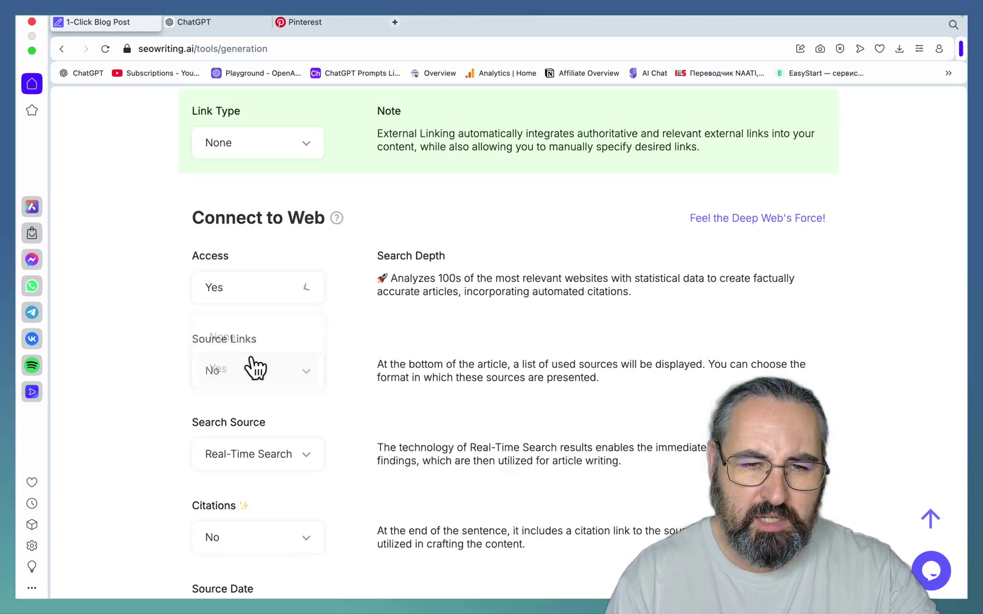
pyautogui.scroll(-5, 406, 358)
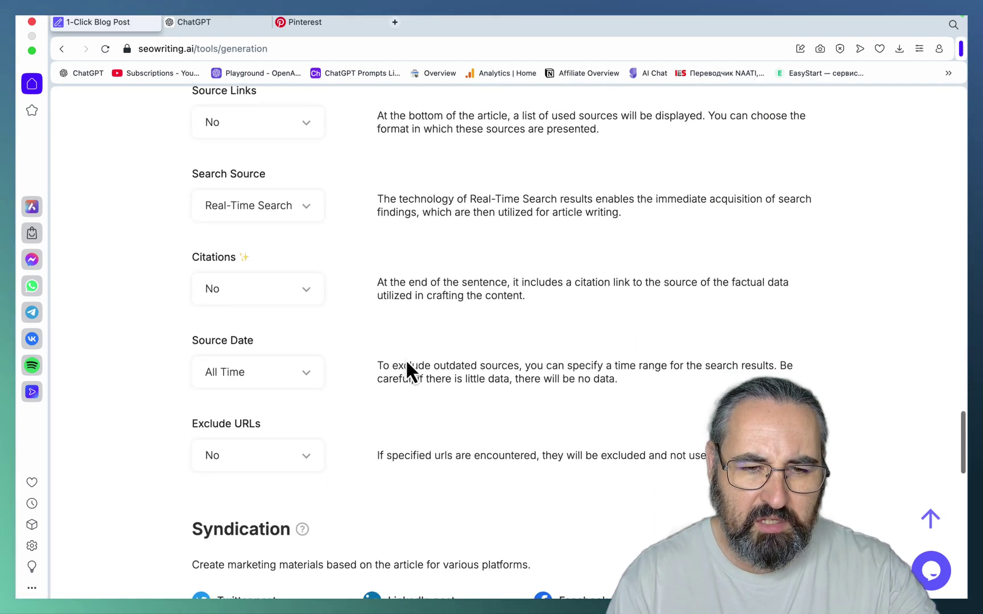
# Step: Limit the Source Date to Last Month
pyautogui.click(307, 387)
pyautogui.rightClick(285, 512)
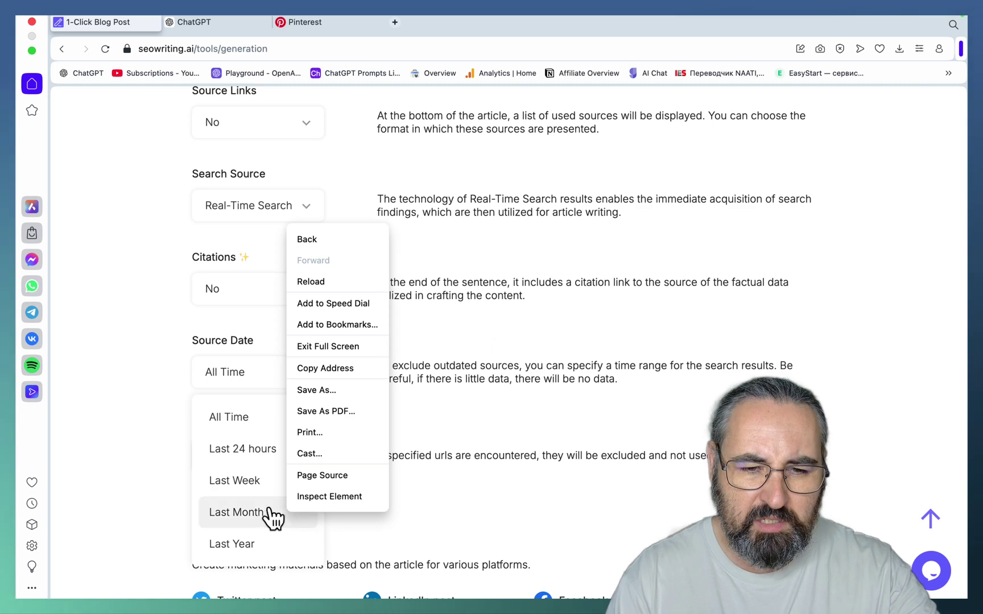
pyautogui.click(262, 511)
pyautogui.click(265, 514)
# Step: Set syndication to a single Twitter post plus LinkedIn, Facebook and email newsletter content
pyautogui.scroll(-8, 307, 353)
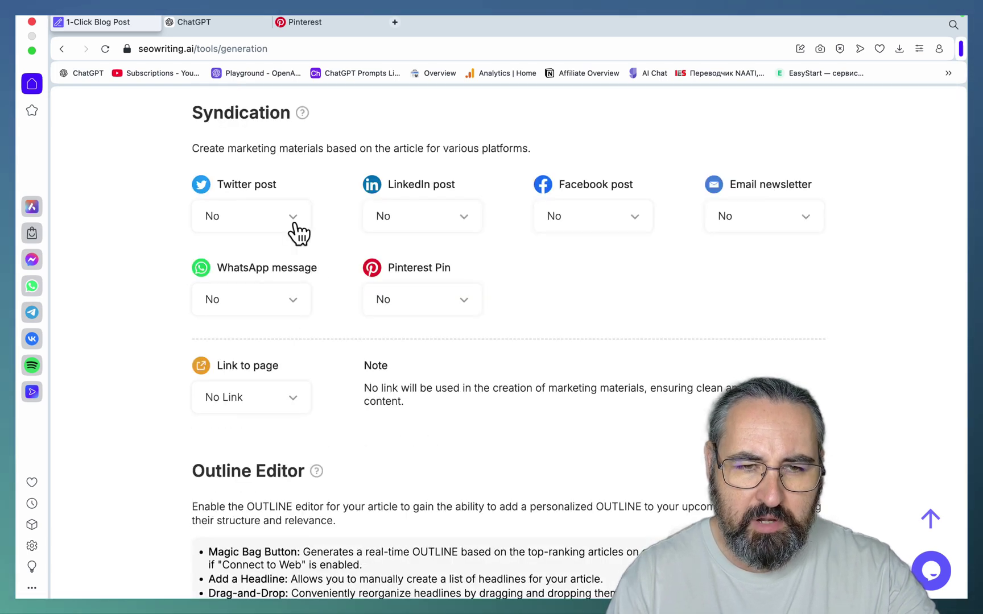
pyautogui.click(296, 228)
pyautogui.click(250, 293)
pyautogui.click(421, 216)
pyautogui.click(398, 292)
pyautogui.click(592, 216)
pyautogui.click(569, 293)
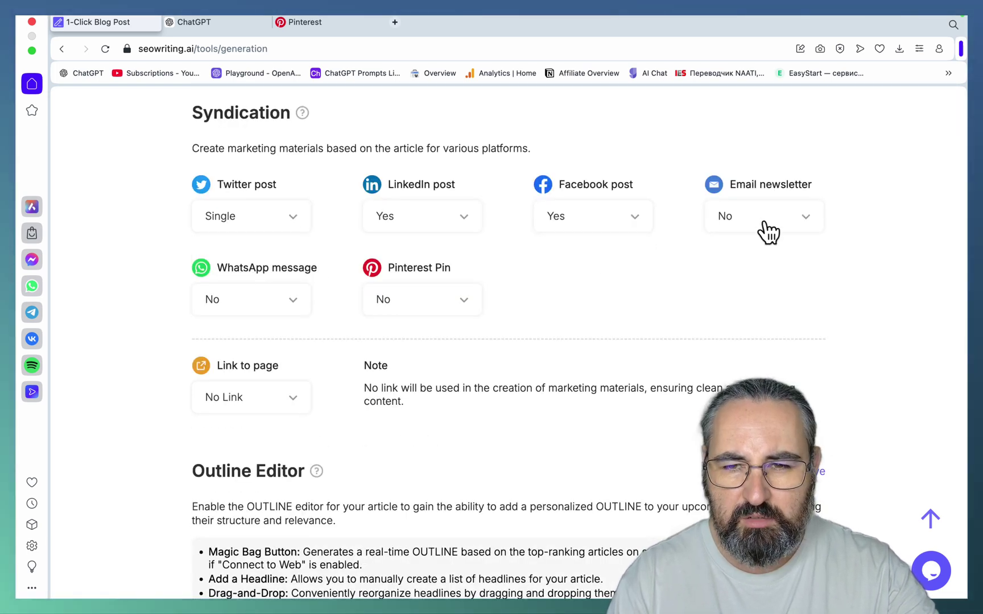
pyautogui.click(765, 219)
pyautogui.rightClick(728, 293)
pyautogui.click(730, 292)
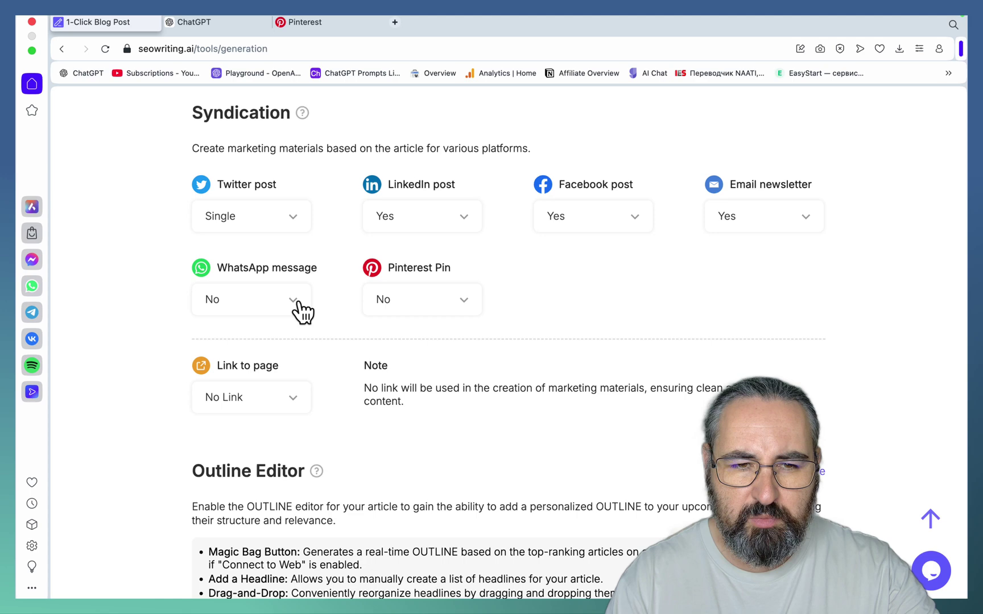
# Step: Add Pinterest Pin content and return to the top of the form
pyautogui.click(409, 301)
pyautogui.click(393, 376)
pyautogui.scroll(-7, 527, 333)
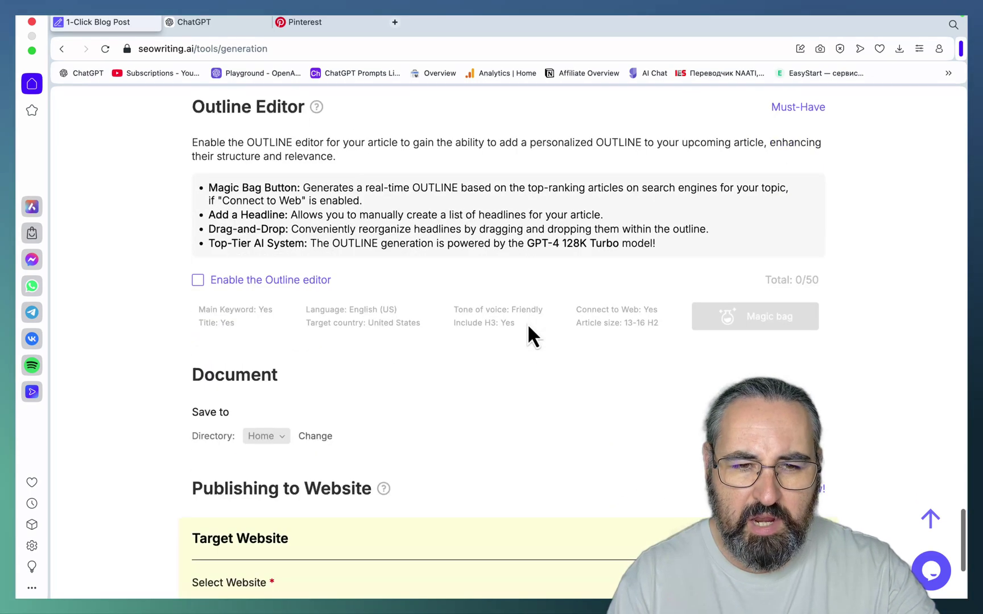
pyautogui.click(197, 280)
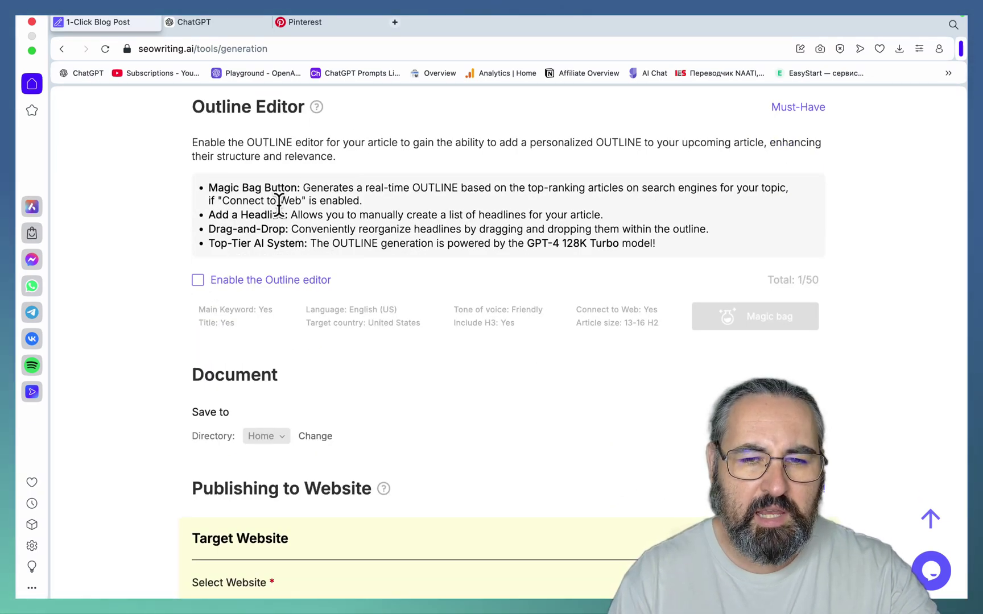
pyautogui.scroll(-3, 413, 240)
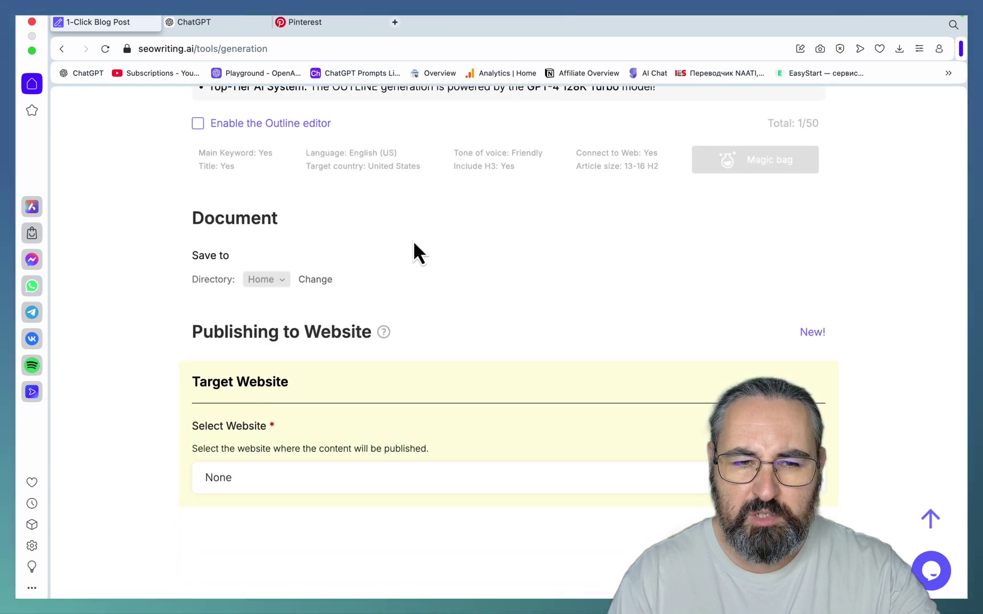
pyautogui.scroll(-1, 414, 251)
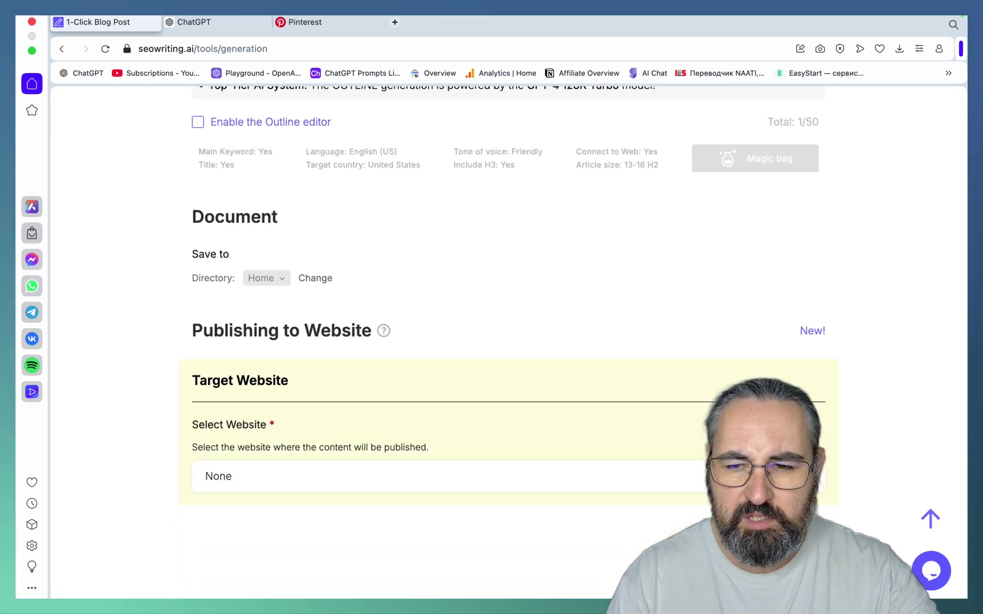
pyautogui.click(931, 520)
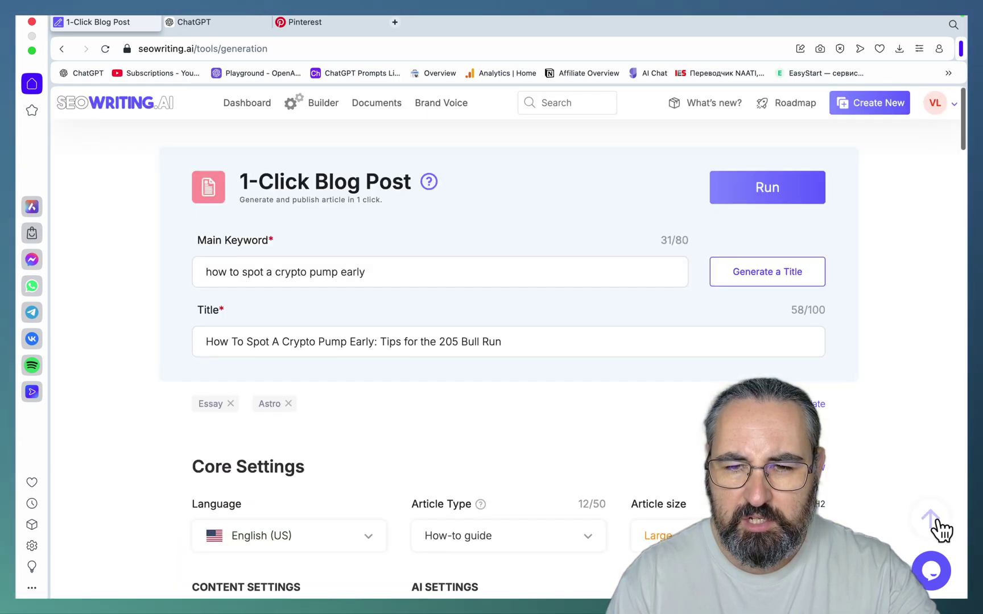
# Step: Run the generation and open the new 3741-word crypto pump article from the Builder list
pyautogui.click(752, 193)
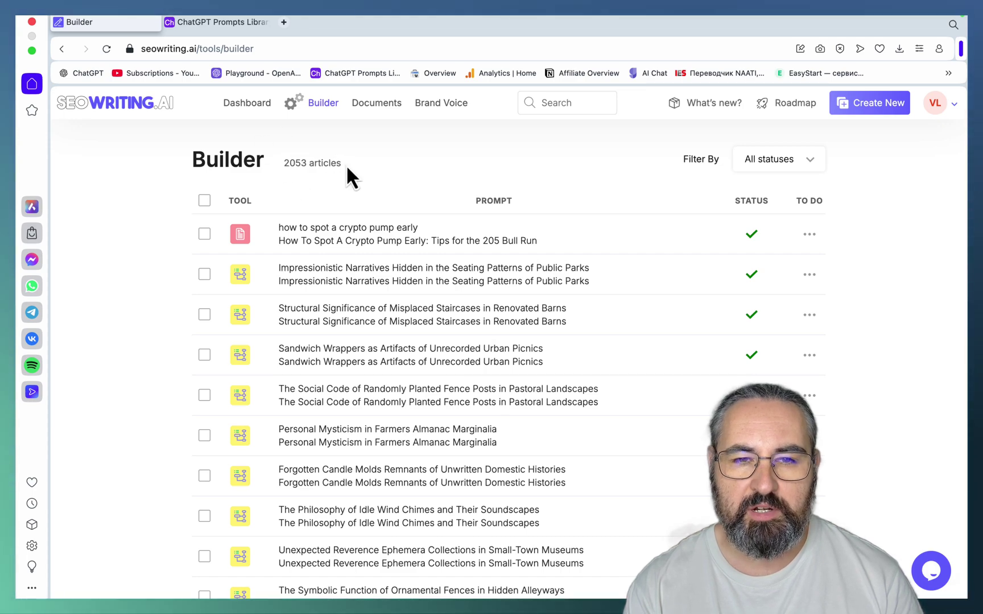
pyautogui.scroll(-15, 349, 168)
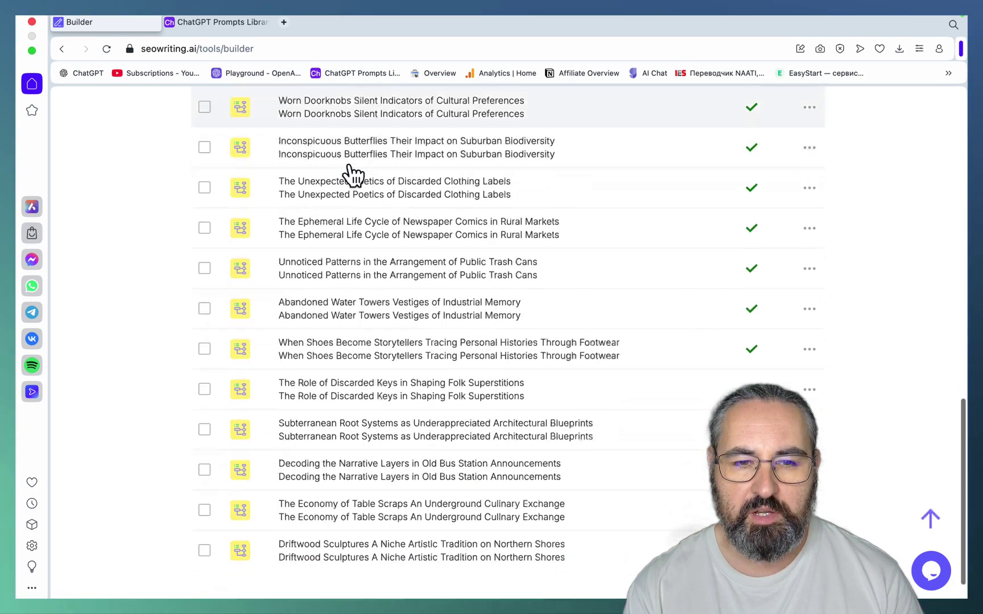
pyautogui.scroll(8, 352, 172)
pyautogui.scroll(8, 351, 173)
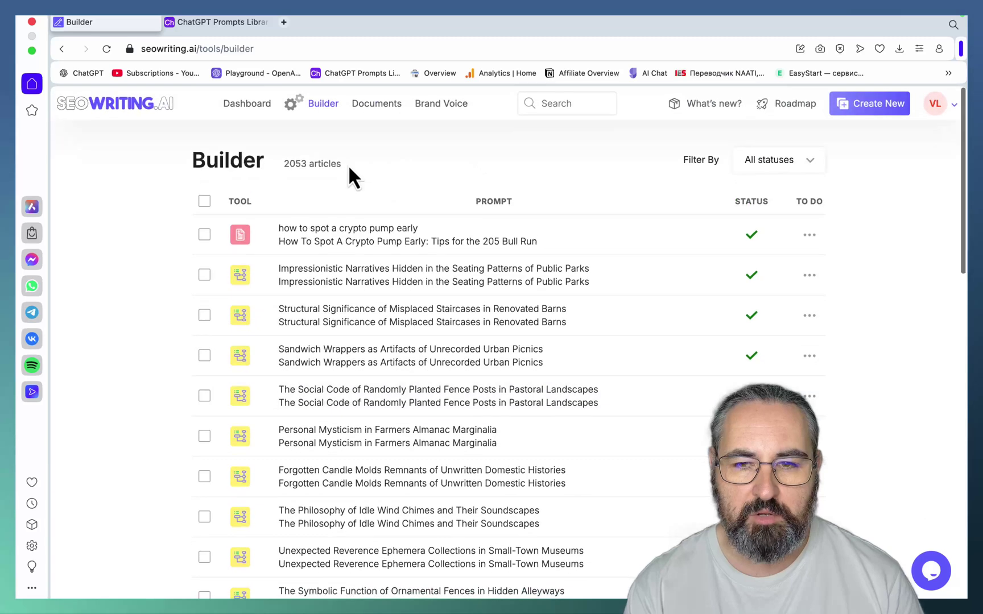
pyautogui.click(360, 233)
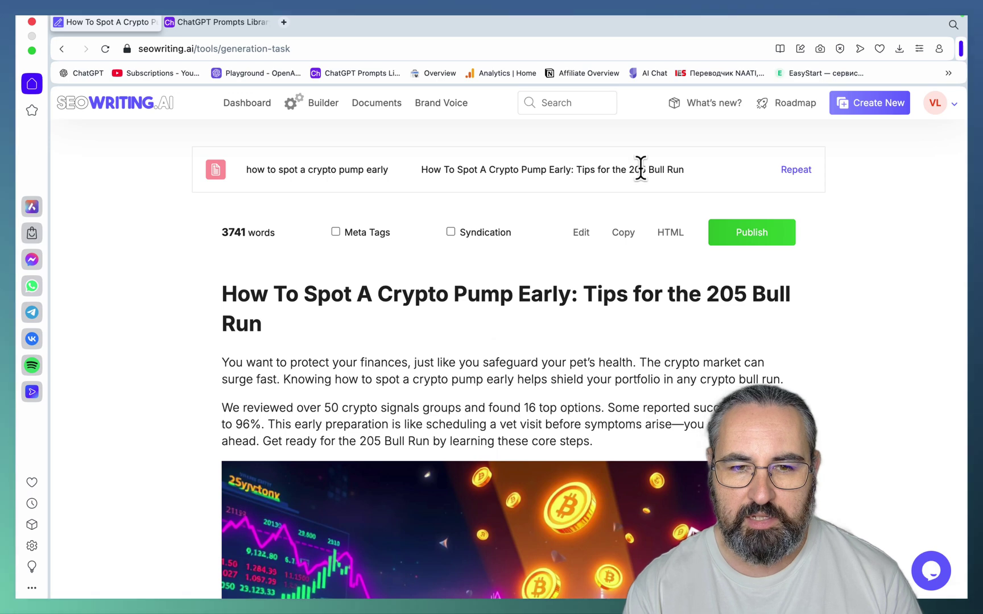
# Step: Scroll through the generated 3741-word crypto pump article to review its content
pyautogui.scroll(-10, 696, 383)
pyautogui.scroll(-4, 695, 382)
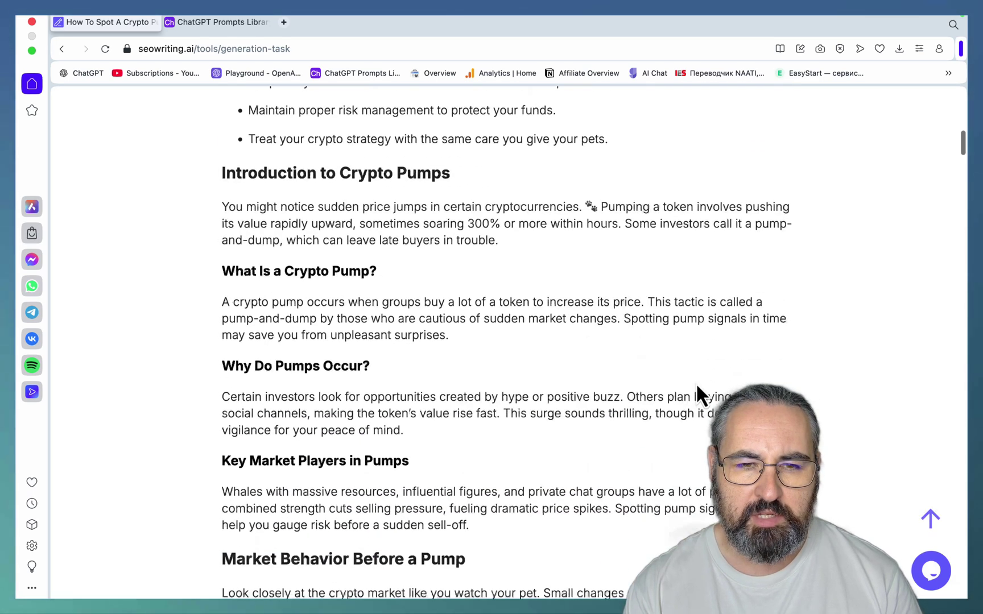
pyautogui.scroll(-8, 697, 386)
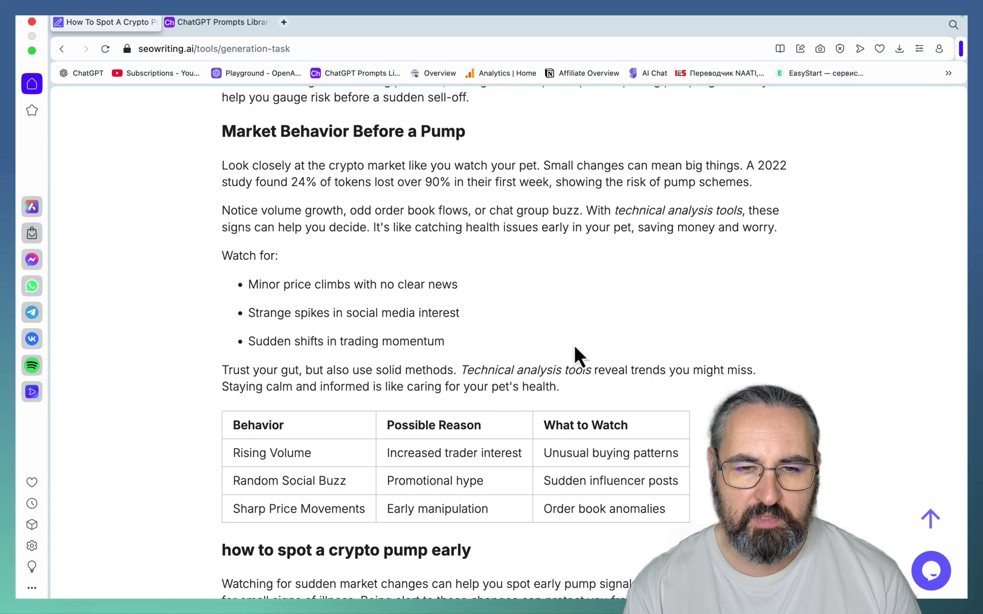
pyautogui.scroll(-10, 604, 311)
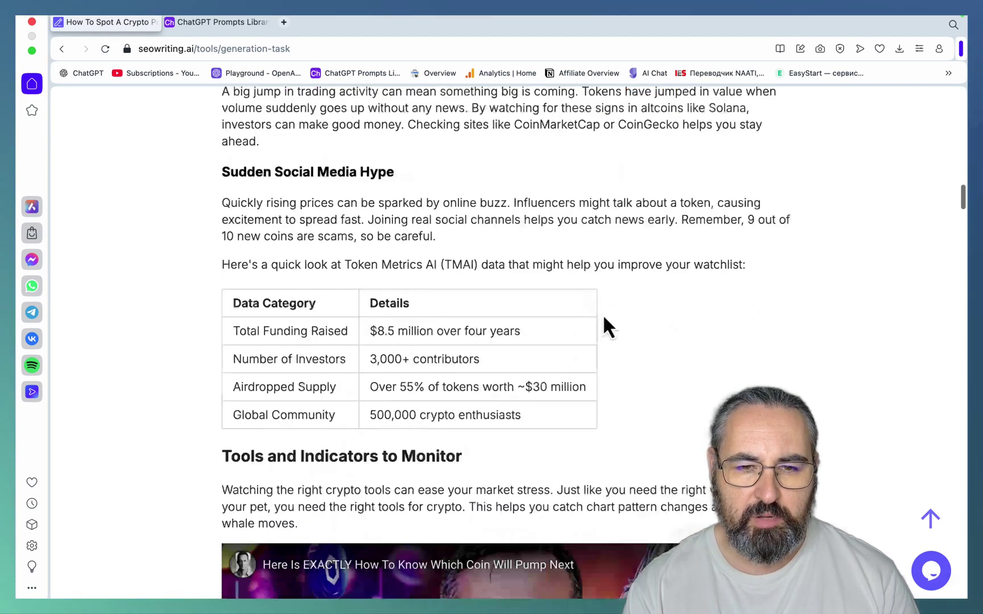
pyautogui.scroll(-10, 604, 318)
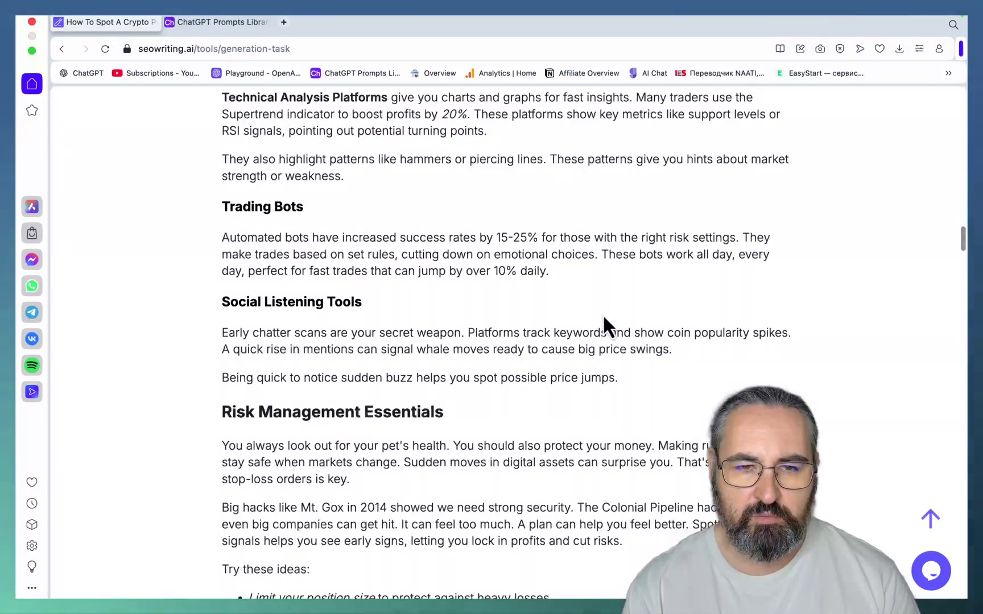
pyautogui.scroll(-10, 604, 319)
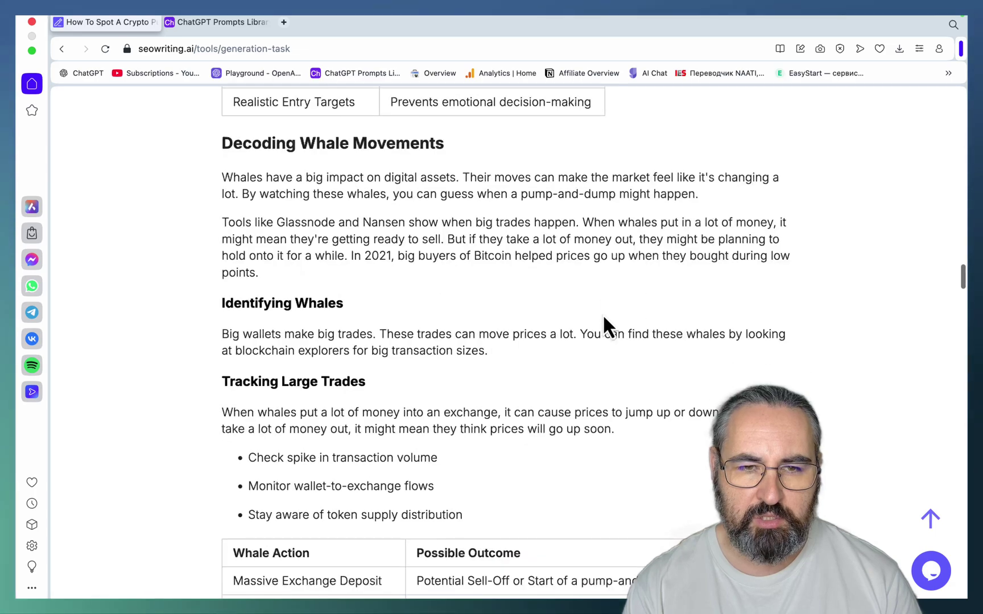
pyautogui.scroll(-8, 604, 318)
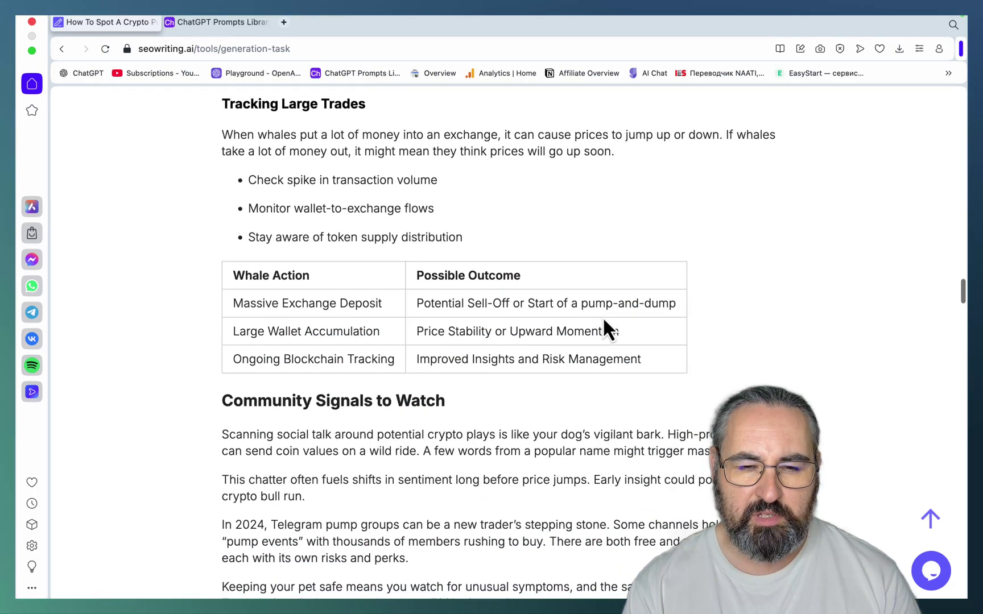
pyautogui.scroll(-10, 602, 324)
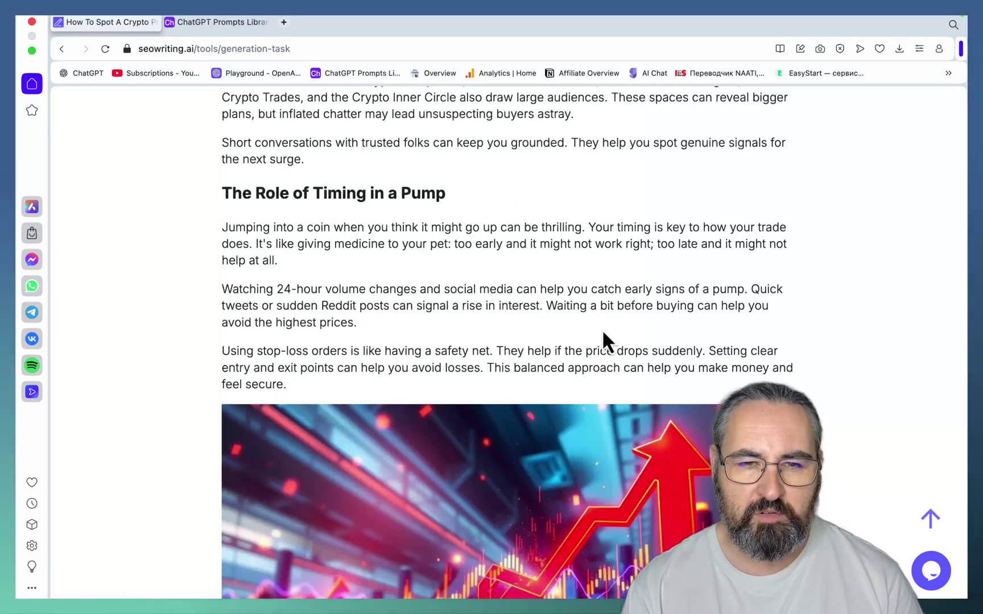
pyautogui.scroll(-6, 602, 329)
pyautogui.scroll(-14, 602, 330)
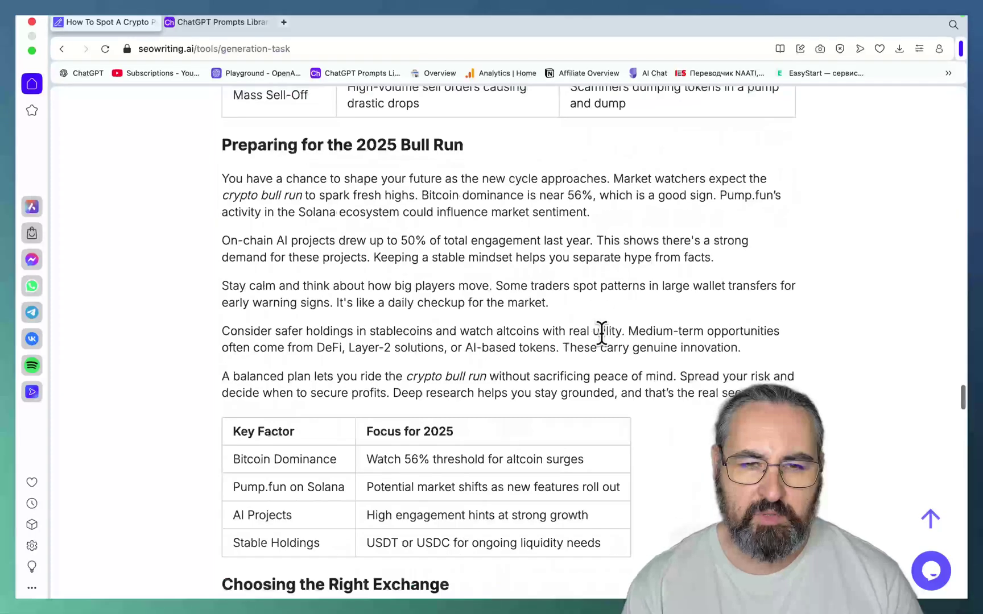
pyautogui.scroll(-5, 602, 333)
pyautogui.scroll(-8, 602, 335)
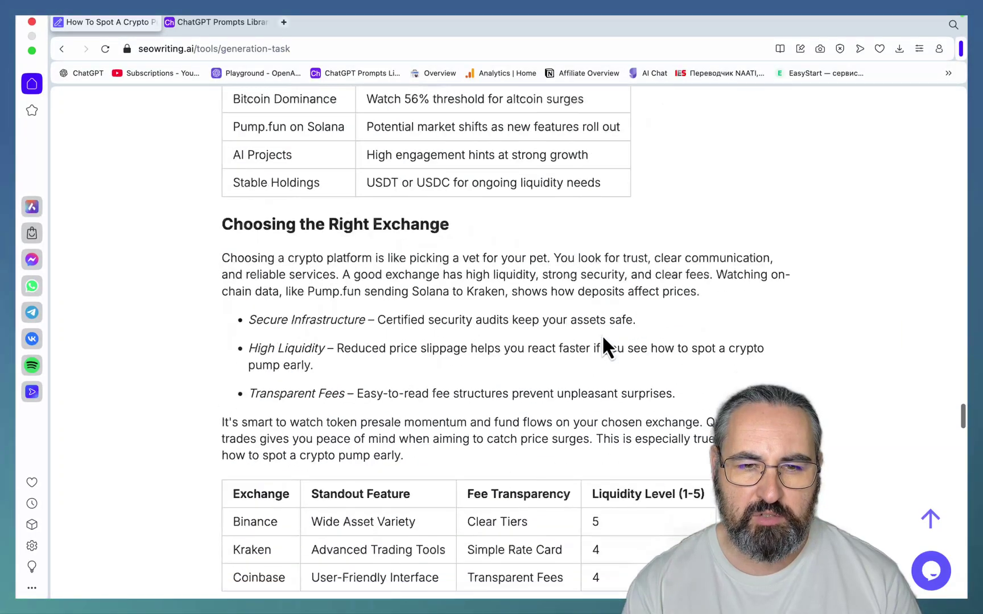
pyautogui.scroll(-8, 602, 335)
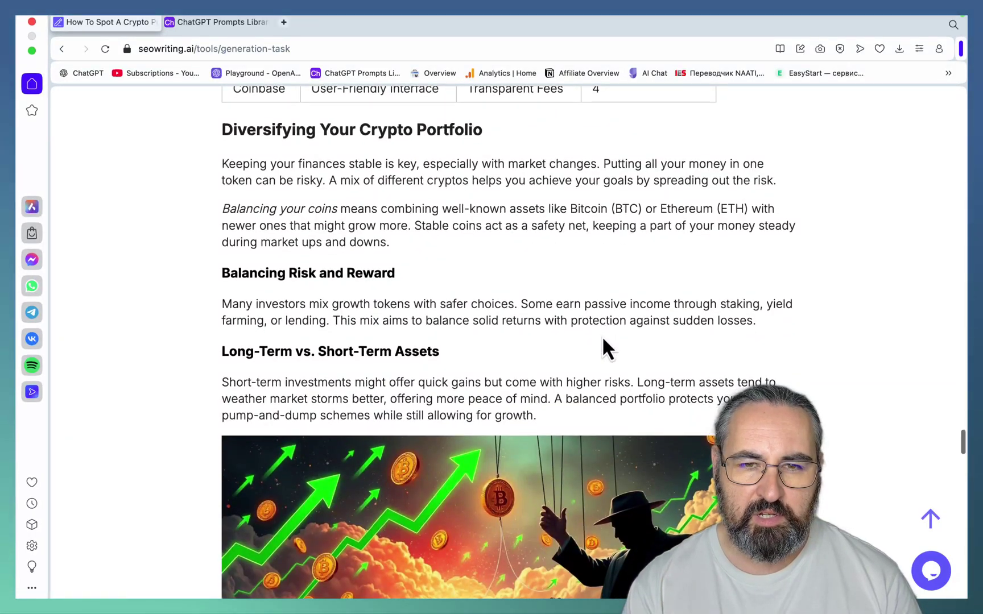
pyautogui.scroll(-10, 602, 336)
pyautogui.scroll(-12, 603, 339)
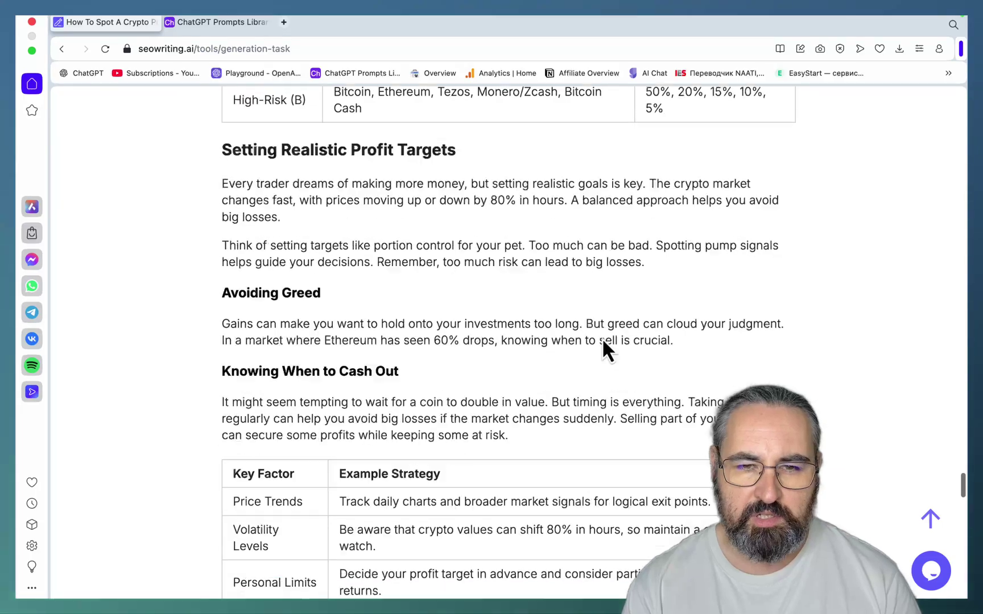
pyautogui.scroll(-3, 602, 337)
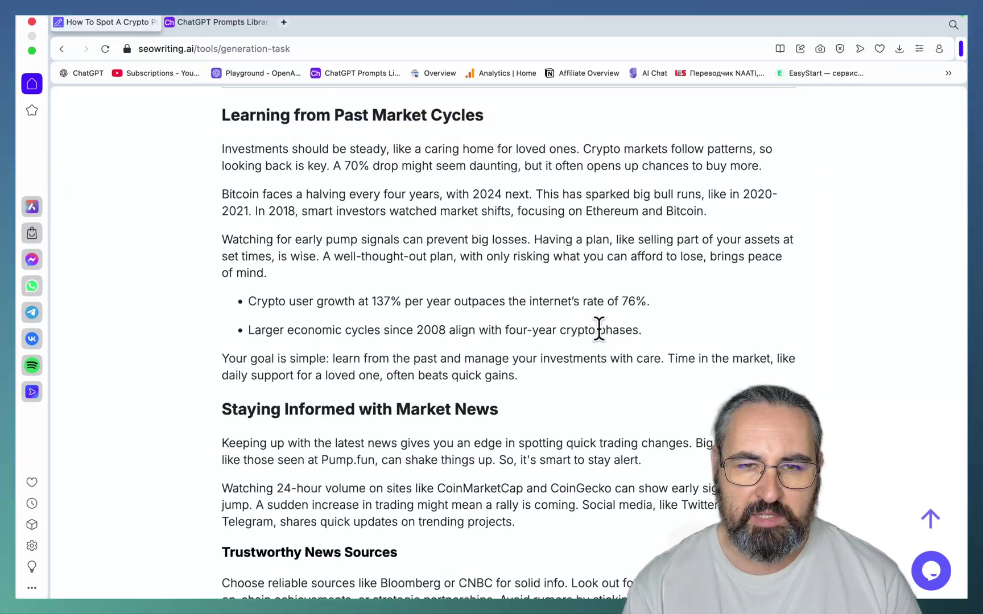
pyautogui.scroll(-10, 599, 329)
pyautogui.scroll(-15, 600, 329)
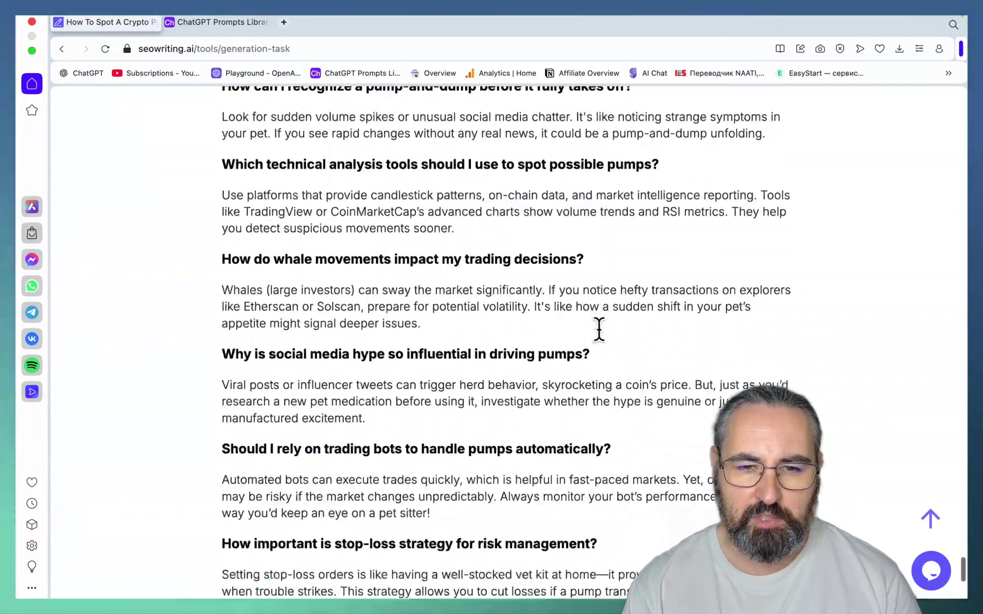
pyautogui.scroll(-15, 599, 330)
pyautogui.scroll(20, 599, 330)
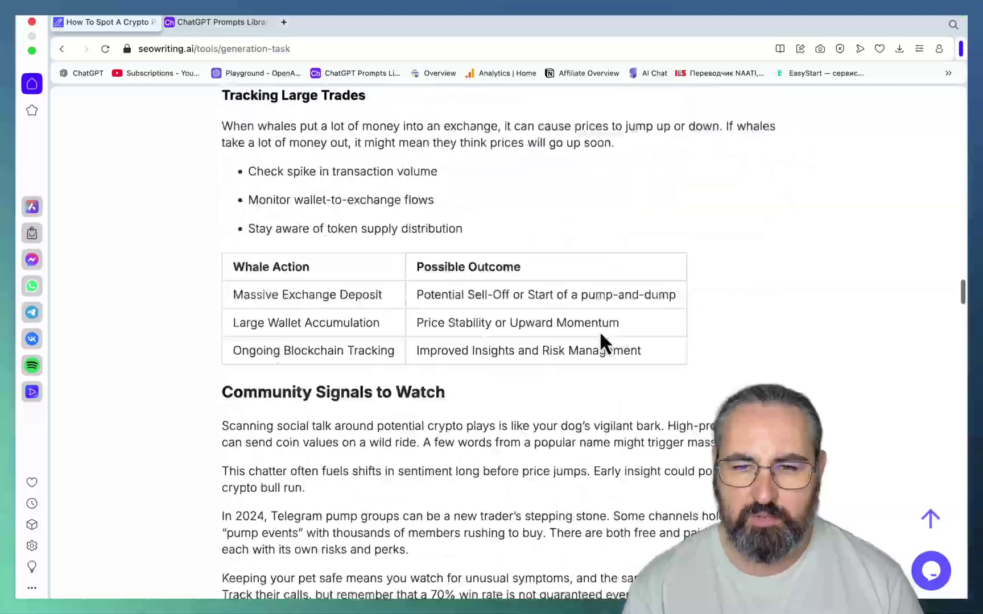
pyautogui.scroll(20, 600, 335)
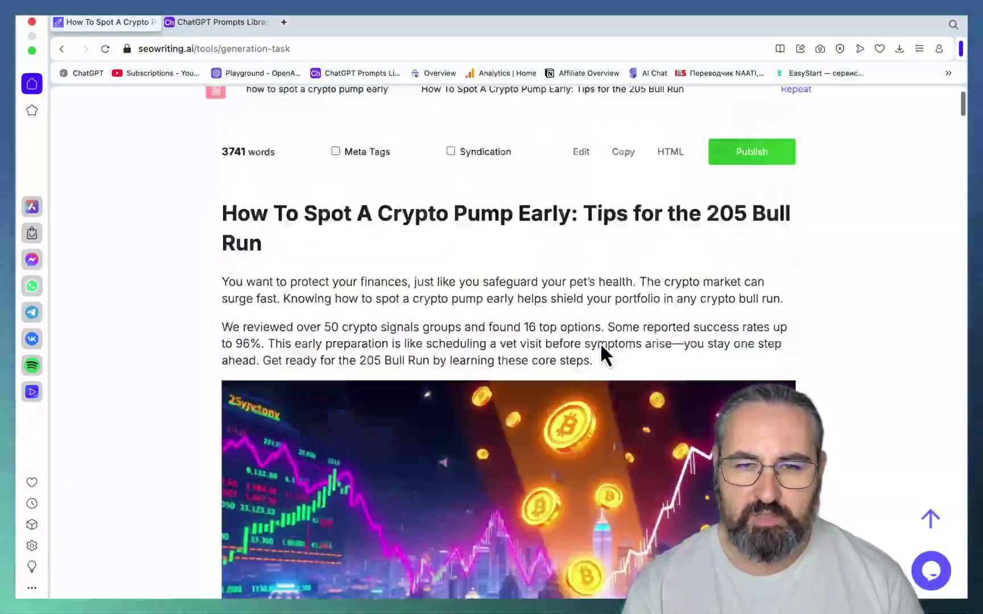
pyautogui.scroll(-5, 600, 348)
pyautogui.scroll(-15, 601, 352)
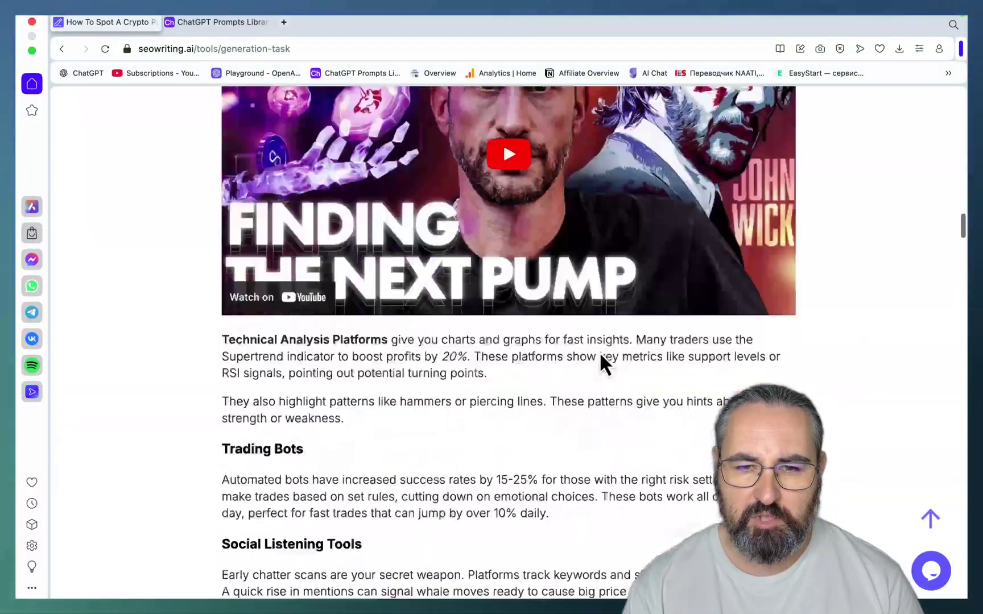
pyautogui.scroll(-20, 600, 354)
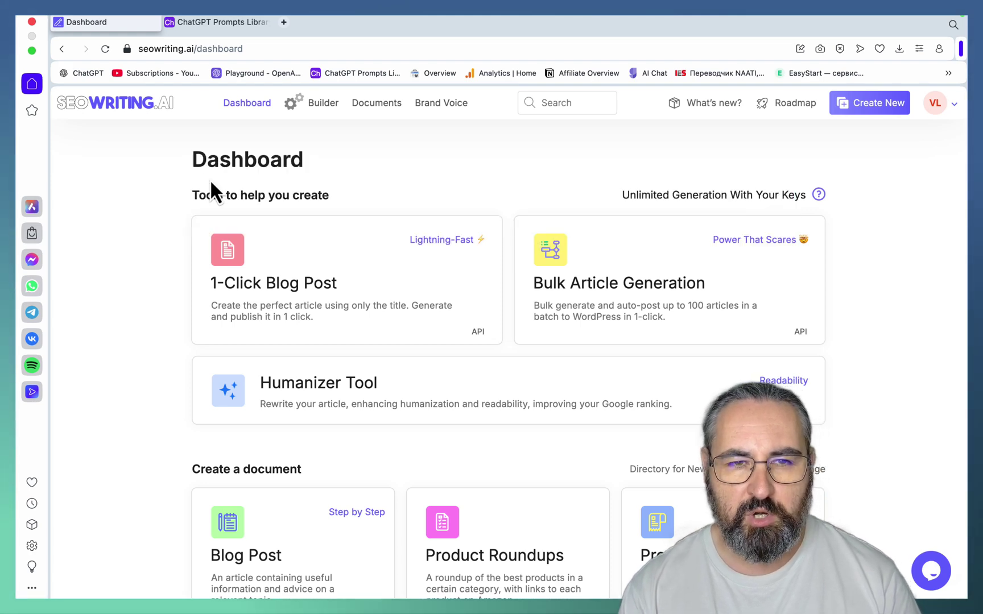
# Step: Open perplexity.ai in a new tab and check the AI model in account settings
pyautogui.click(189, 24)
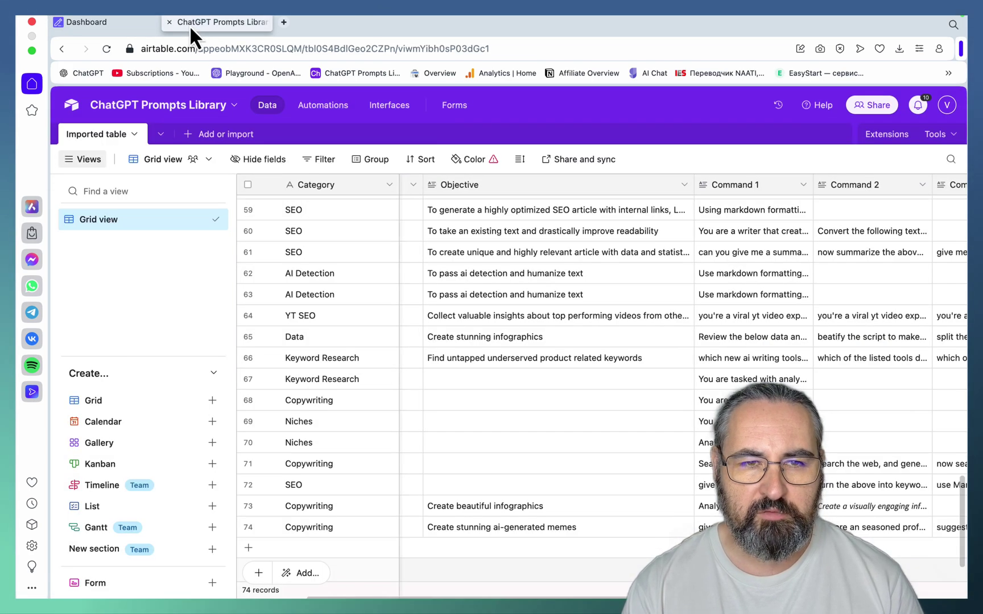
pyautogui.click(135, 22)
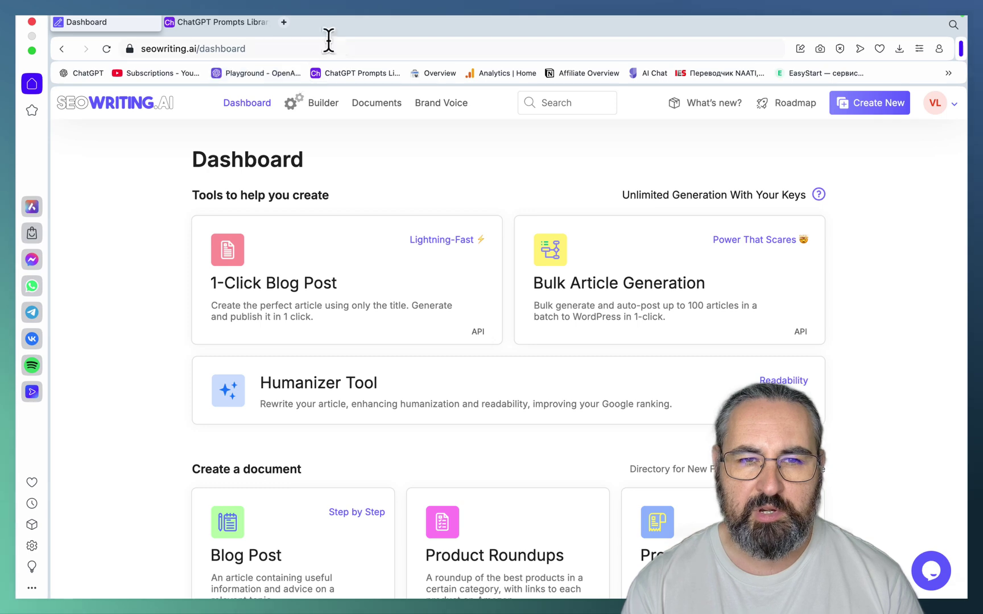
pyautogui.click(283, 22)
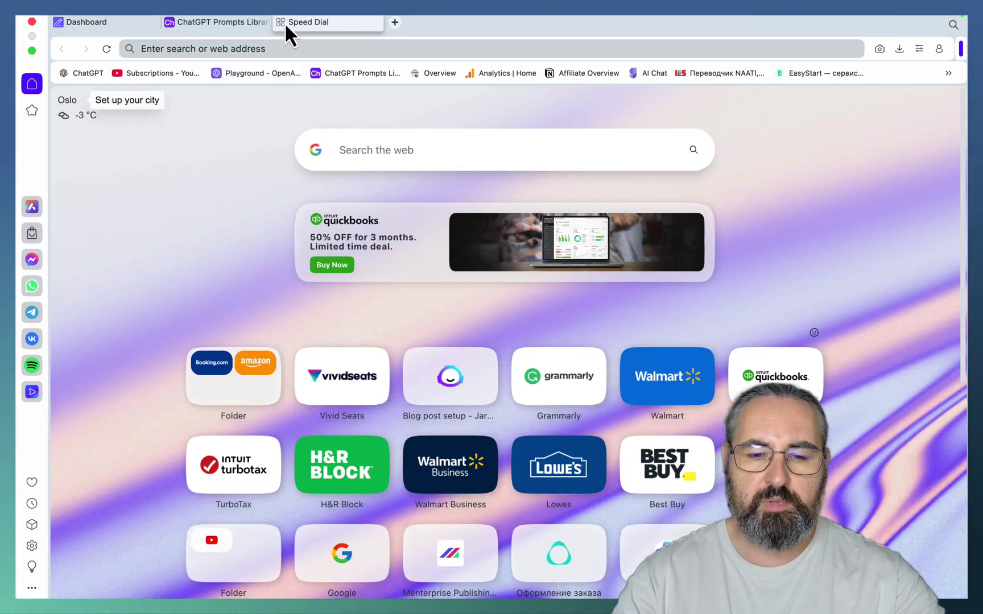
pyautogui.write('perplexity.ai')
pyautogui.press('Return')
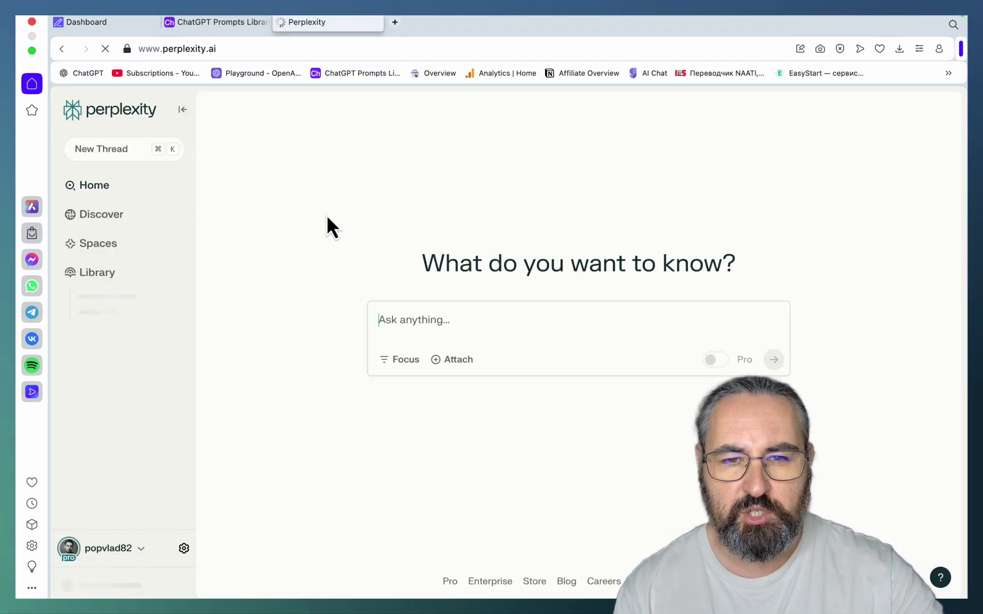
pyautogui.click(183, 548)
pyautogui.scroll(-10, 608, 421)
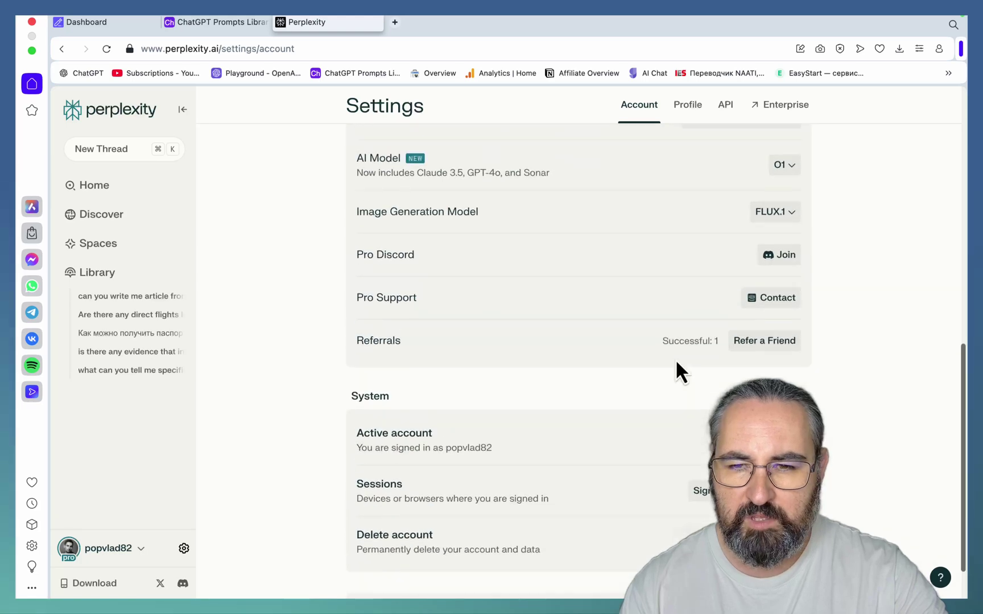
pyautogui.click(791, 168)
# Step: In a new thread, submit the prompt for 10 low-competition non-English Crypto blogging subniches
pyautogui.press('super+k')
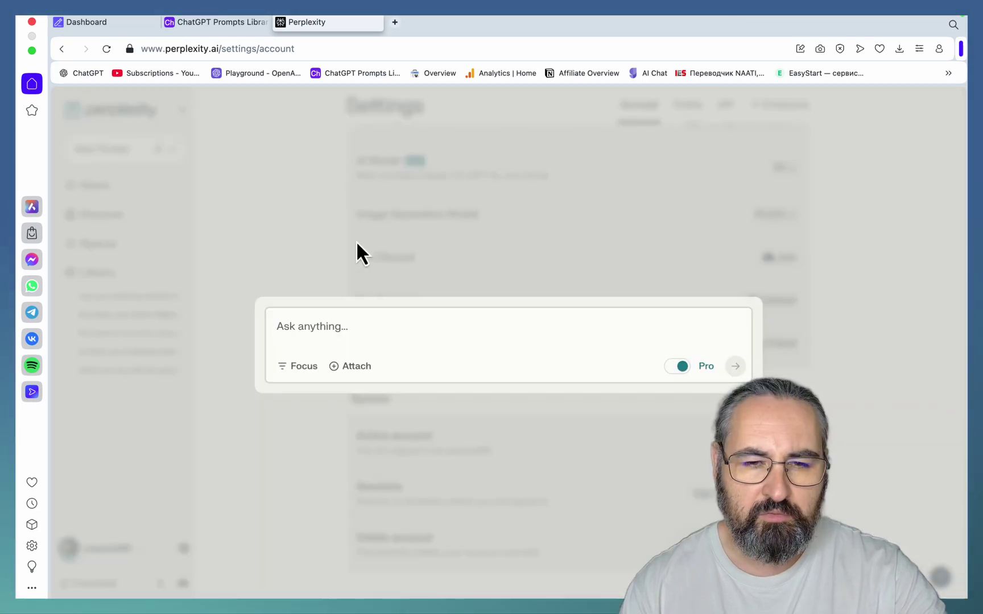
pyautogui.press('super+v')
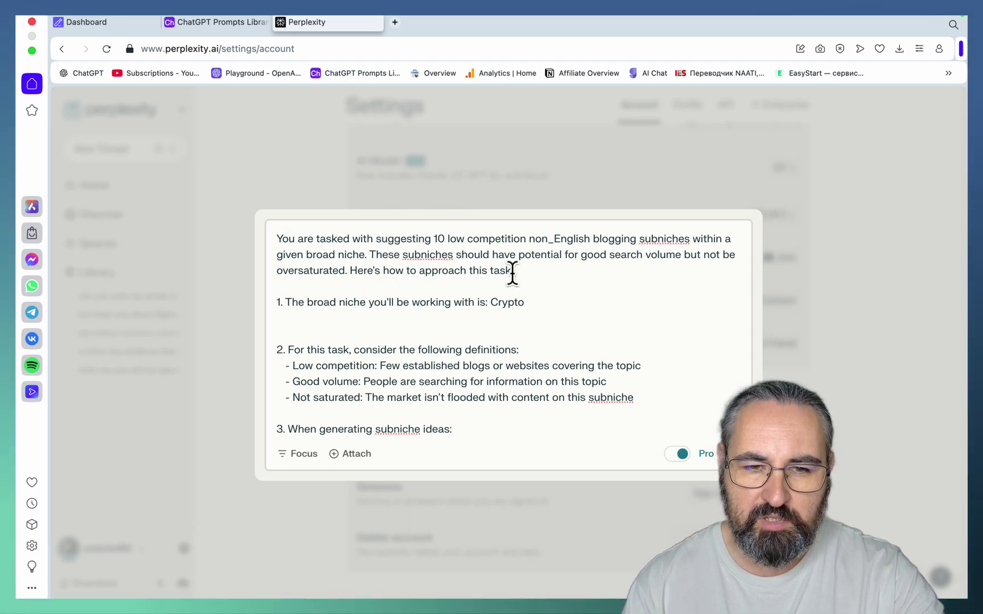
pyautogui.scroll(-2, 472, 287)
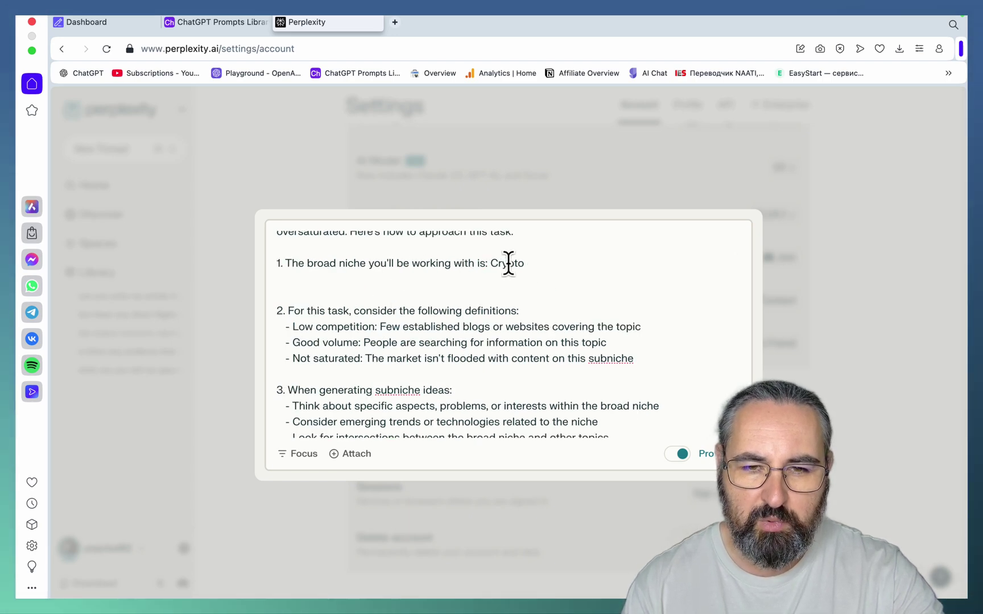
pyautogui.moveTo(492, 261); pyautogui.dragTo(538, 266)
pyautogui.scroll(-3, 562, 318)
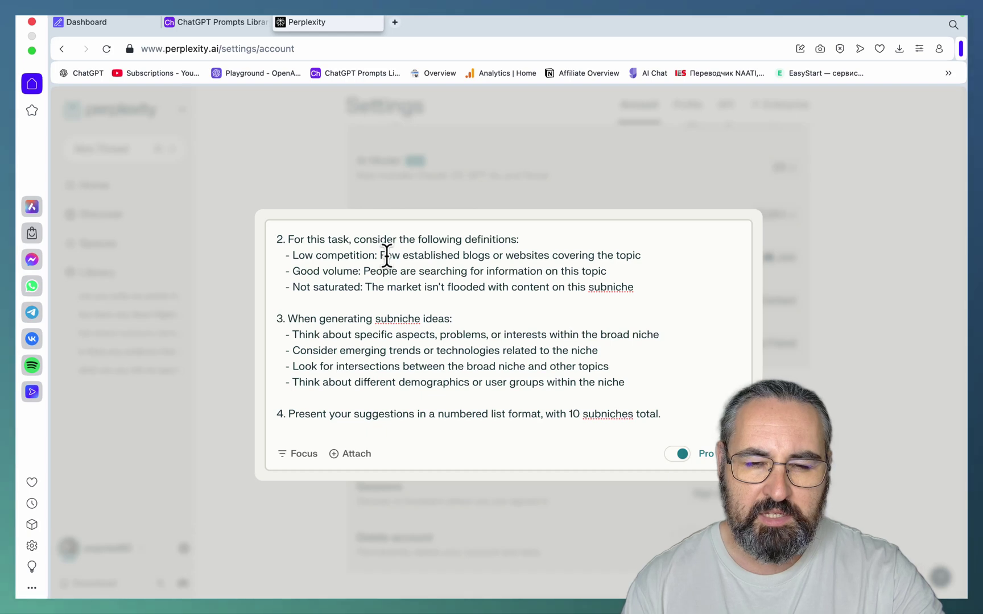
pyautogui.scroll(-3, 539, 332)
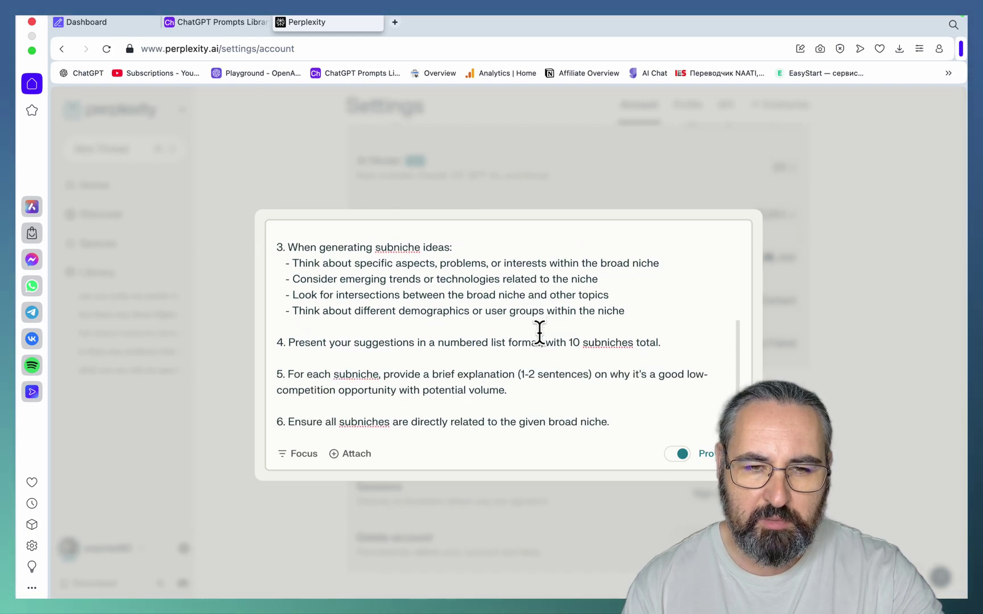
pyautogui.scroll(-2, 369, 344)
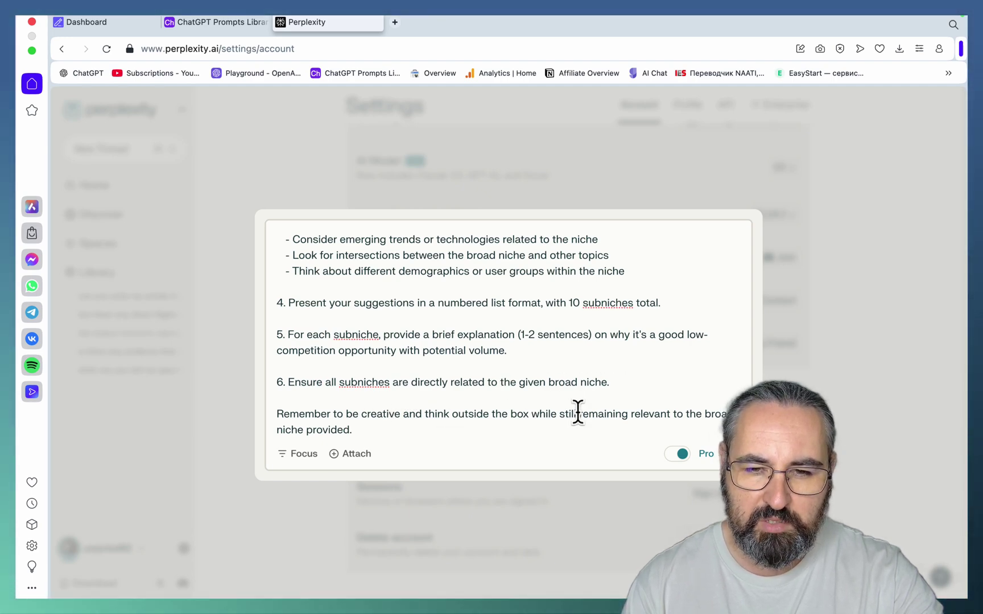
pyautogui.press('Return')
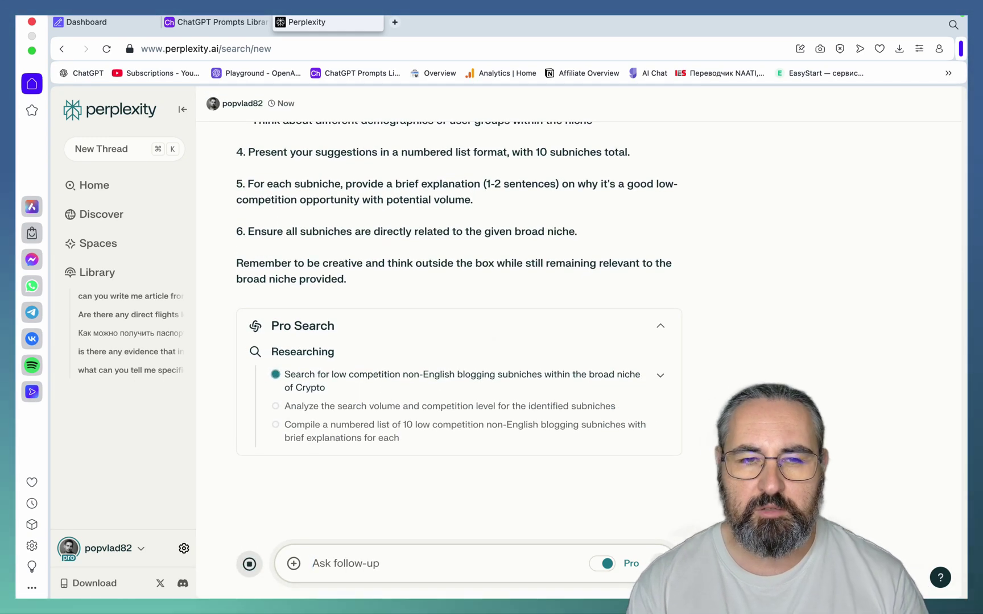
pyautogui.scroll(2, 456, 341)
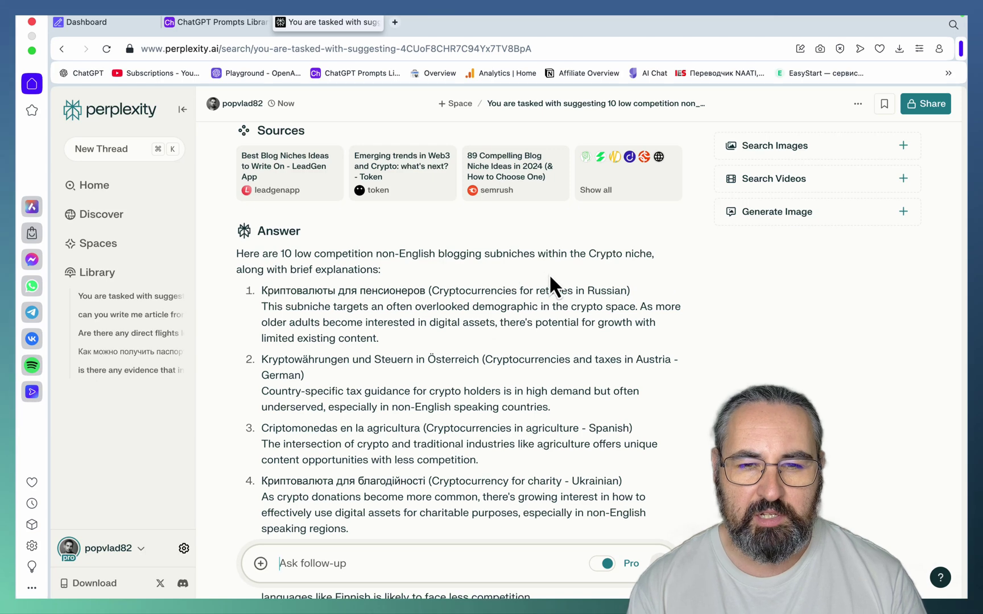
pyautogui.scroll(-3, 721, 271)
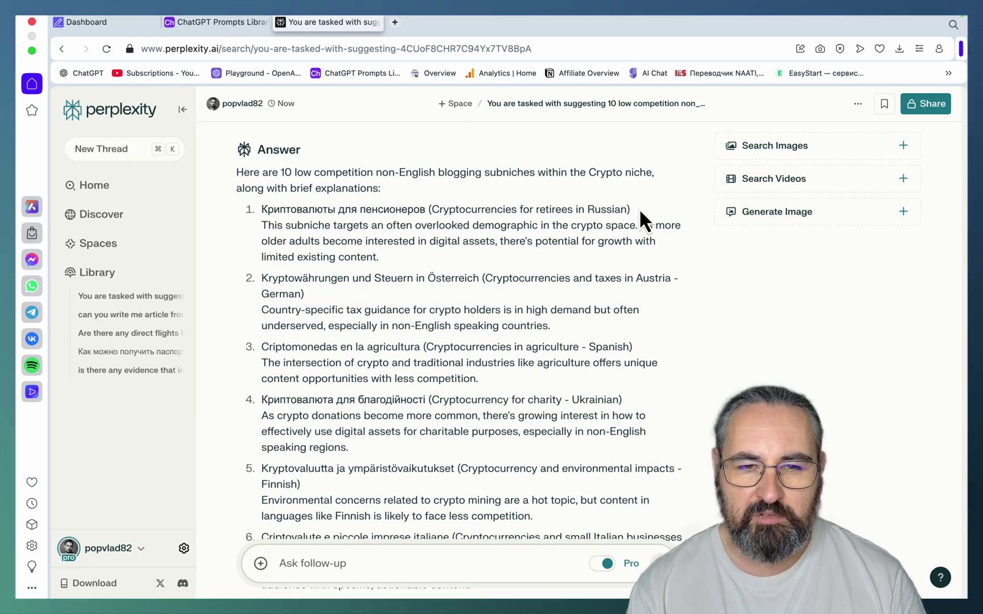
pyautogui.scroll(-2, 552, 224)
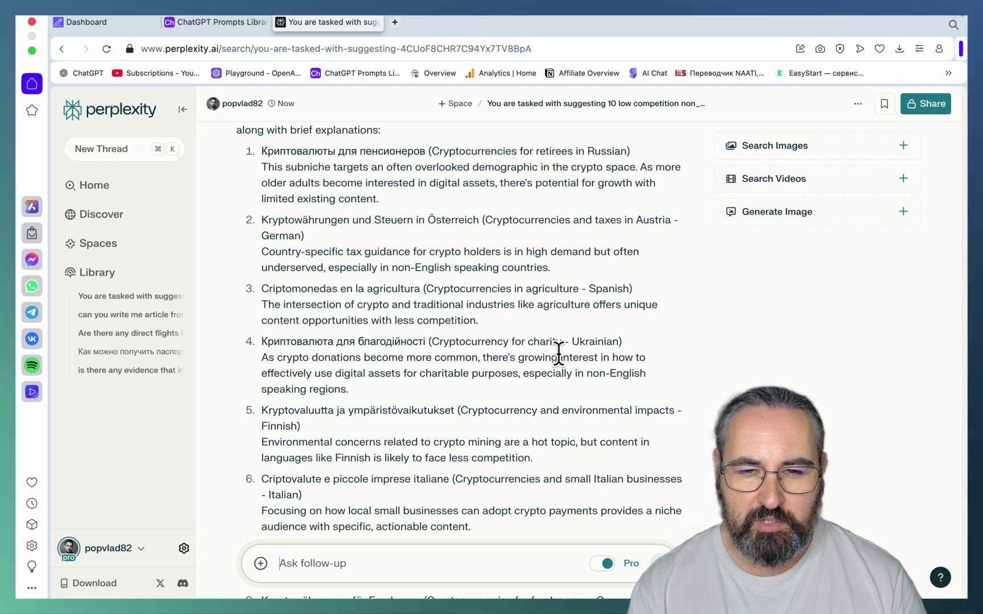
pyautogui.scroll(-3, 659, 358)
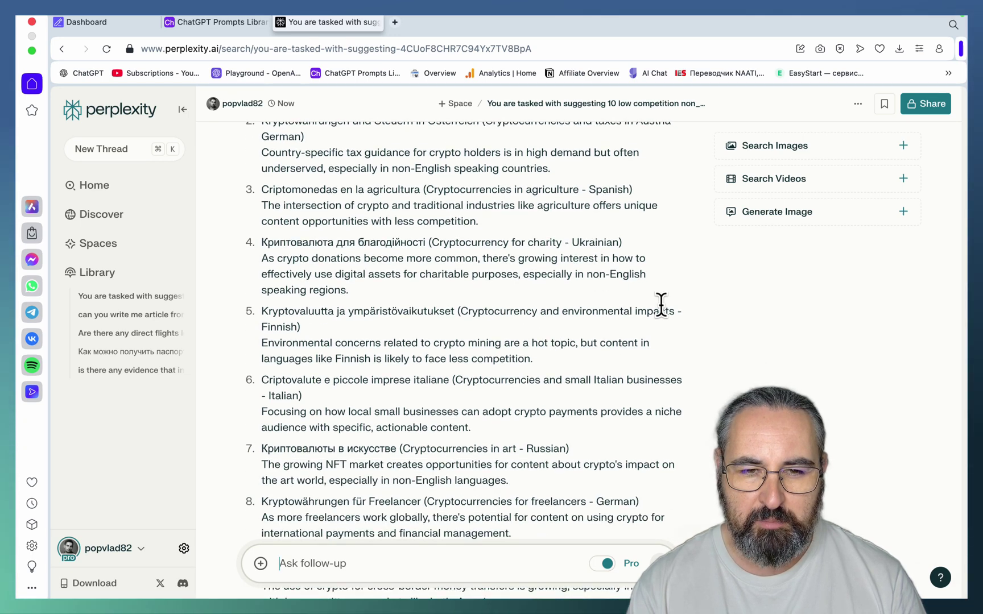
pyautogui.scroll(-2, 544, 369)
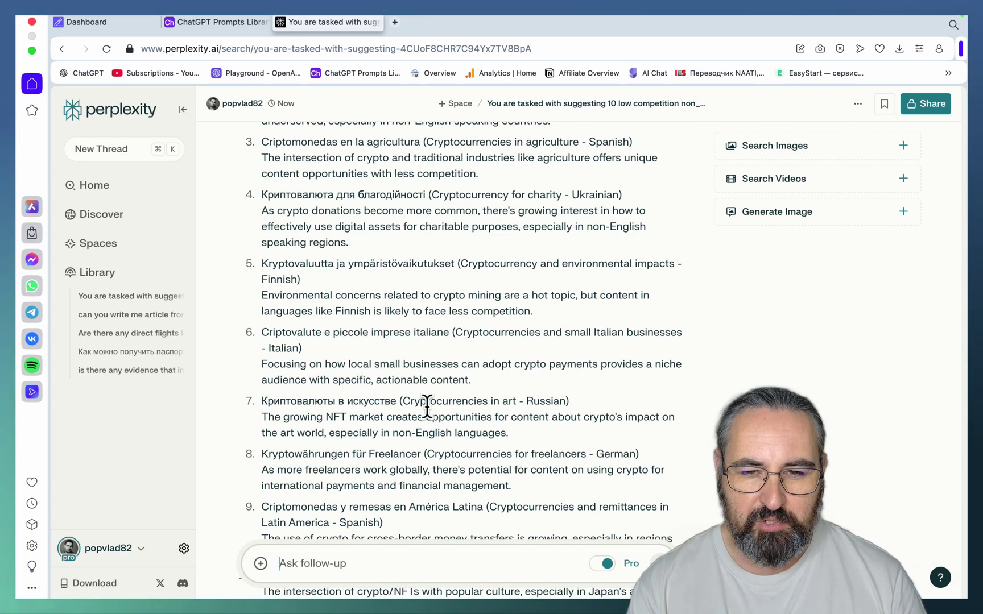
pyautogui.scroll(-4, 585, 397)
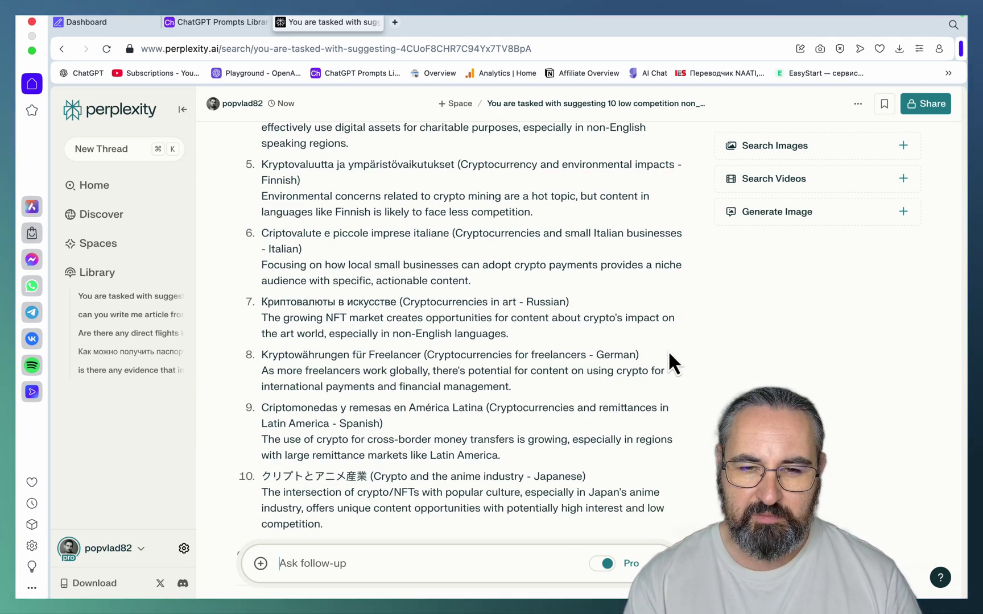
pyautogui.scroll(-3, 668, 352)
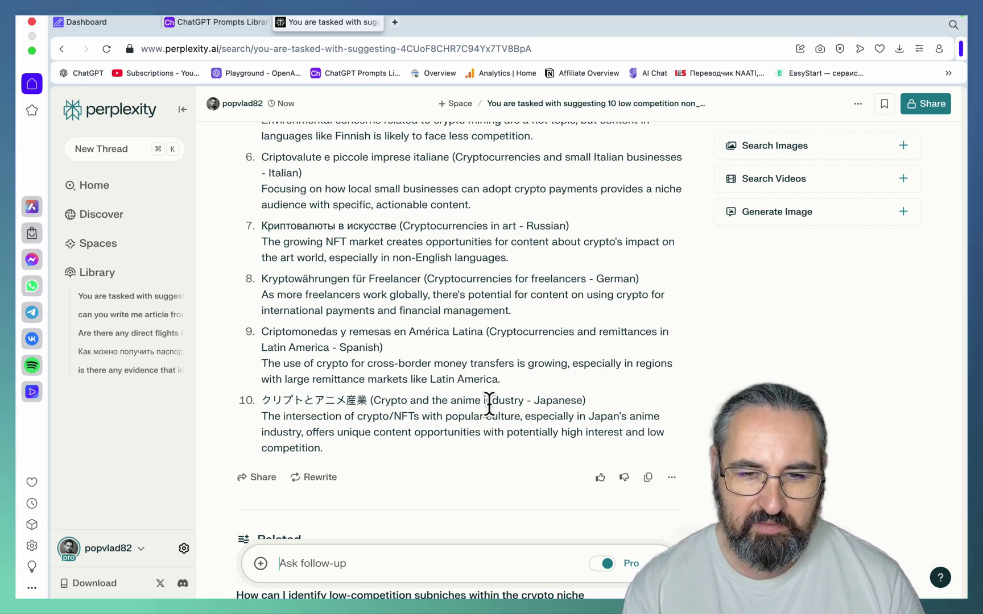
pyautogui.scroll(-4, 641, 409)
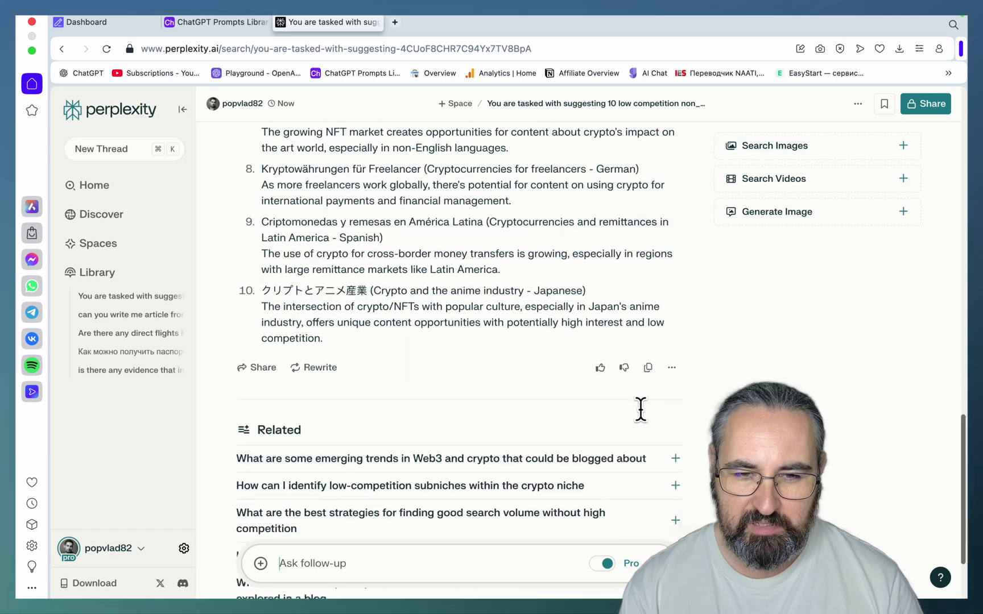
pyautogui.scroll(5, 640, 410)
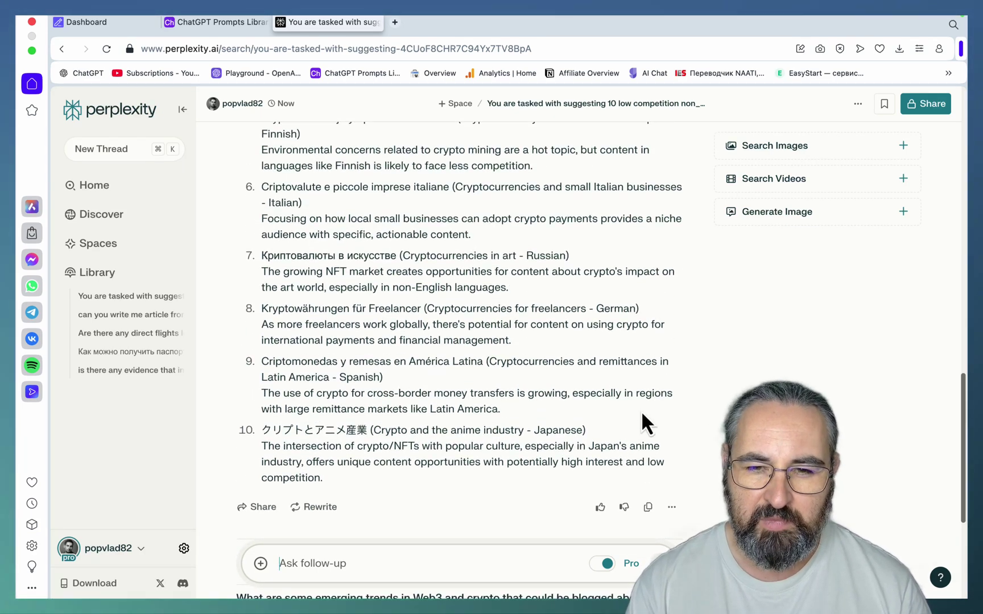
pyautogui.scroll(10, 642, 414)
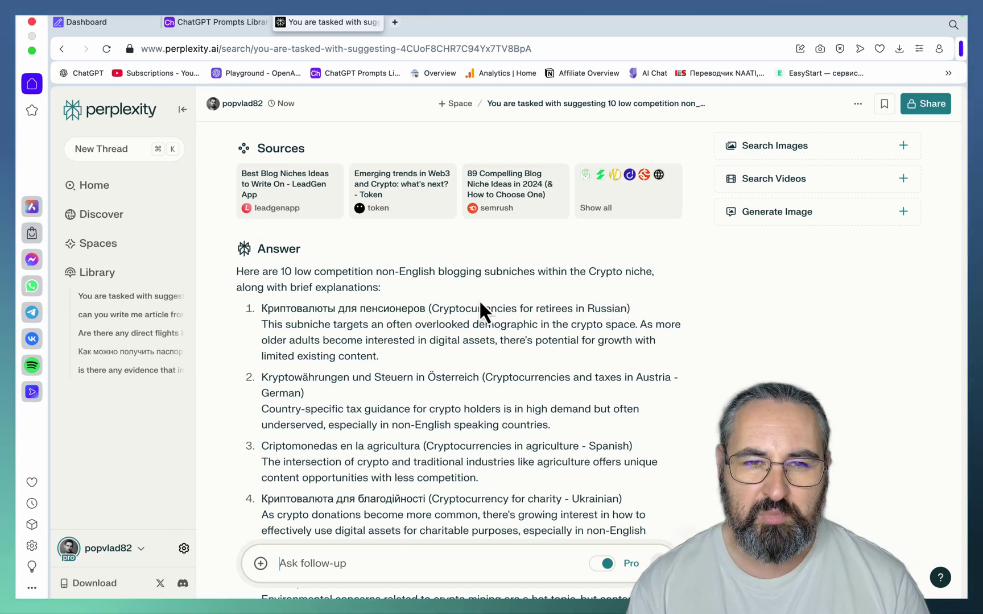
# Step: Ask a follow-up for keyword ideas for niche #1, review them, then return to the SEOWriting.ai dashboard
pyautogui.scroll(-15, 432, 387)
pyautogui.write('give ')
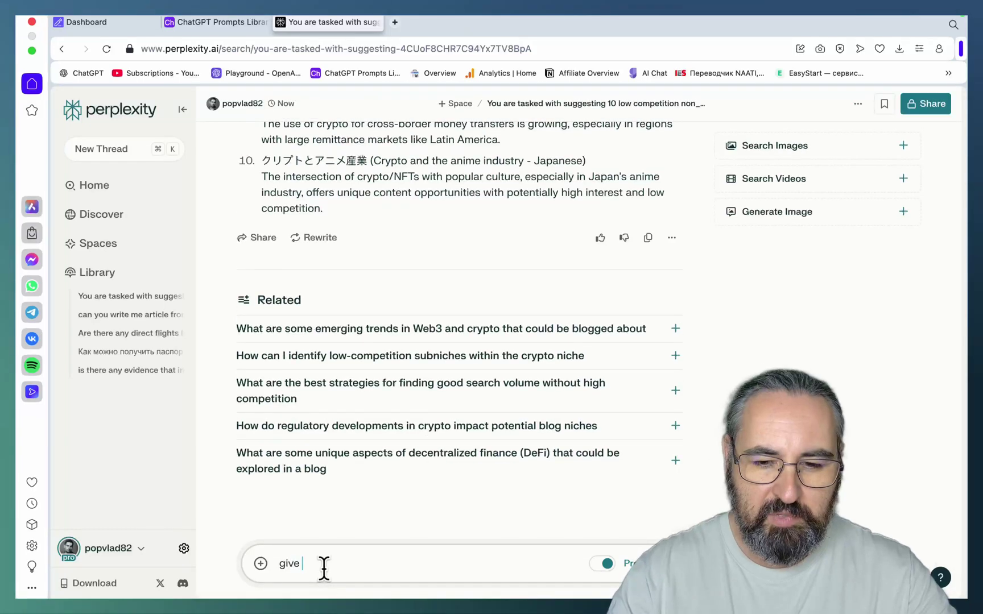
pyautogui.write('me 10 keyword i')
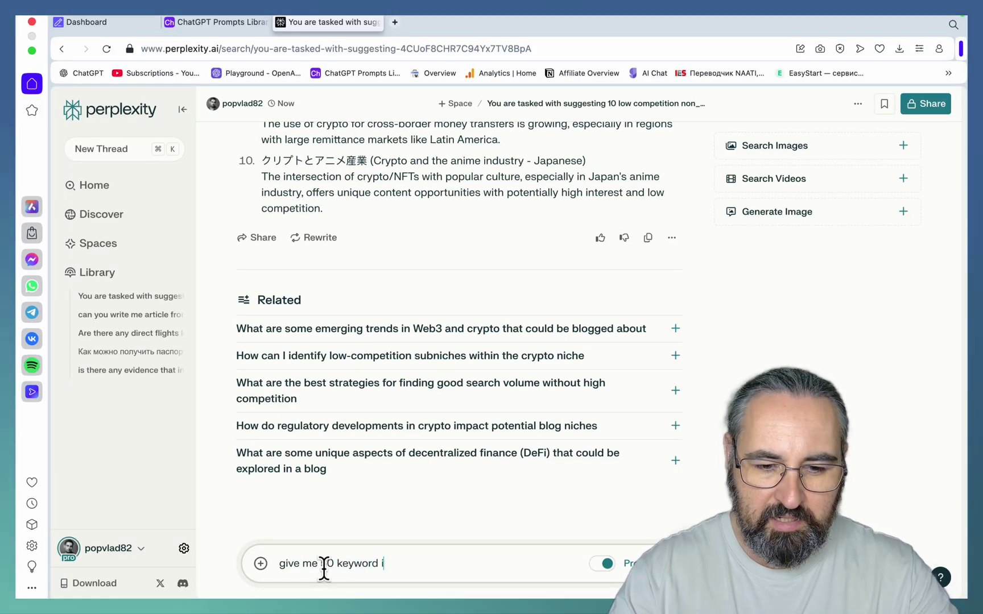
pyautogui.write('deas for niche')
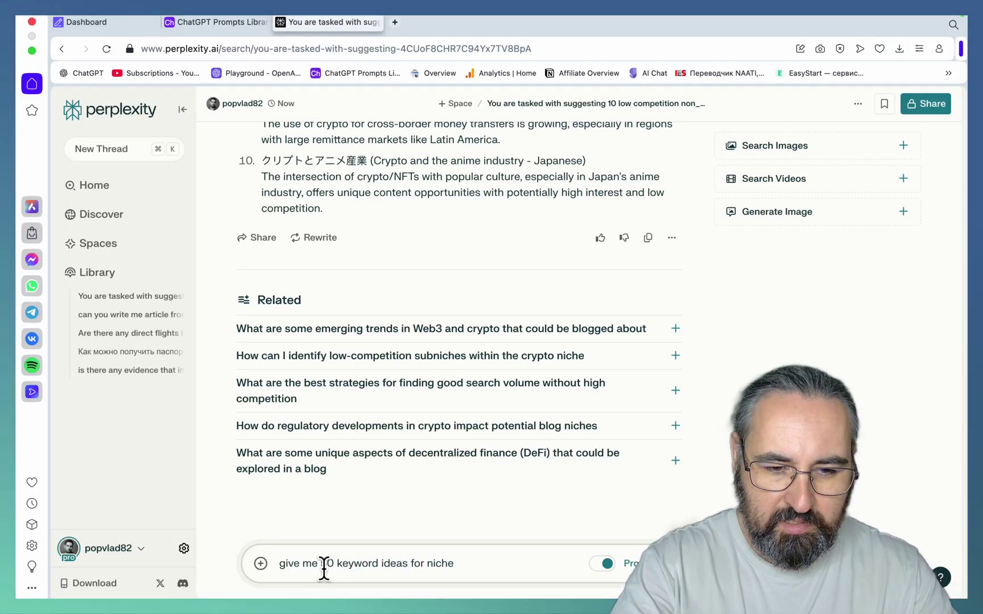
pyautogui.write('#1')
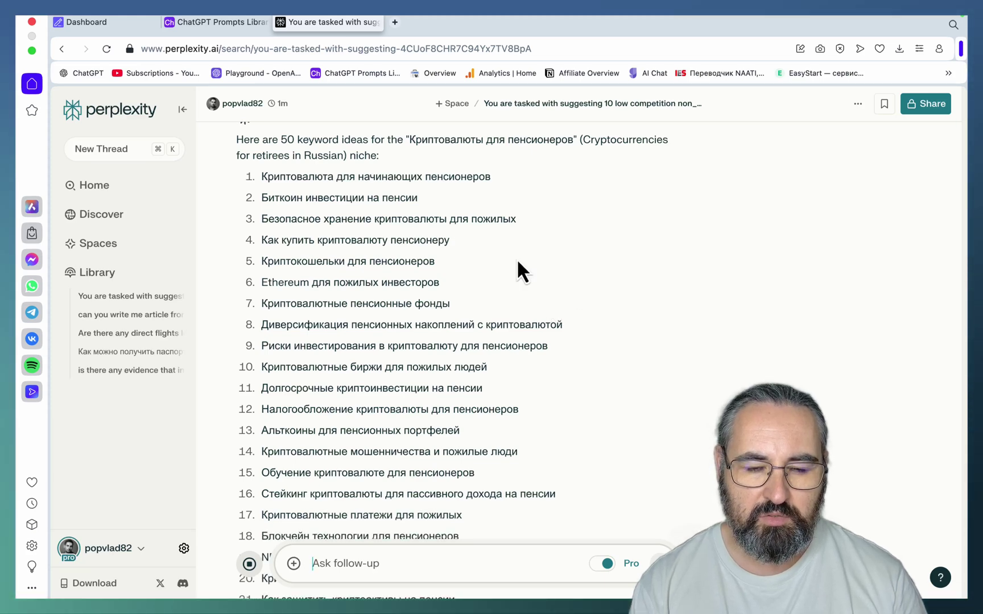
pyautogui.scroll(-5, 519, 263)
pyautogui.scroll(-5, 517, 259)
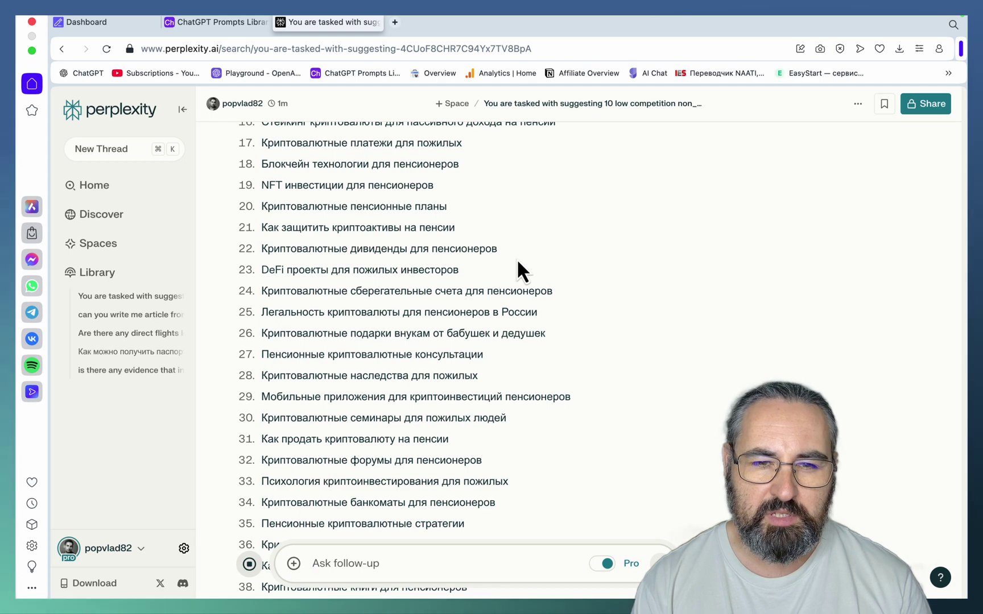
pyautogui.scroll(10, 414, 258)
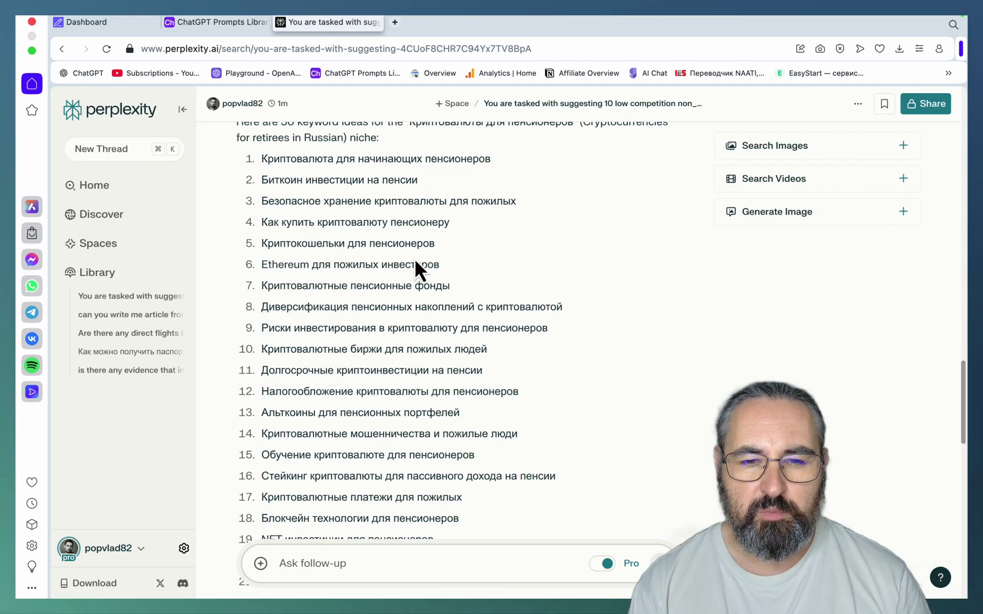
pyautogui.scroll(-15, 507, 314)
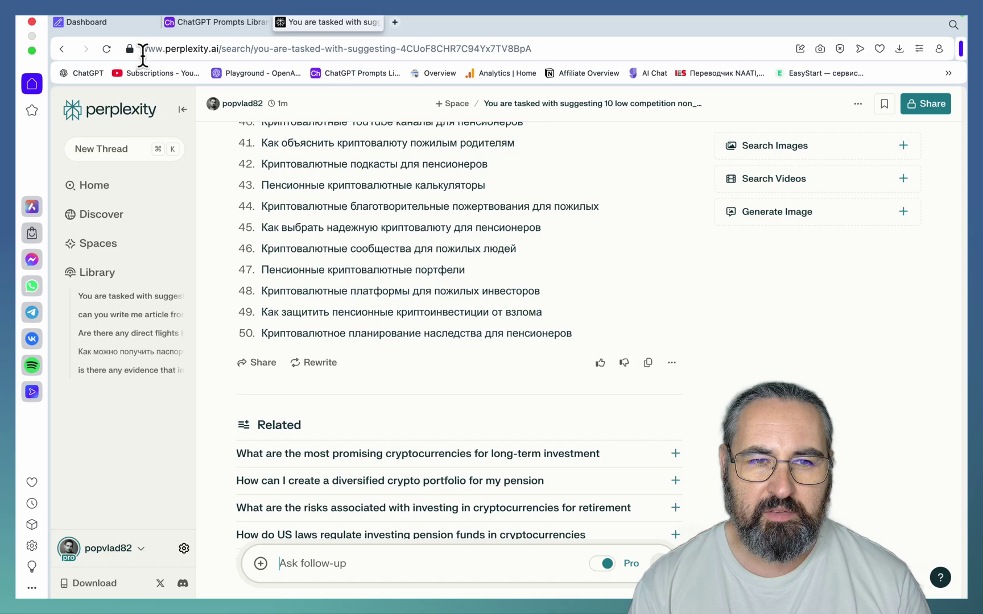
pyautogui.click(121, 20)
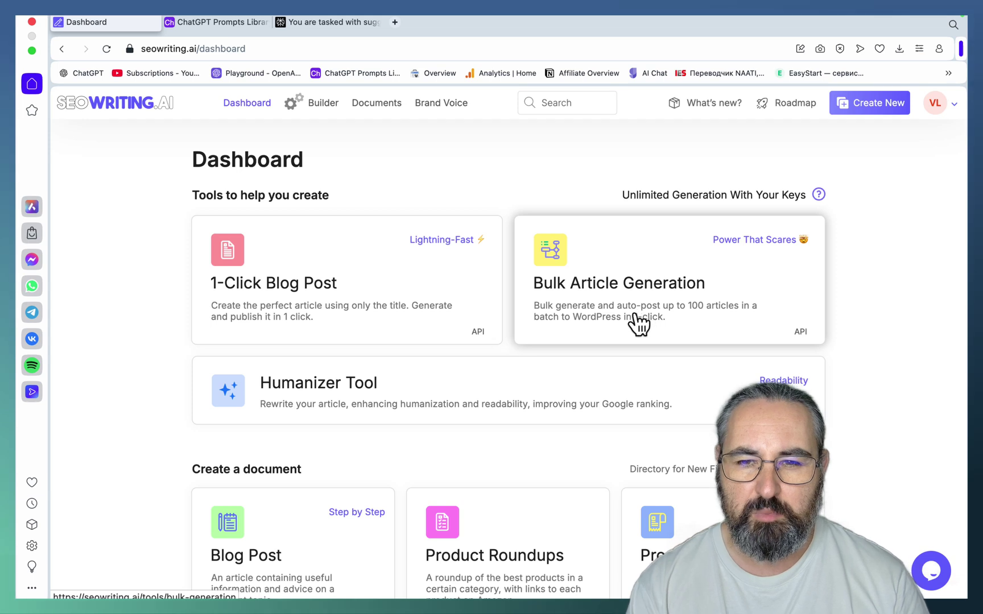
# Step: Start a new 1-Click Blog Post with main keyword 'Does Agility Writer Pass AI Detection' and copy it
pyautogui.click(341, 261)
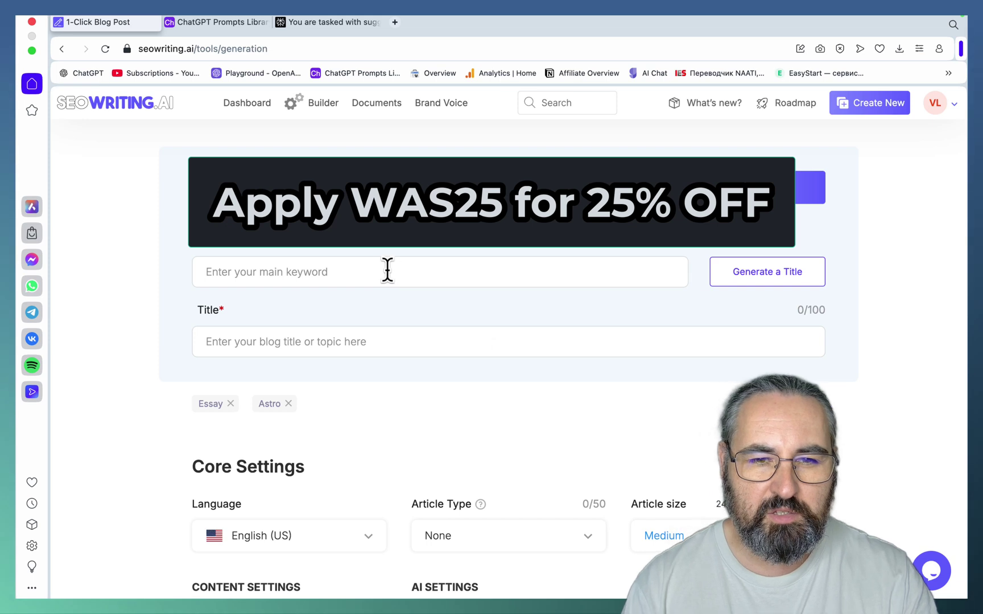
pyautogui.click(358, 273)
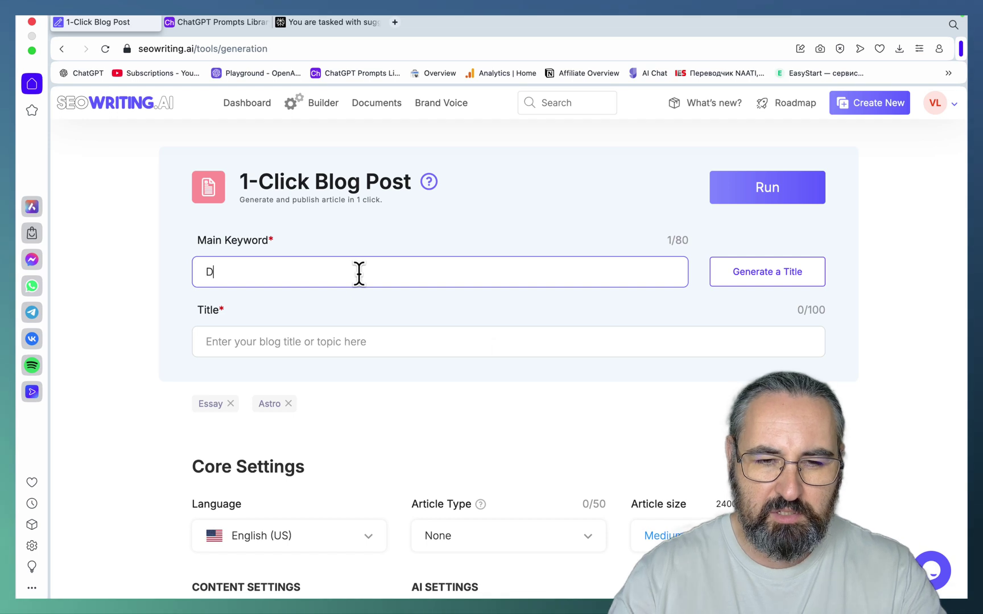
pyautogui.write('oes Agili')
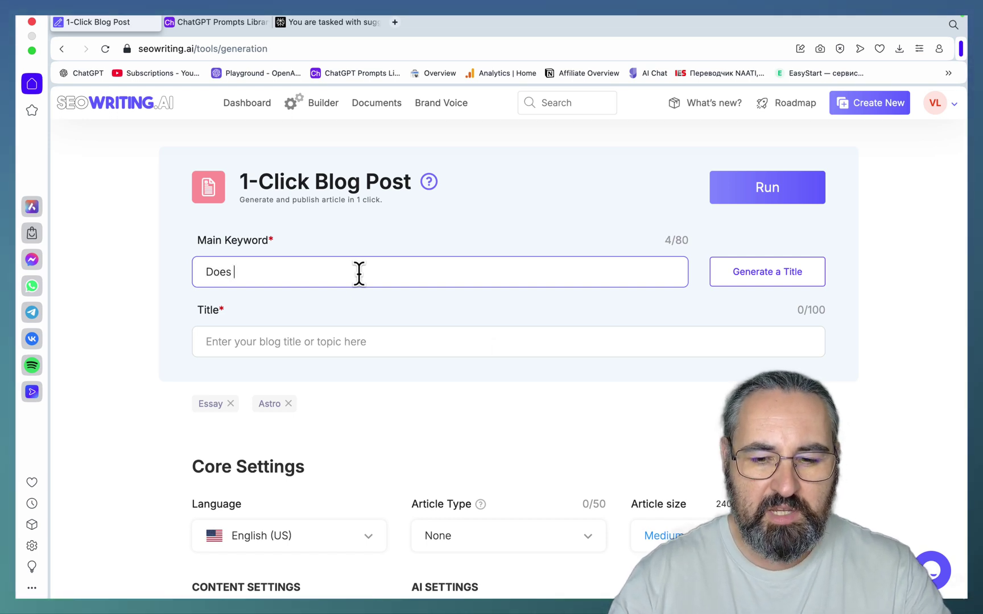
pyautogui.write('ty Writer Pass AI')
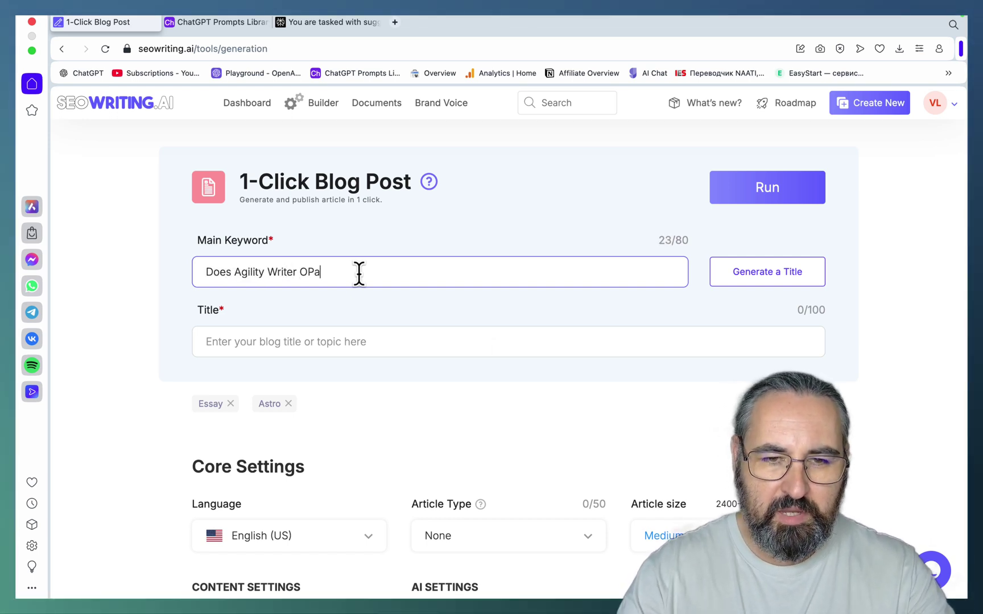
pyautogui.write(' Detection')
pyautogui.moveTo(393, 273); pyautogui.dragTo(210, 263)
pyautogui.press('super+c')
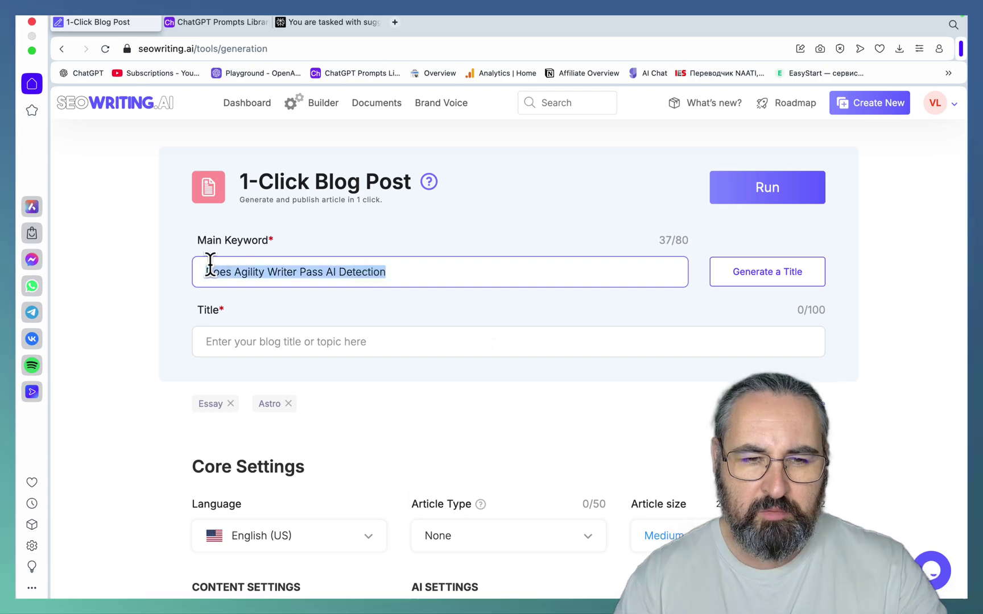
pyautogui.click(277, 342)
# Step: Search Google for the copied keyword and open the top Agility Writer video on YouTube
pyautogui.press('super+t')
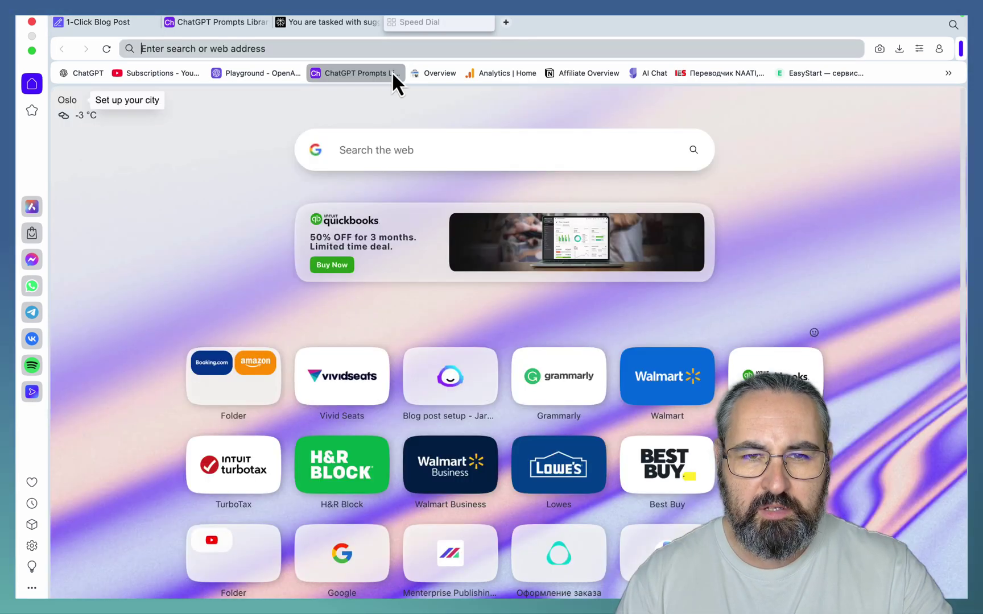
pyautogui.press('super+v')
pyautogui.press('Return')
pyautogui.scroll(-5, 487, 313)
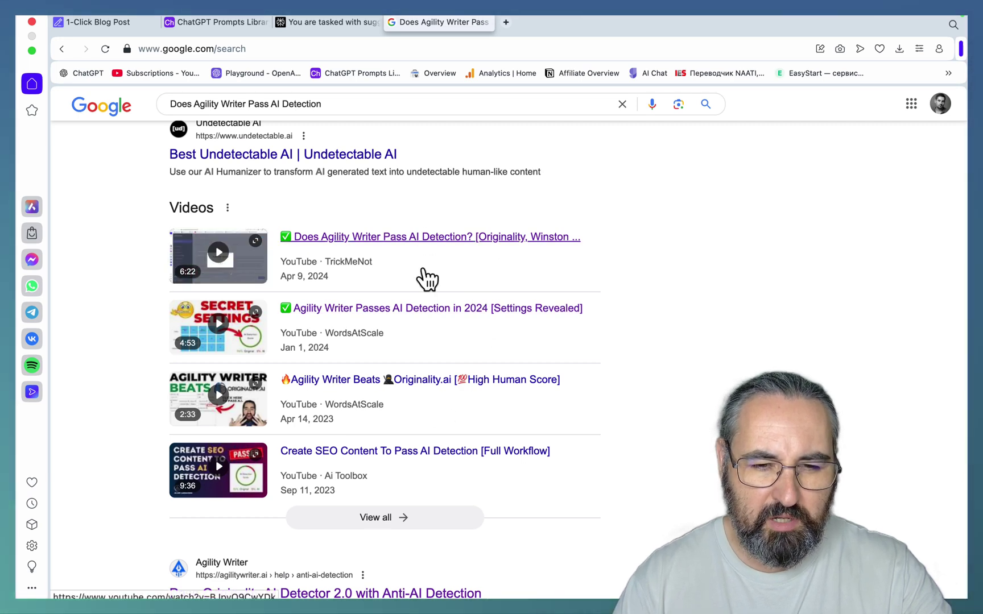
pyautogui.click(351, 238)
pyautogui.scroll(3, 768, 242)
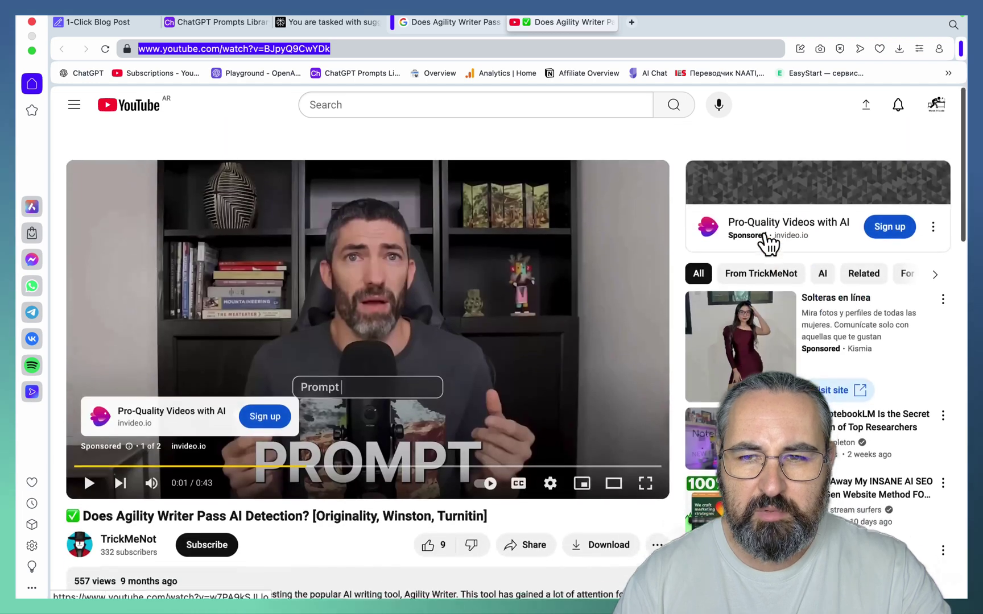
pyautogui.scroll(-1, 493, 156)
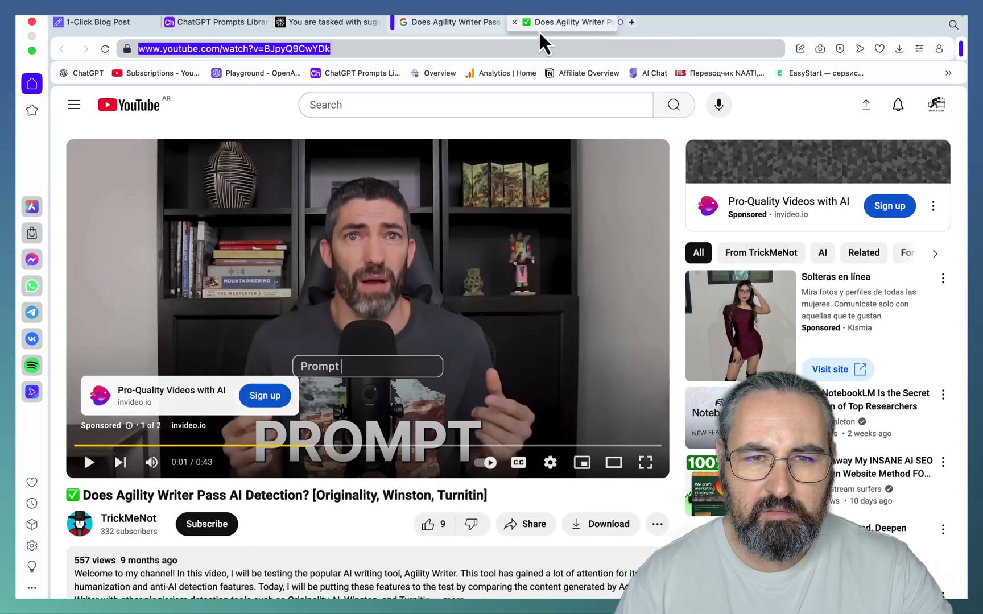
# Step: Ask Voxscript to summarize the video link, focusing on data, case studies and statistics
pyautogui.click(216, 21)
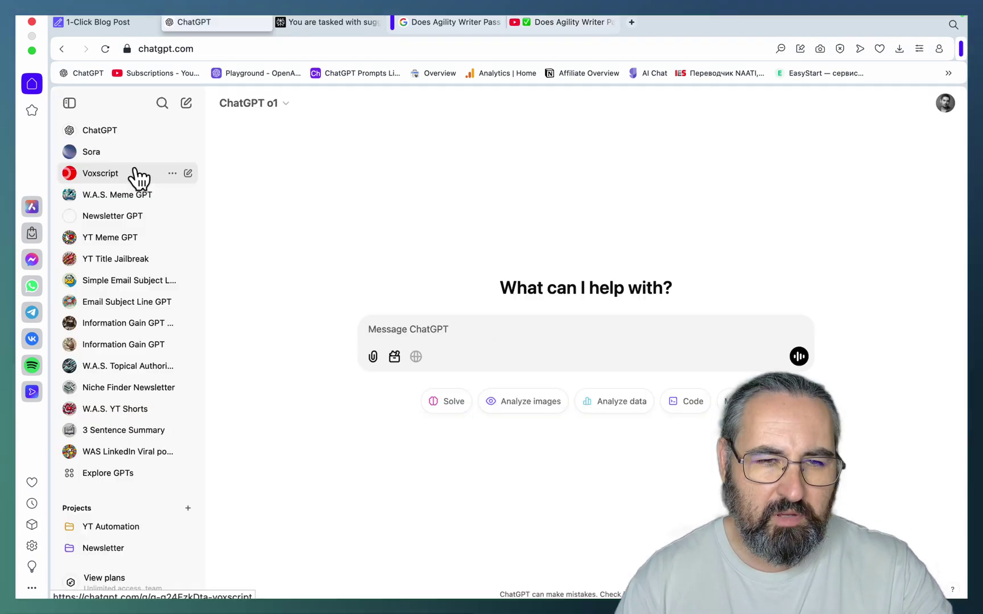
pyautogui.click(98, 182)
pyautogui.click(115, 22)
pyautogui.scroll(-8, 424, 278)
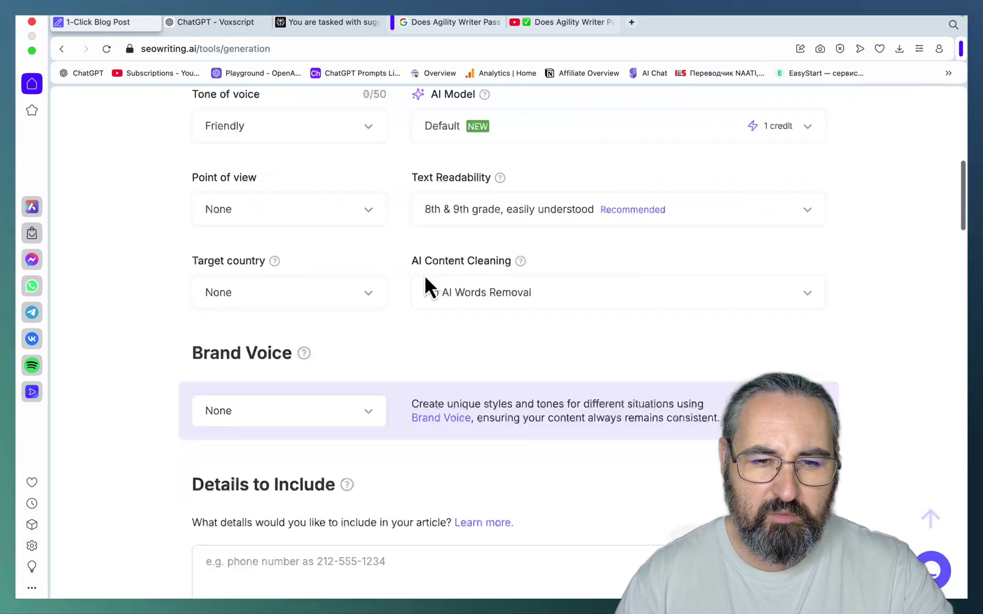
pyautogui.scroll(-4, 425, 282)
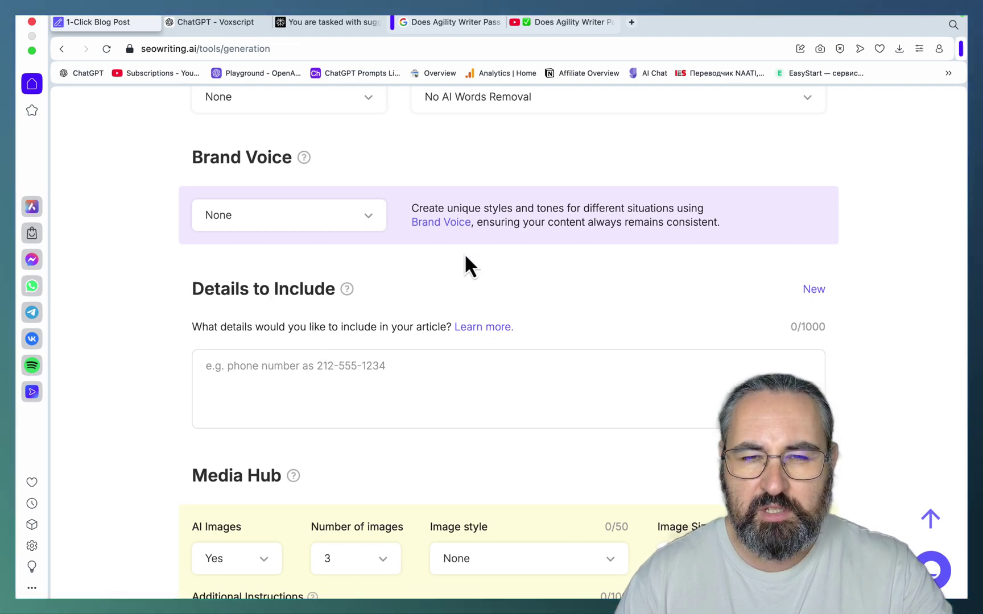
pyautogui.click(565, 24)
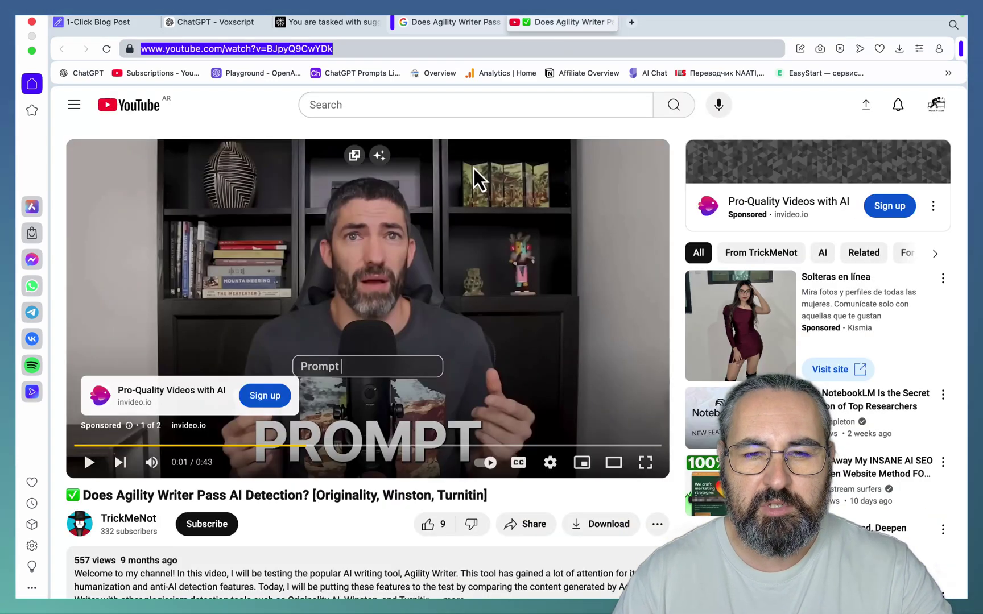
pyautogui.press('super+2')
pyautogui.write('summarize this vi')
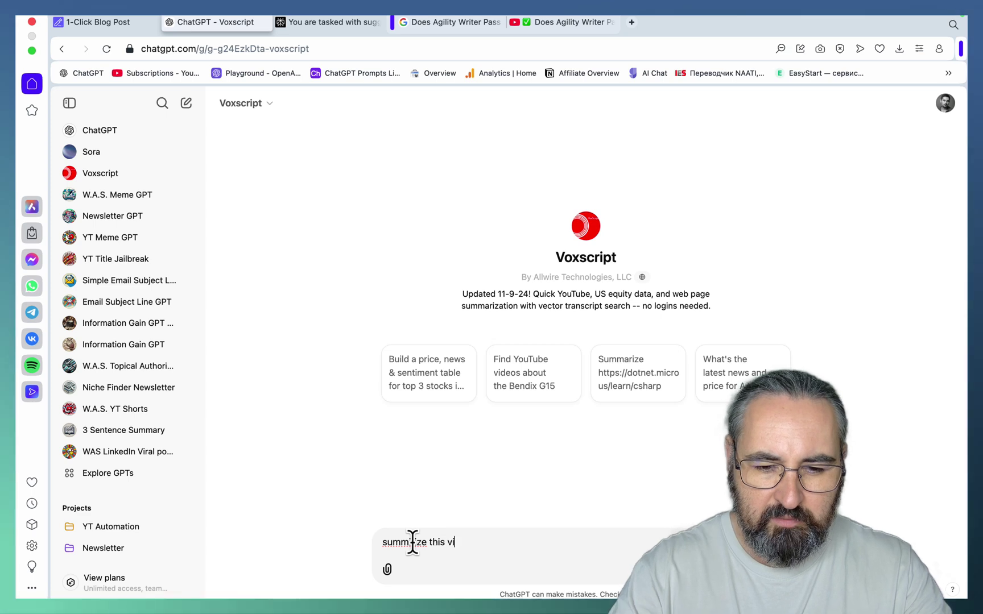
pyautogui.write('deo:')
pyautogui.press('super+v')
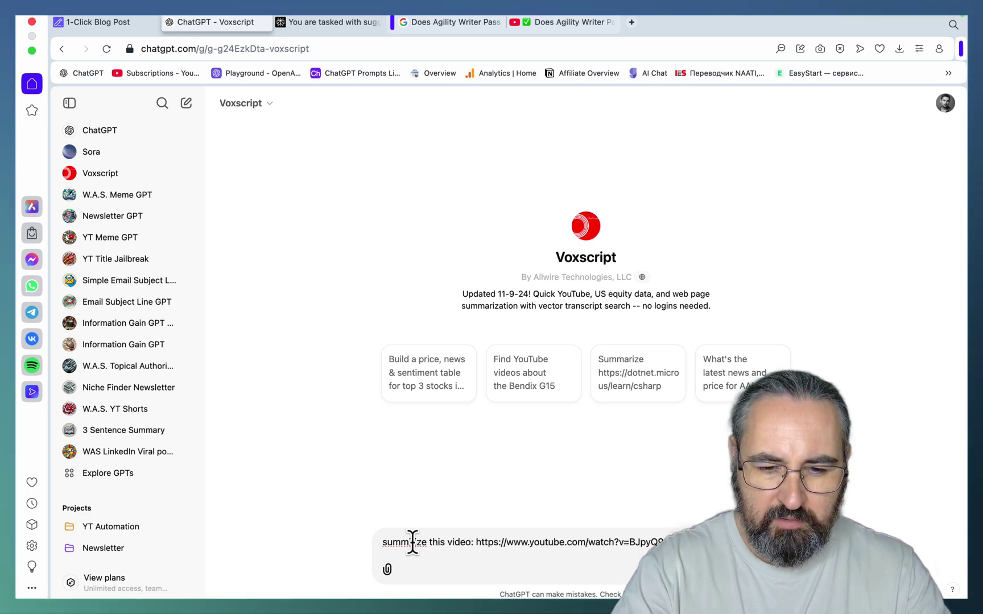
pyautogui.write('less w')
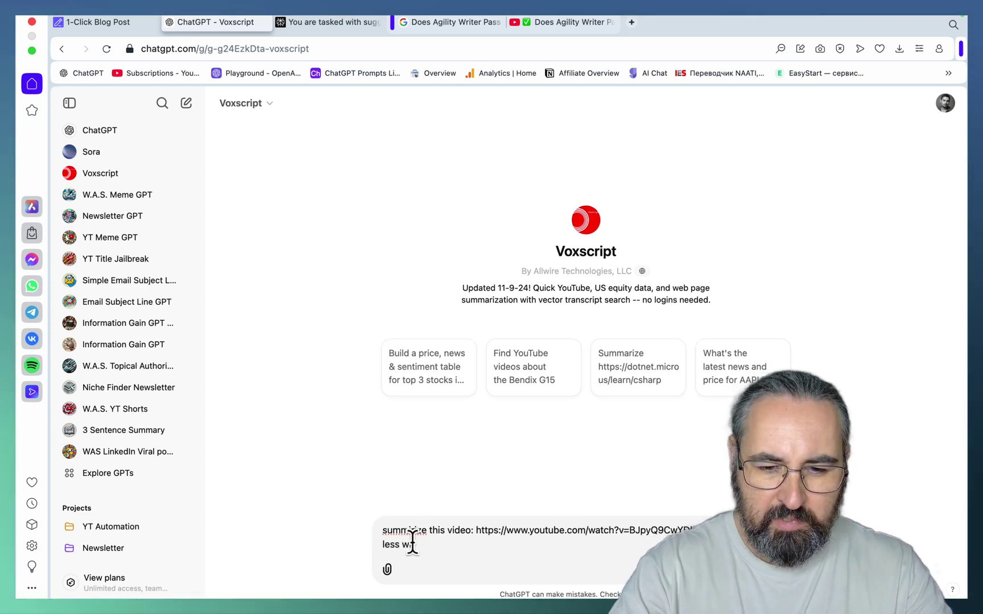
pyautogui.write('ith a focus ')
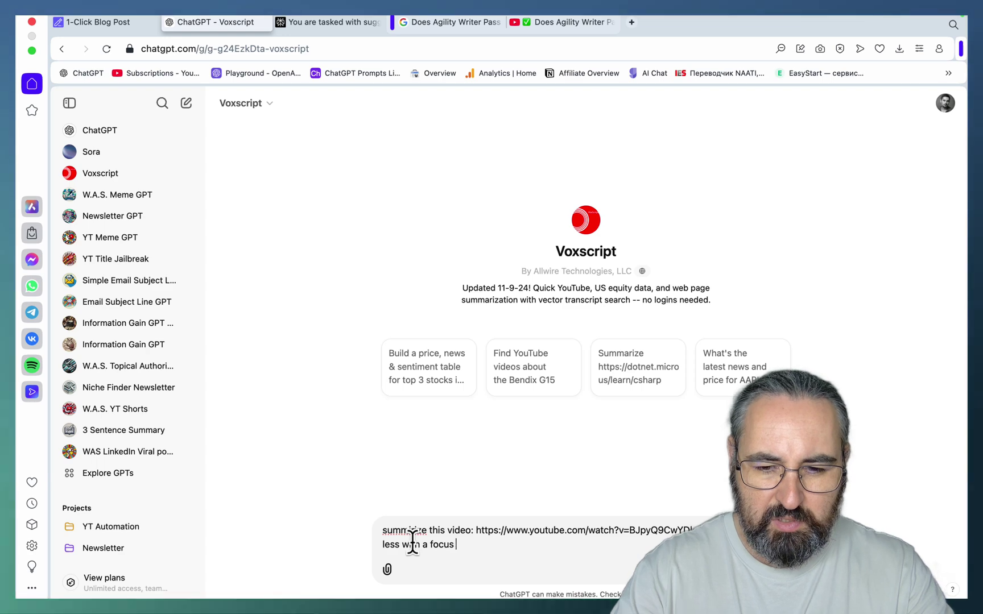
pyautogui.write('on data, case studies and stat')
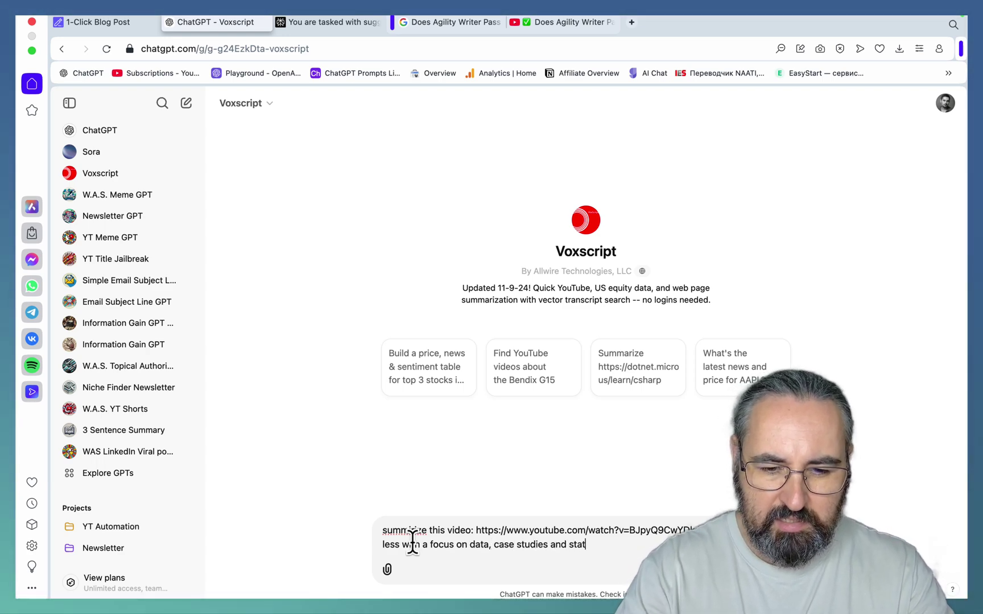
pyautogui.write('ist')
pyautogui.write('ics')
pyautogui.press('Return')
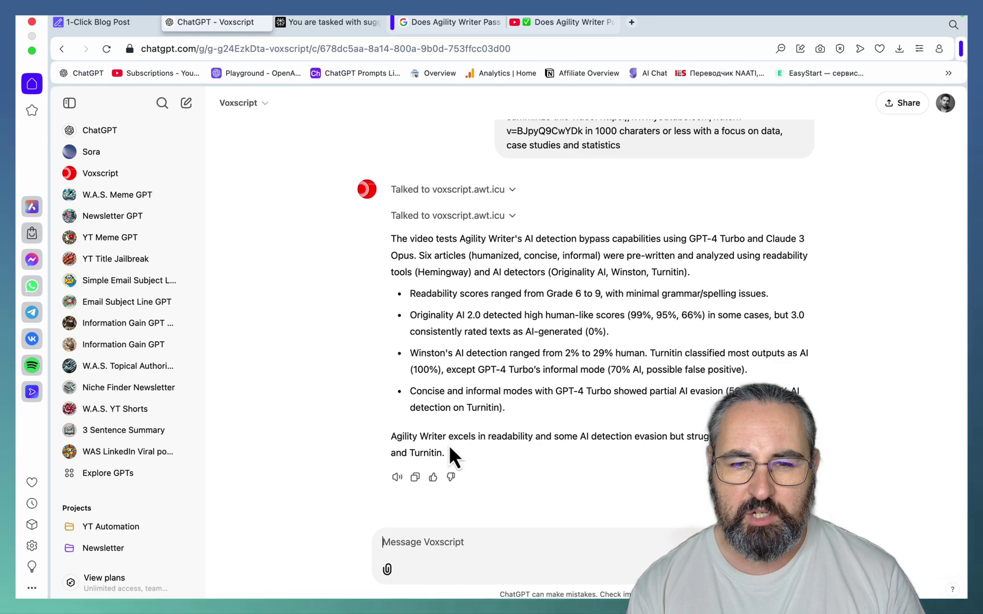
# Step: Have the summary rewritten as a case study and copy the reply
pyautogui.moveTo(451, 452); pyautogui.dragTo(419, 242)
pyautogui.click(418, 545)
pyautogui.write('r-e')
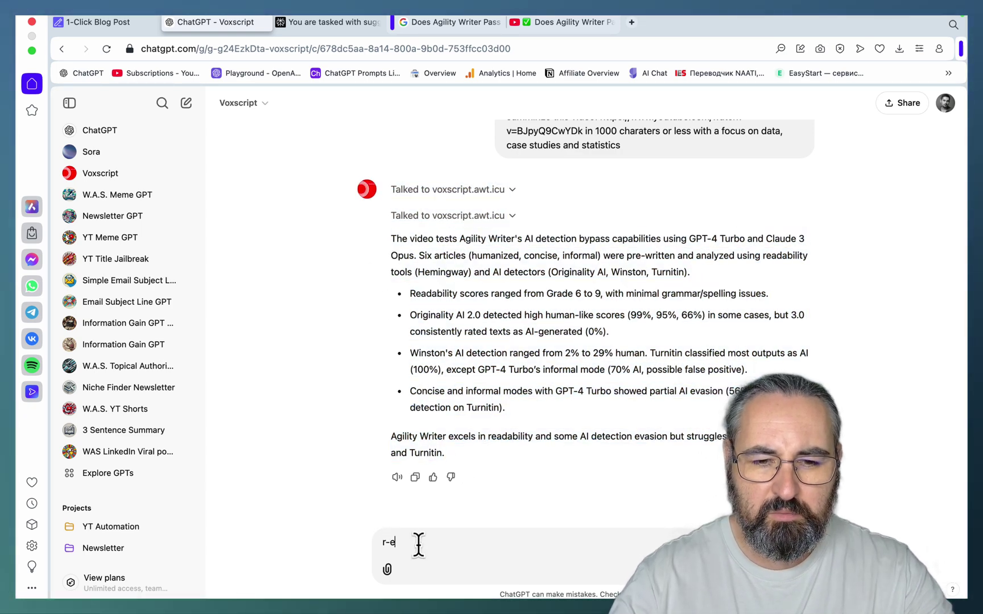
pyautogui.press('BackSpace')
pyautogui.press('BackSpace')
pyautogui.press('BackSpace')
pyautogui.write('re-')
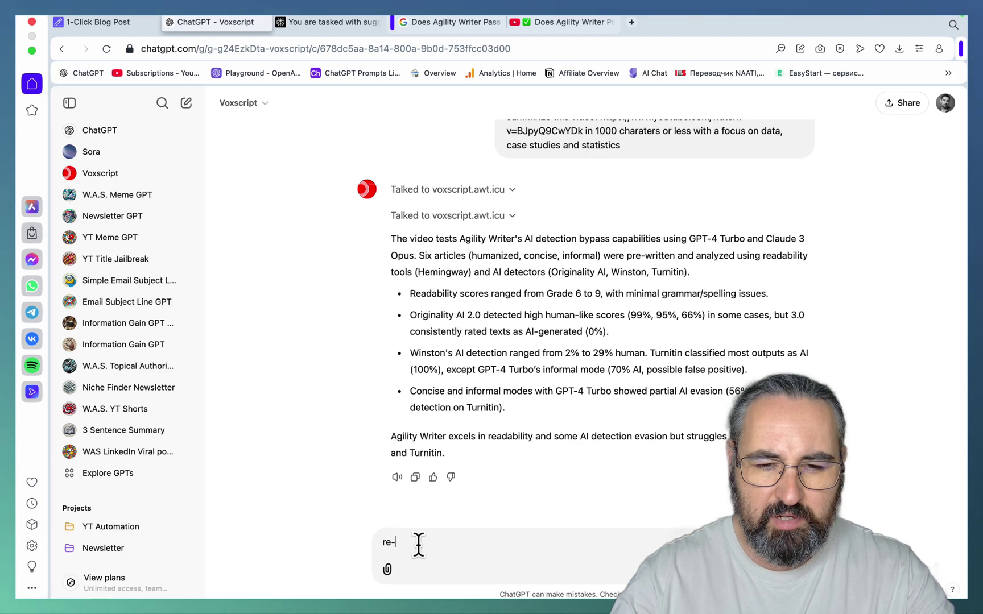
pyautogui.write('write in s a case st')
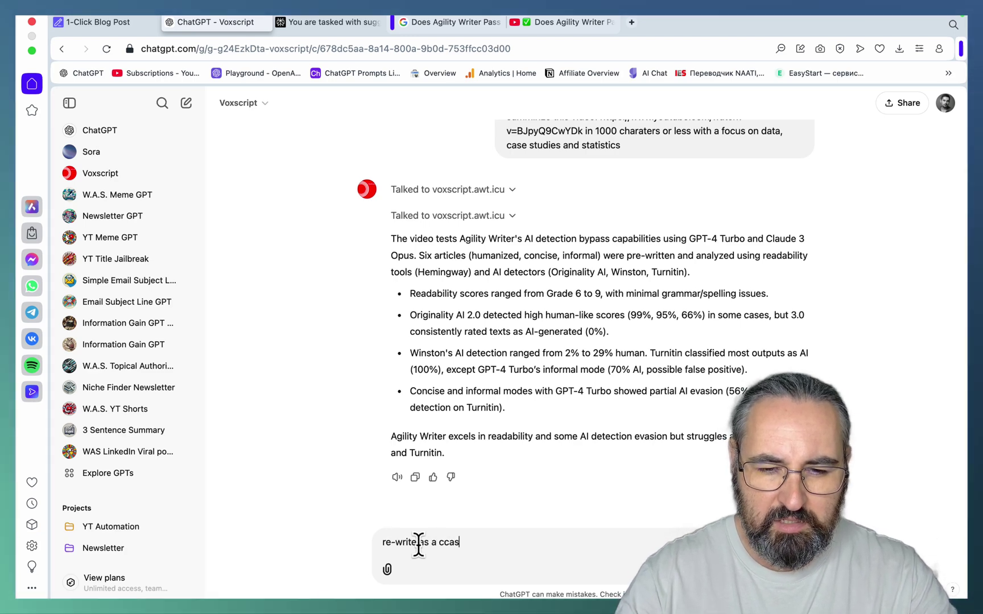
pyautogui.write('udy')
pyautogui.press('Return')
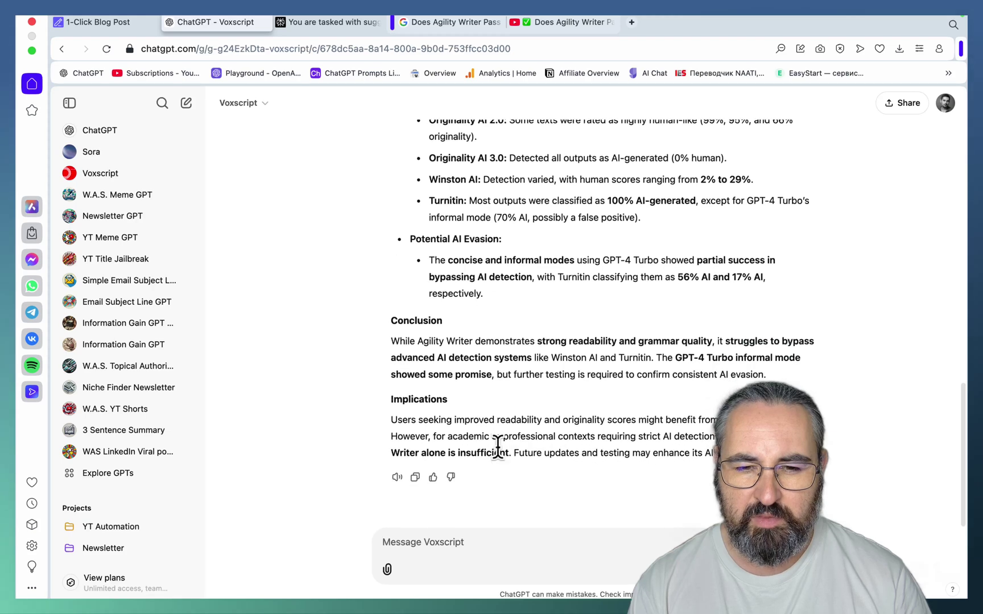
pyautogui.click(415, 477)
# Step: Get a 1000-character version of the case study and paste it into Details to Include
pyautogui.hotkey('ctrl', 'shift', 'Tab')
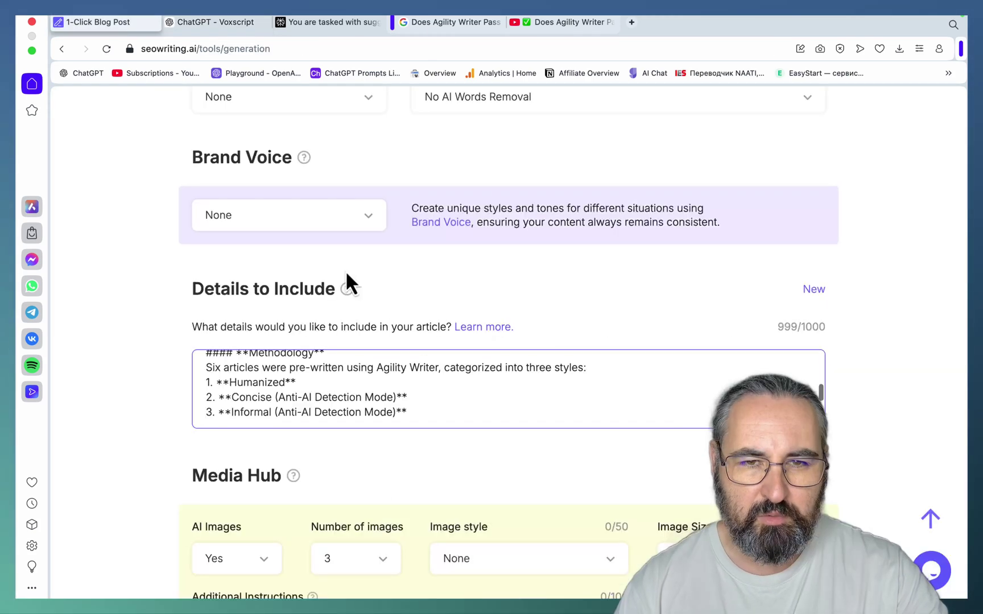
pyautogui.hotkey('ctrl', 'Tab')
pyautogui.click(467, 541)
pyautogui.write('shorteen thew aabove to ')
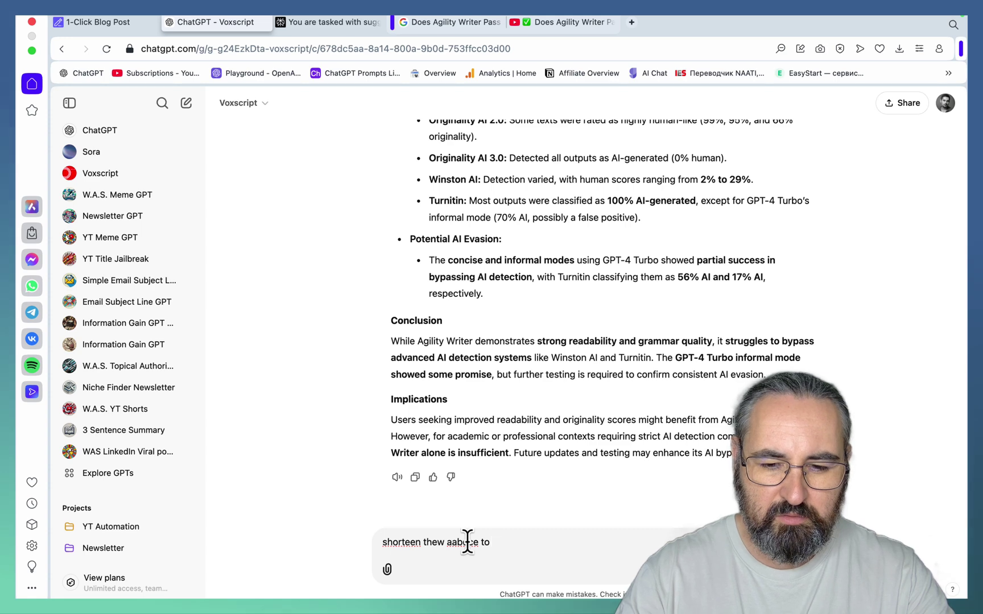
pyautogui.write('fit 1000 chg')
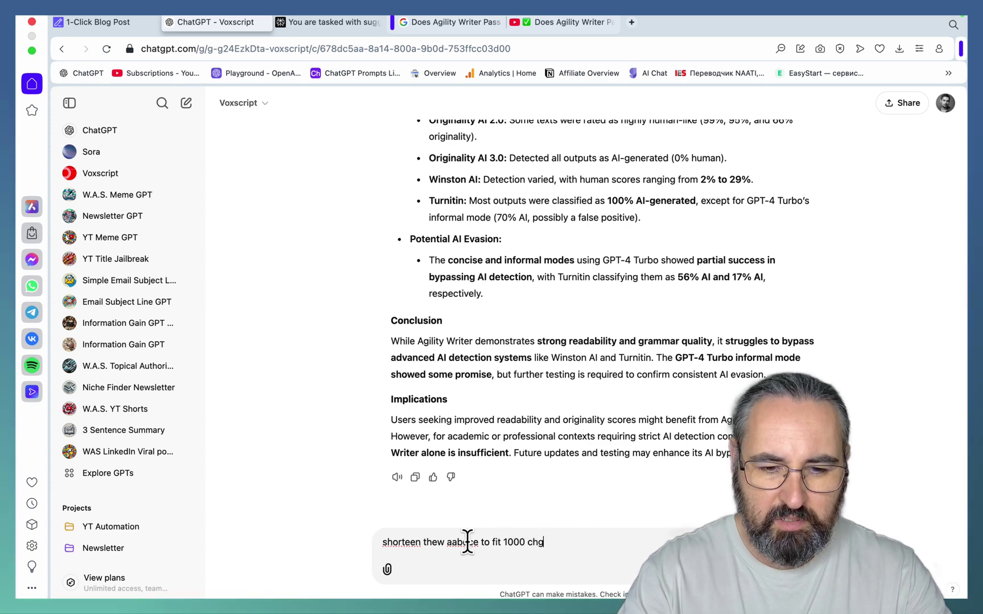
pyautogui.write('arat')
pyautogui.press('Return')
pyautogui.click(417, 478)
pyautogui.click(97, 21)
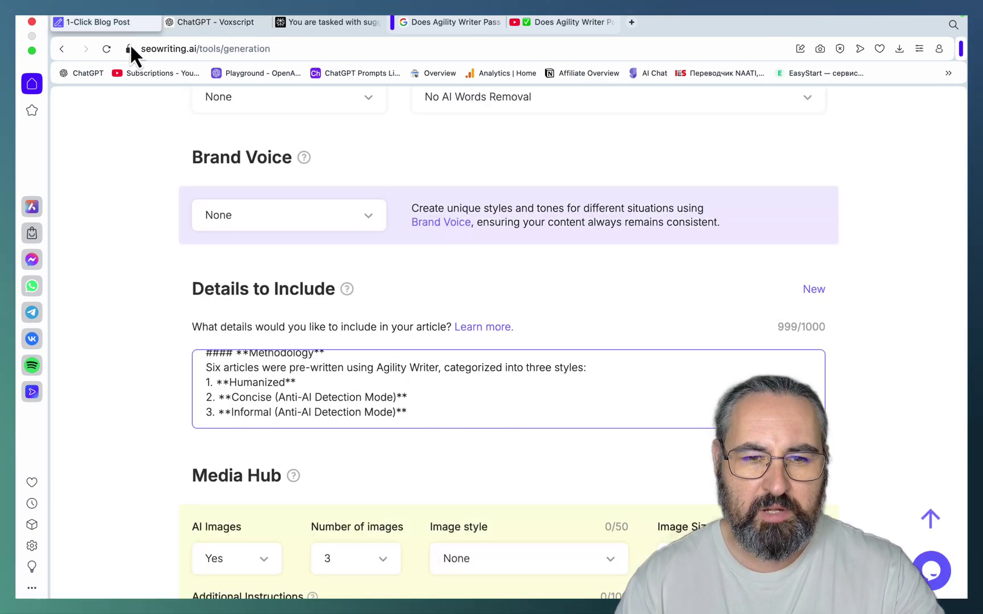
pyautogui.press('super+a')
pyautogui.press('super+v')
# Step: Set the AI model to Claude 3.5 Sonnet and the article type to Case study
pyautogui.scroll(-3, 345, 330)
pyautogui.scroll(5, 345, 330)
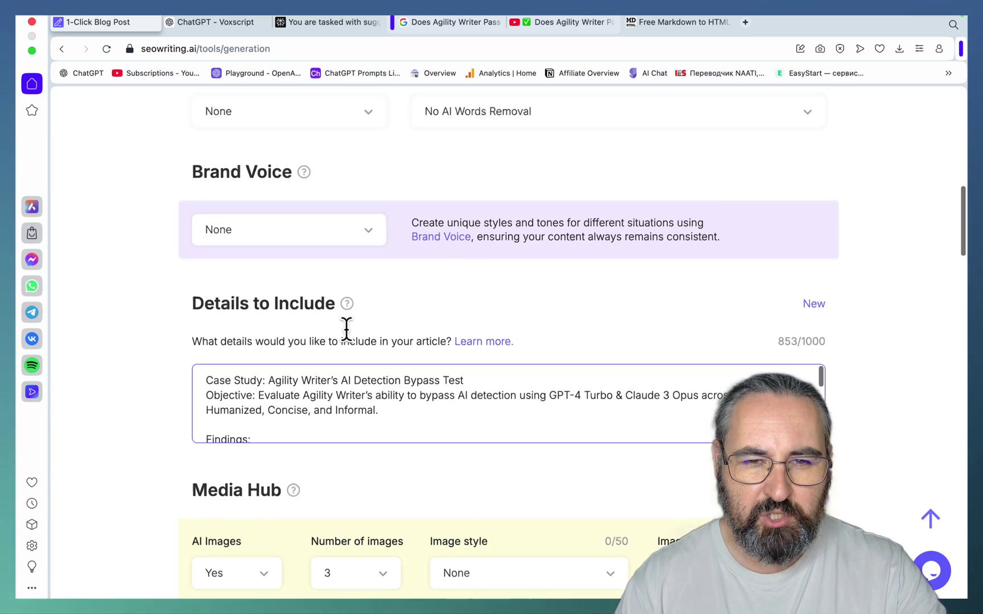
pyautogui.scroll(2, 346, 330)
pyautogui.click(527, 312)
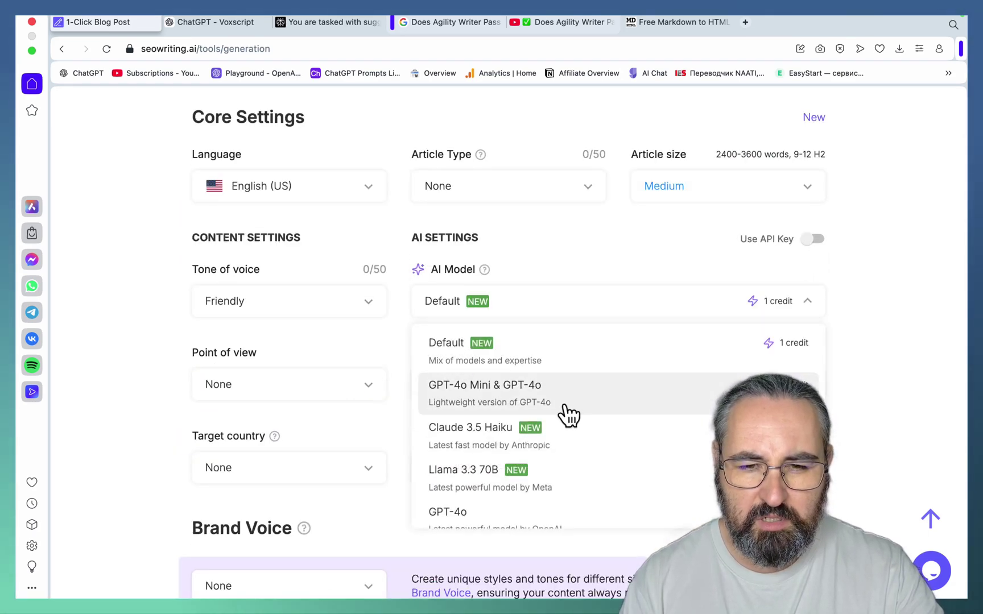
pyautogui.scroll(-1, 567, 414)
pyautogui.scroll(-3, 568, 414)
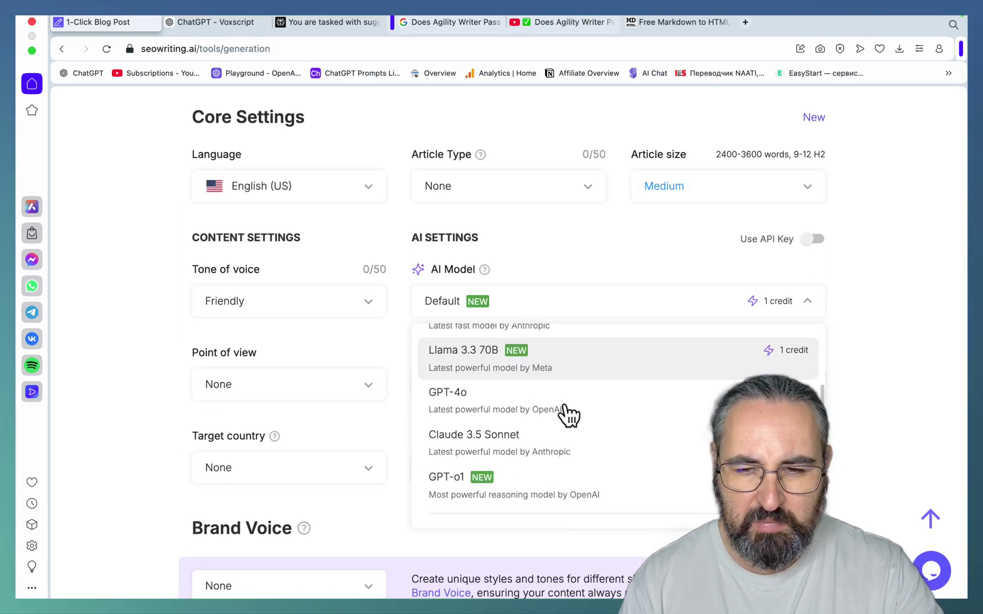
pyautogui.click(488, 444)
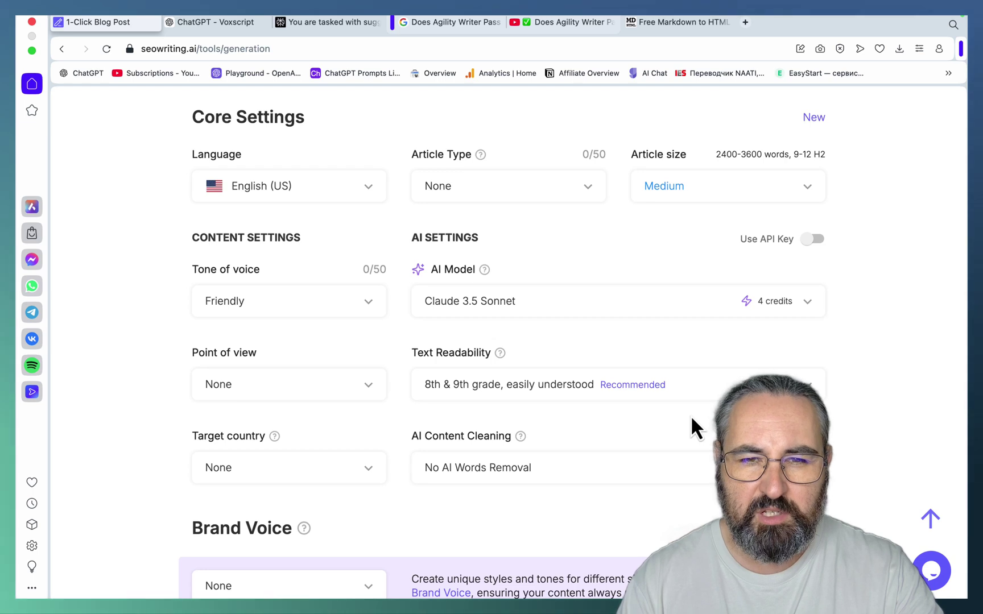
pyautogui.click(584, 198)
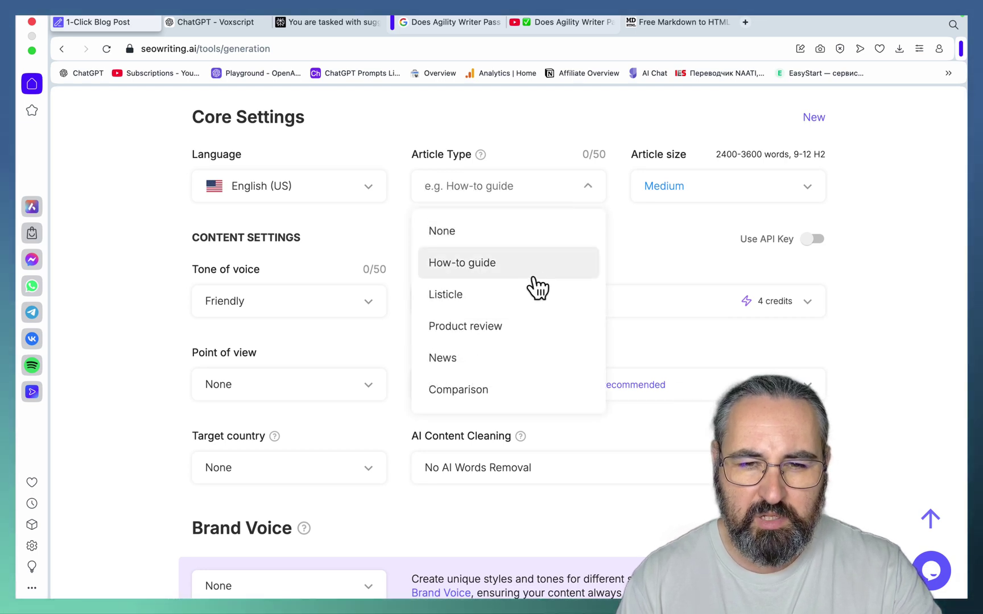
pyautogui.scroll(-2, 518, 301)
pyautogui.click(515, 303)
# Step: Choose first person singular, United States as target country, and no quotes
pyautogui.click(296, 385)
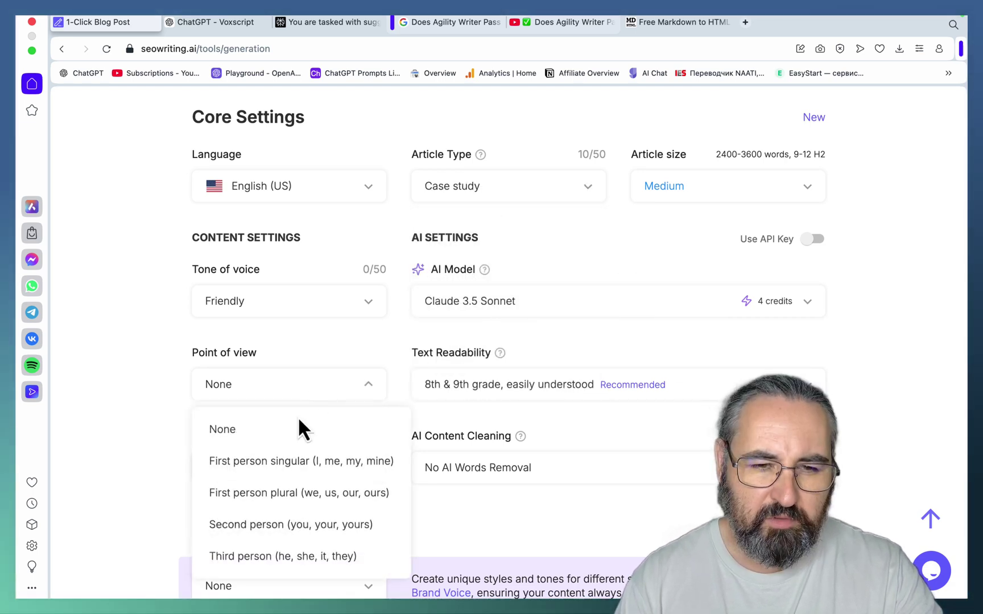
pyautogui.click(285, 472)
pyautogui.click(321, 474)
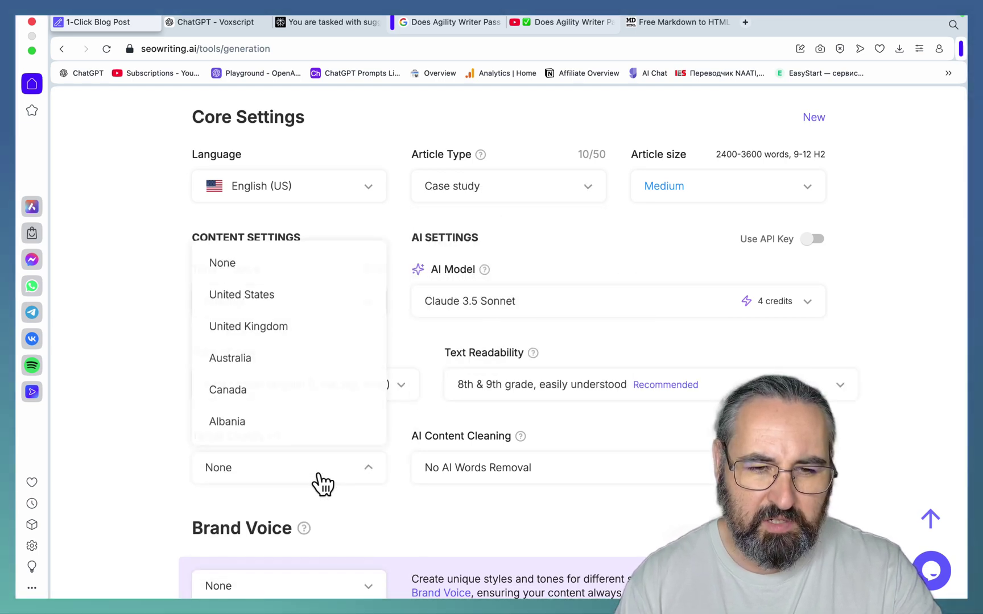
pyautogui.click(249, 302)
pyautogui.scroll(-5, 446, 364)
pyautogui.click(359, 290)
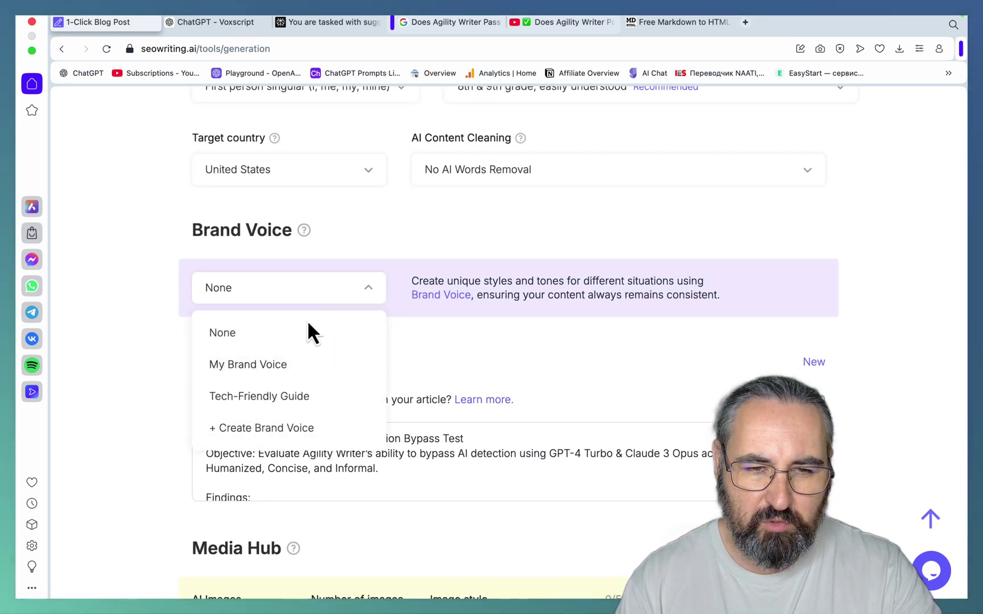
pyautogui.scroll(-15, 307, 333)
pyautogui.click(415, 459)
pyautogui.click(425, 506)
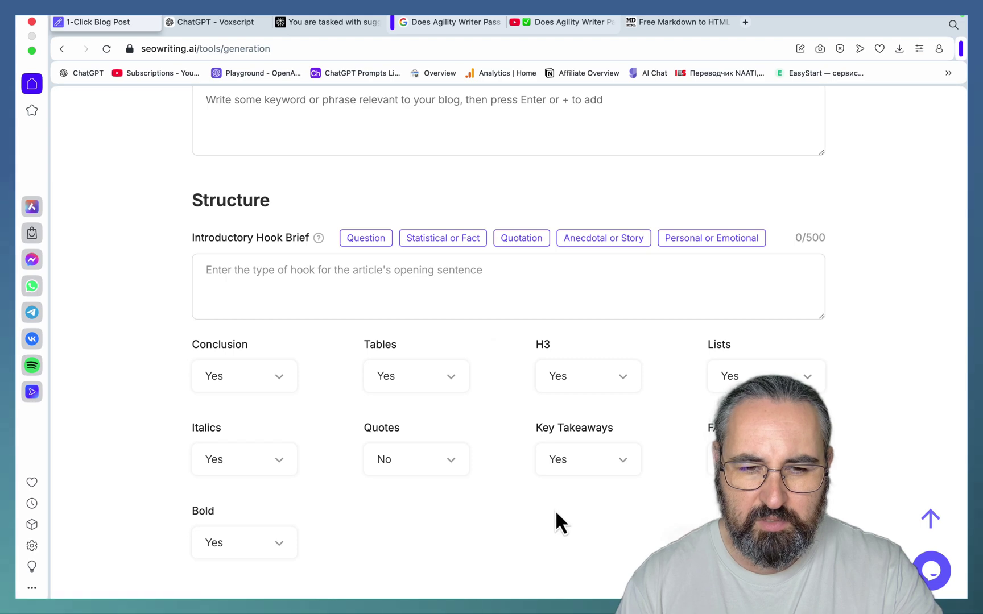
pyautogui.scroll(-10, 556, 510)
pyautogui.scroll(-3, 739, 501)
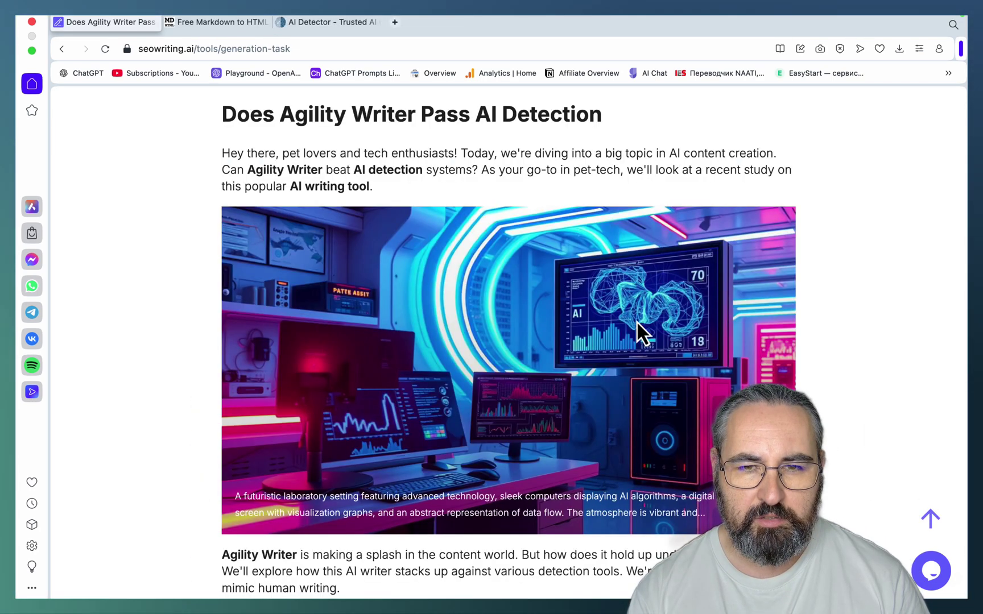
# Step: Scroll through the generated 'Does Agility Writer Pass AI Detection' article
pyautogui.scroll(-5, 637, 323)
pyautogui.scroll(-10, 636, 320)
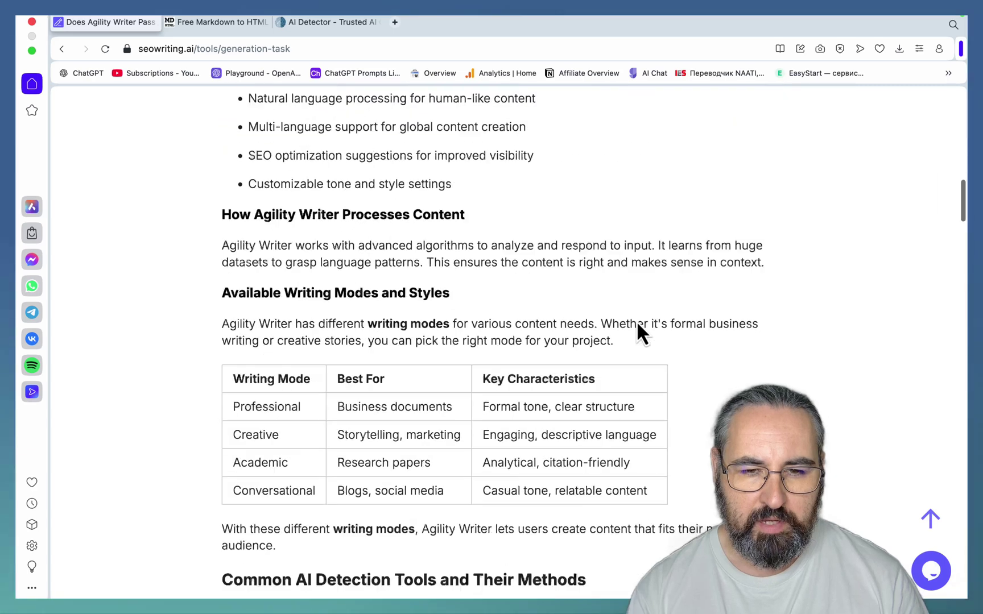
pyautogui.scroll(-10, 636, 321)
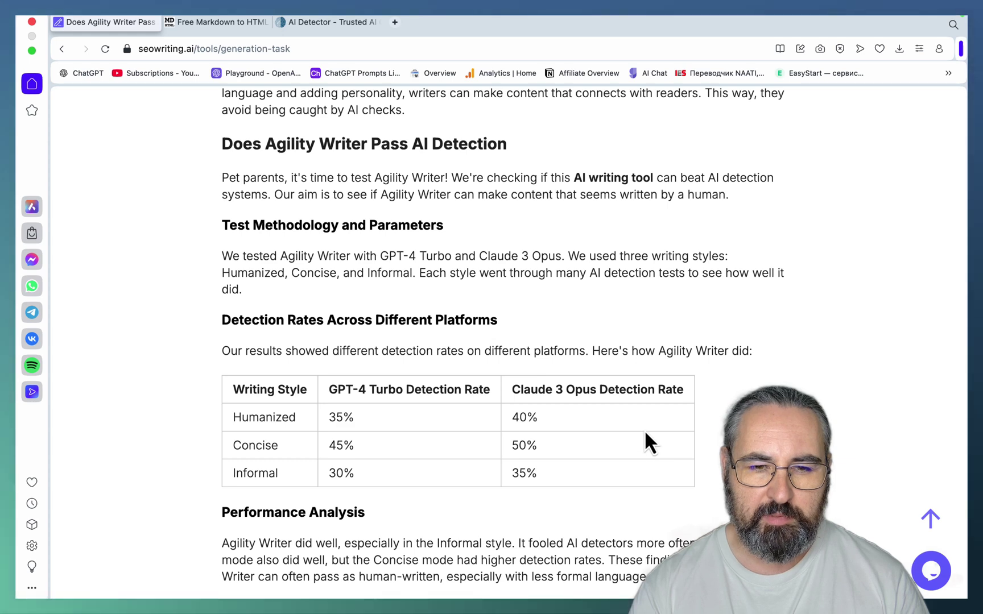
pyautogui.scroll(-15, 645, 441)
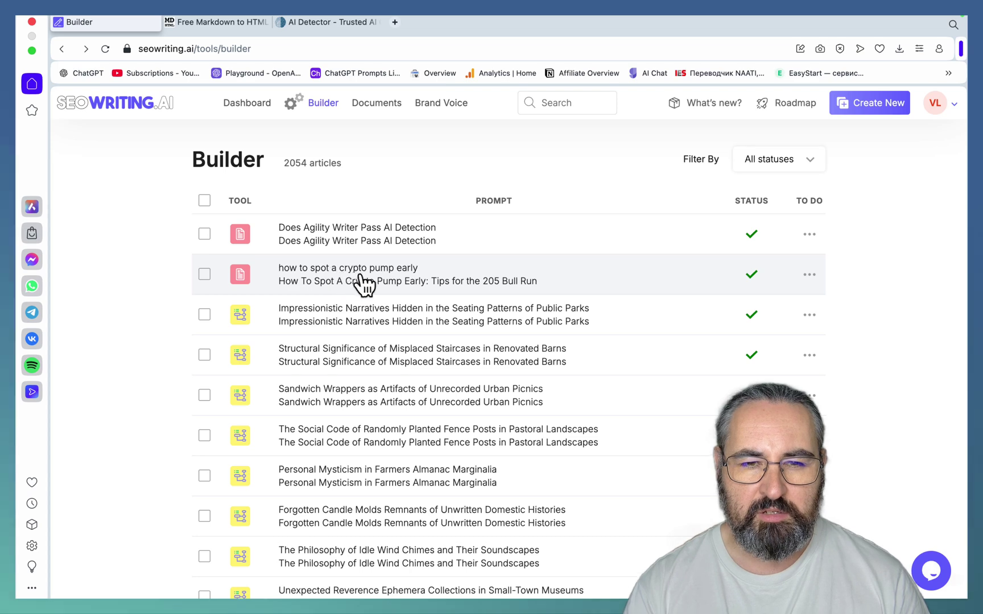
# Step: Enable Syndication on the crypto pump article and review its Twitter, LinkedIn, Facebook, newsletter and Pinterest posts
pyautogui.click(350, 287)
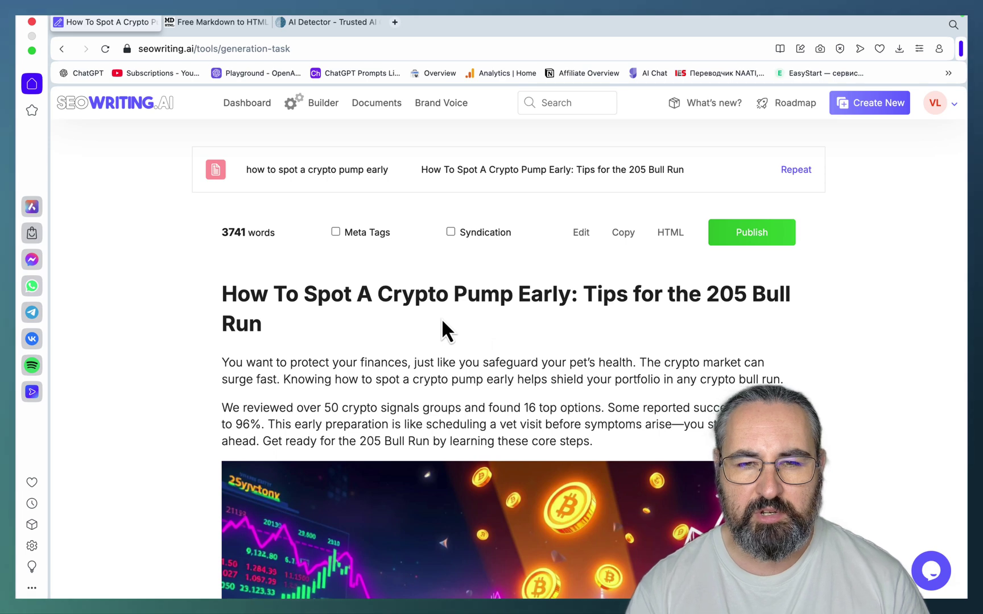
pyautogui.click(450, 232)
pyautogui.scroll(-1, 381, 242)
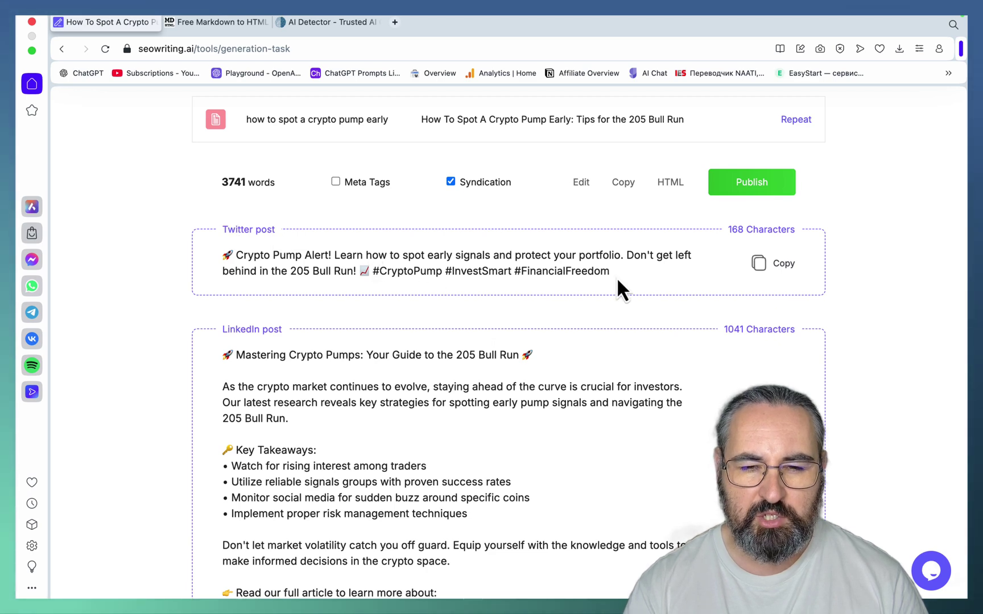
pyautogui.scroll(-3, 654, 273)
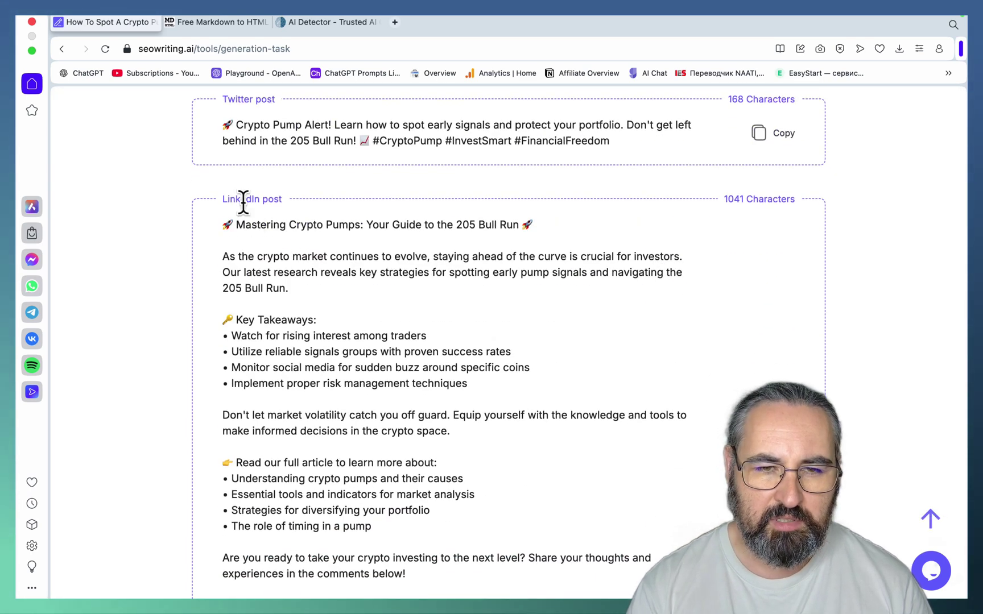
pyautogui.scroll(-20, 494, 235)
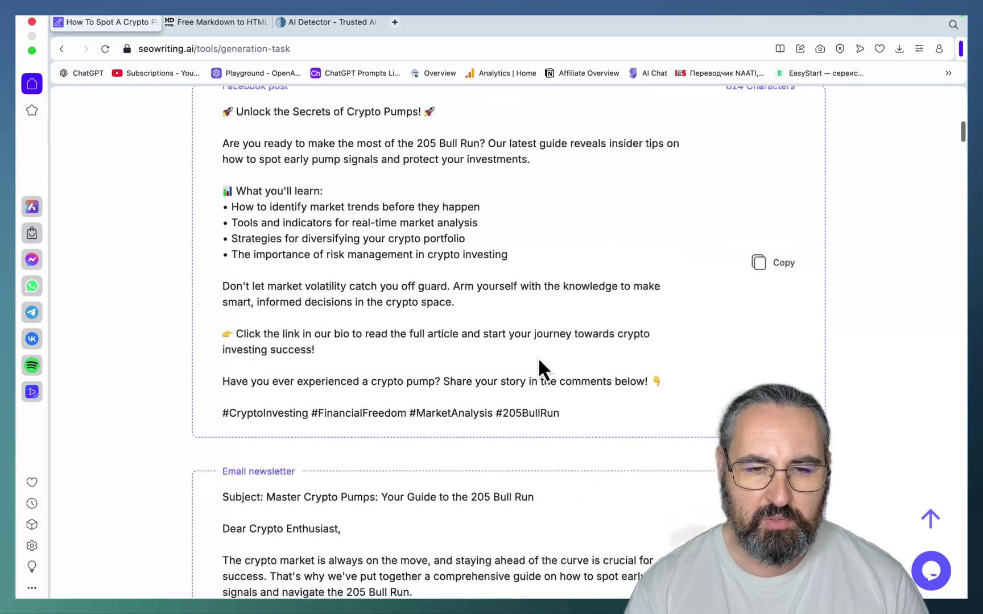
pyautogui.scroll(-3, 577, 362)
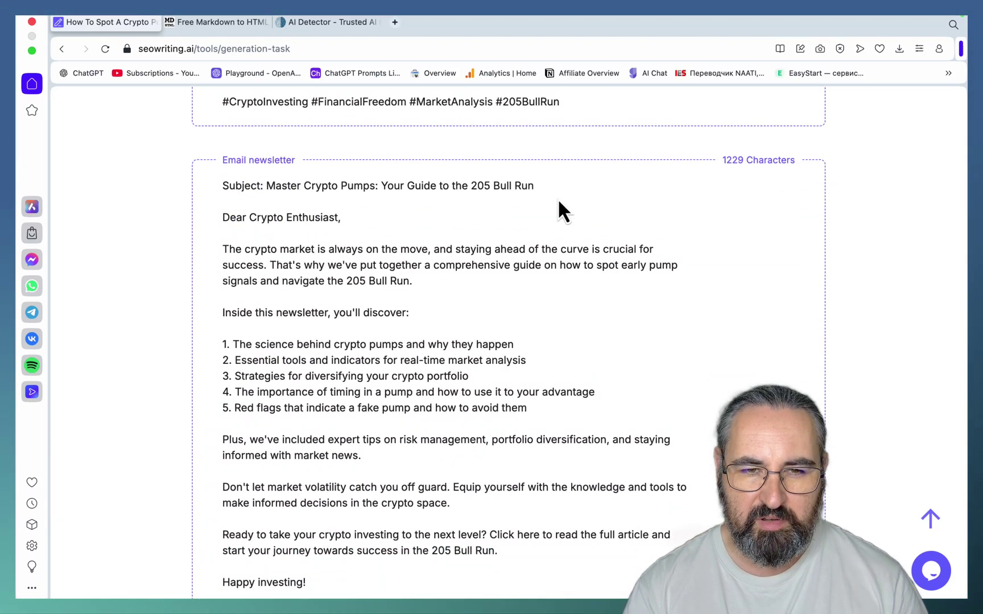
pyautogui.scroll(-10, 285, 211)
pyautogui.scroll(-3, 495, 228)
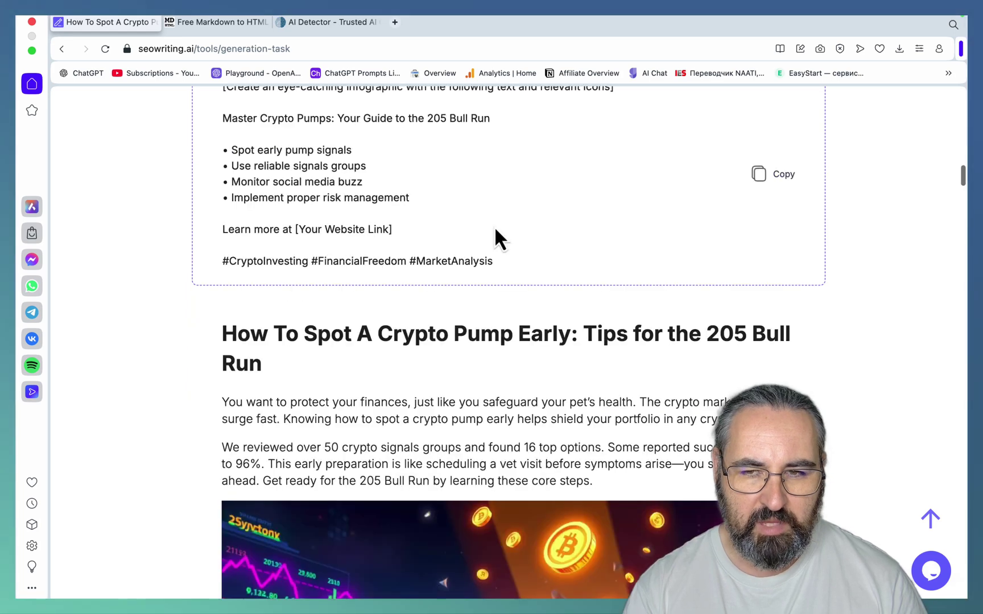
pyautogui.scroll(3, 494, 227)
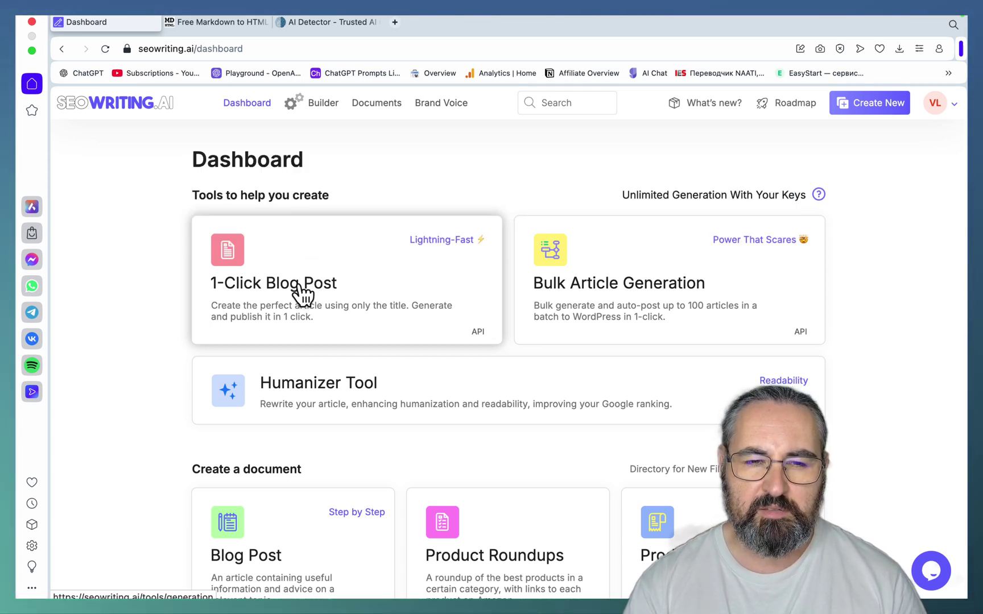
# Step: Enter 'Can dogs eat longan' as the main keyword and reuse it as the title
pyautogui.click(263, 269)
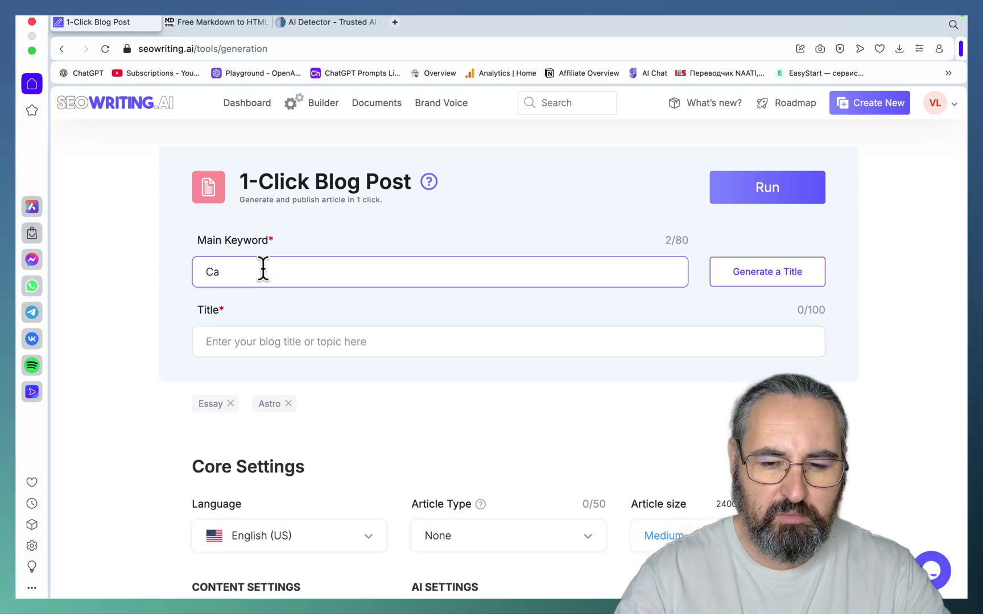
pyautogui.write('Can dogs eat longan')
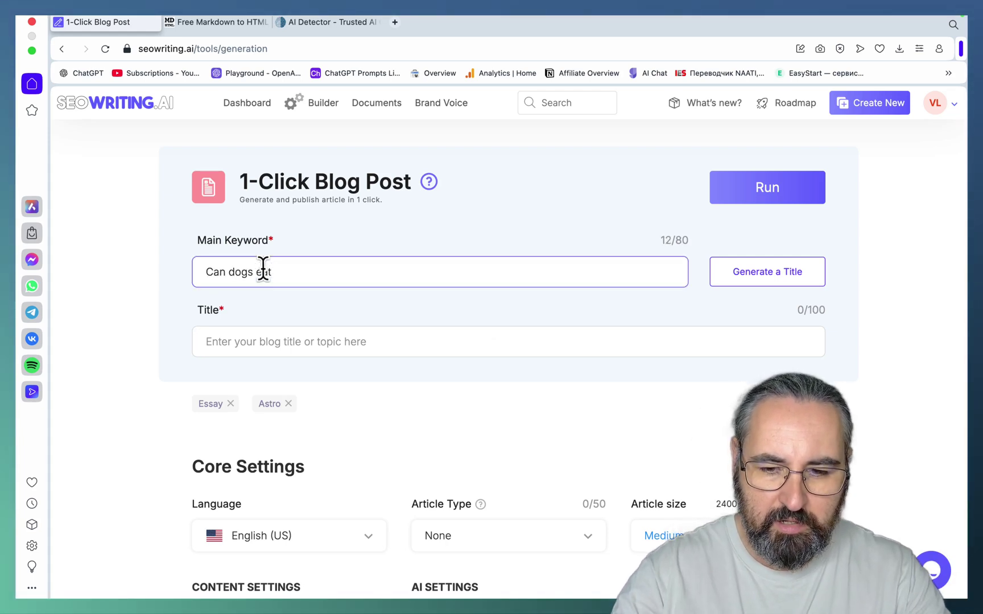
pyautogui.press('super+a')
pyautogui.press('super+c')
pyautogui.click(245, 340)
pyautogui.press('super+v')
# Step: Set the article type to Opinion piece
pyautogui.scroll(-3, 571, 389)
pyautogui.click(695, 369)
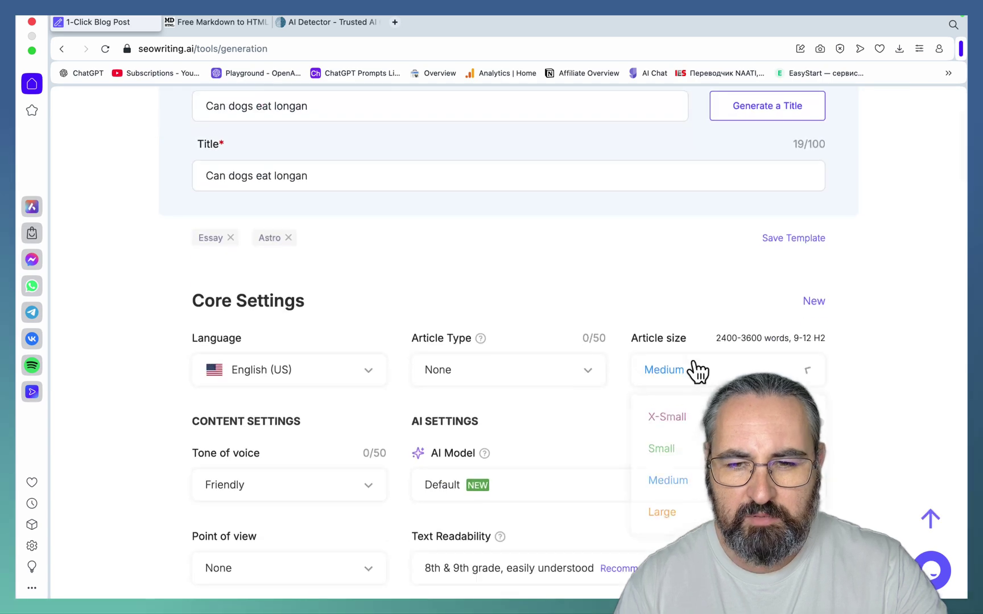
pyautogui.click(633, 276)
pyautogui.scroll(-3, 586, 256)
pyautogui.click(561, 203)
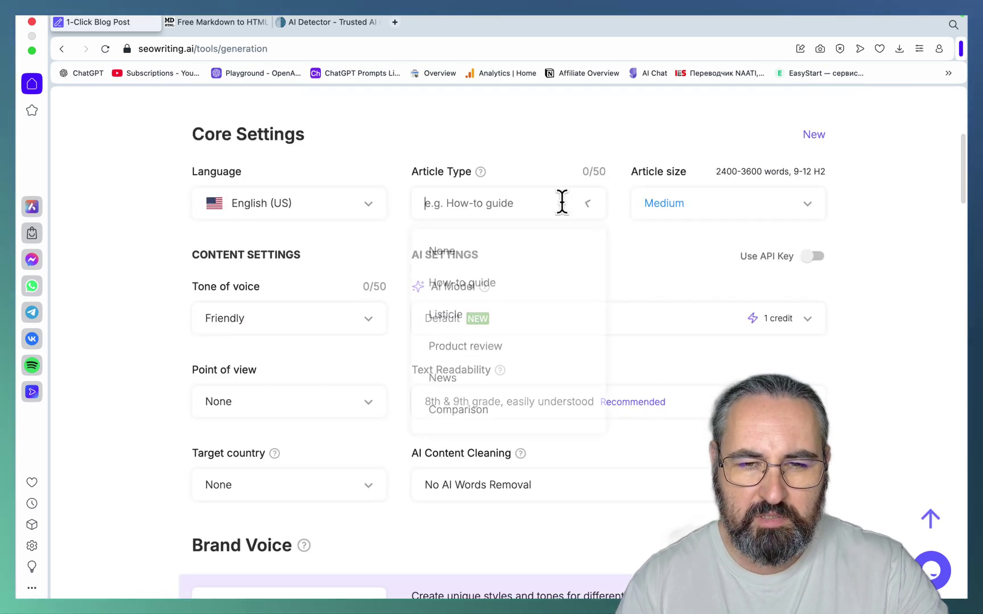
pyautogui.scroll(-3, 548, 312)
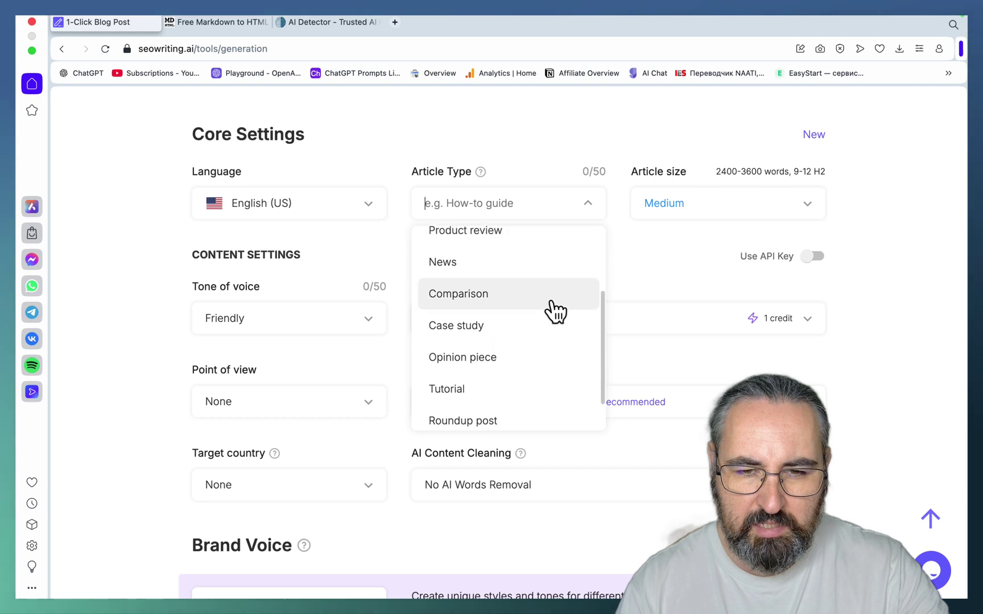
pyautogui.scroll(-2, 555, 310)
pyautogui.click(487, 324)
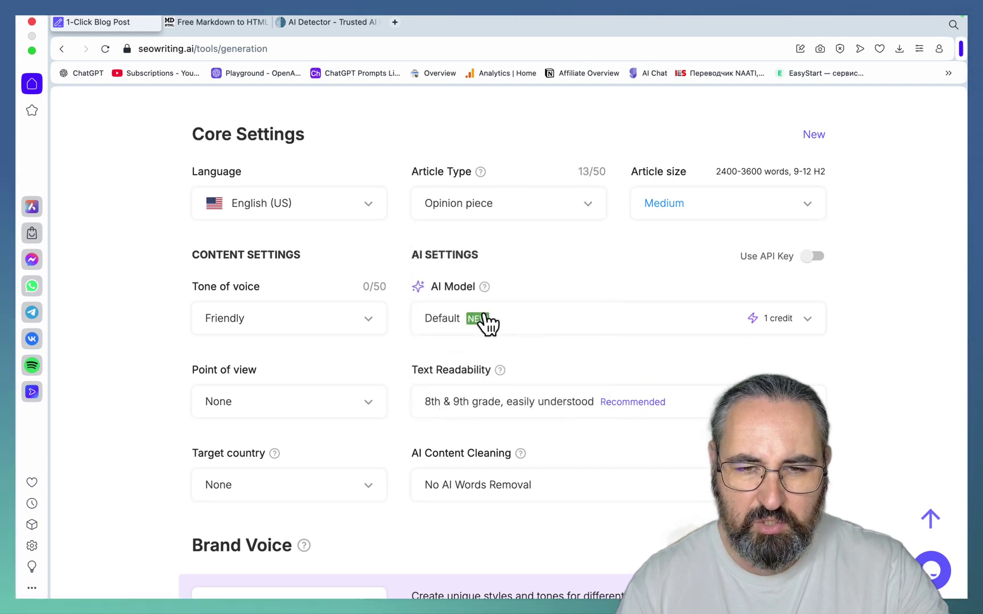
pyautogui.scroll(-3, 491, 230)
pyautogui.click(553, 236)
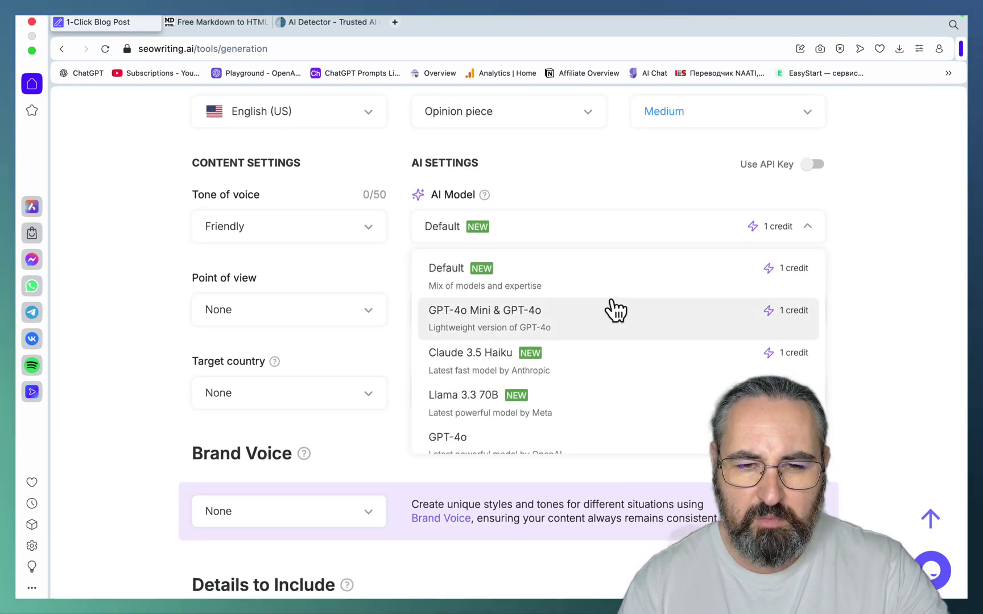
# Step: Choose Claude 3.5 Sonnet as the AI model and Casual as the tone of voice
pyautogui.scroll(-2, 616, 310)
pyautogui.scroll(-1, 615, 310)
pyautogui.rightClick(540, 325)
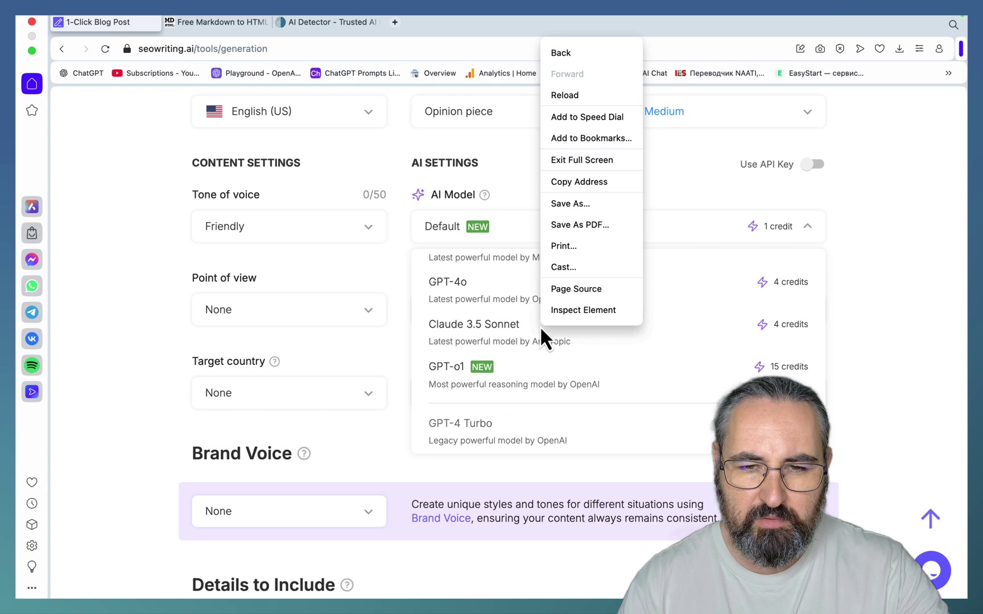
pyautogui.click(515, 350)
pyautogui.click(515, 350)
pyautogui.click(336, 228)
pyautogui.scroll(-2, 338, 317)
pyautogui.click(307, 327)
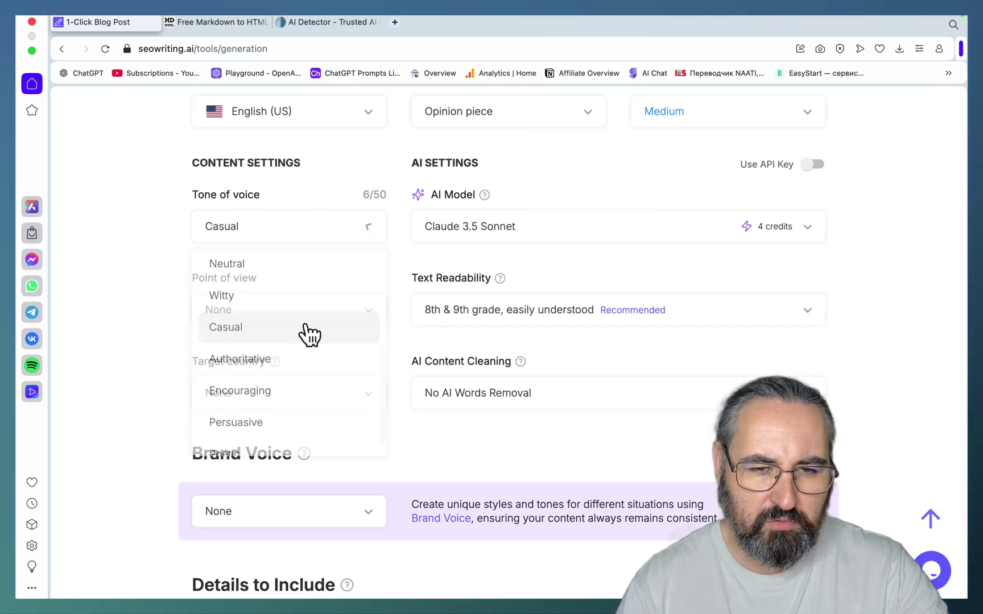
# Step: Set first person singular, United States as target country, and My Brand Voice
pyautogui.click(310, 324)
pyautogui.click(318, 395)
pyautogui.click(309, 392)
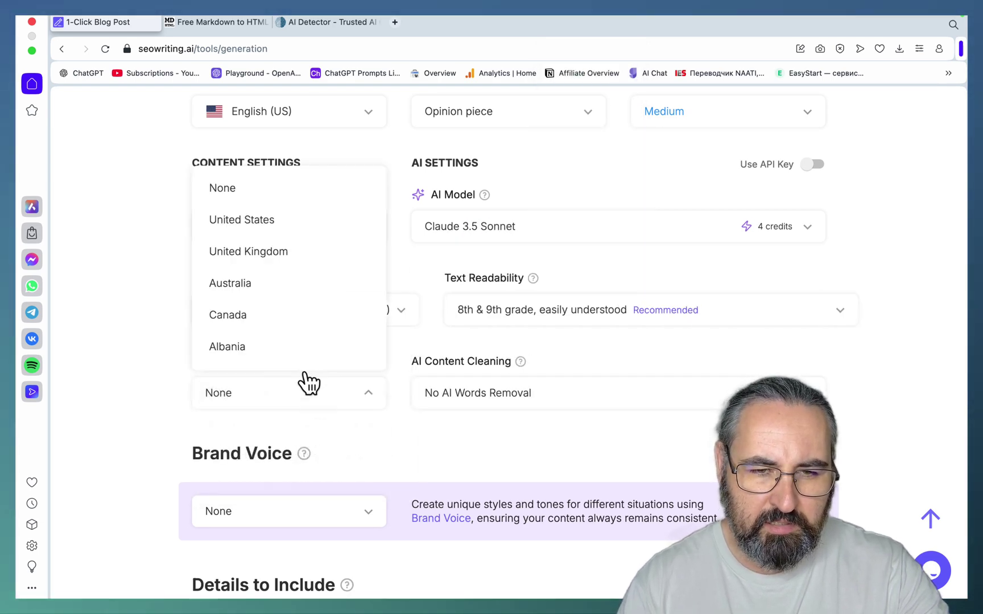
pyautogui.click(268, 222)
pyautogui.scroll(-2, 449, 340)
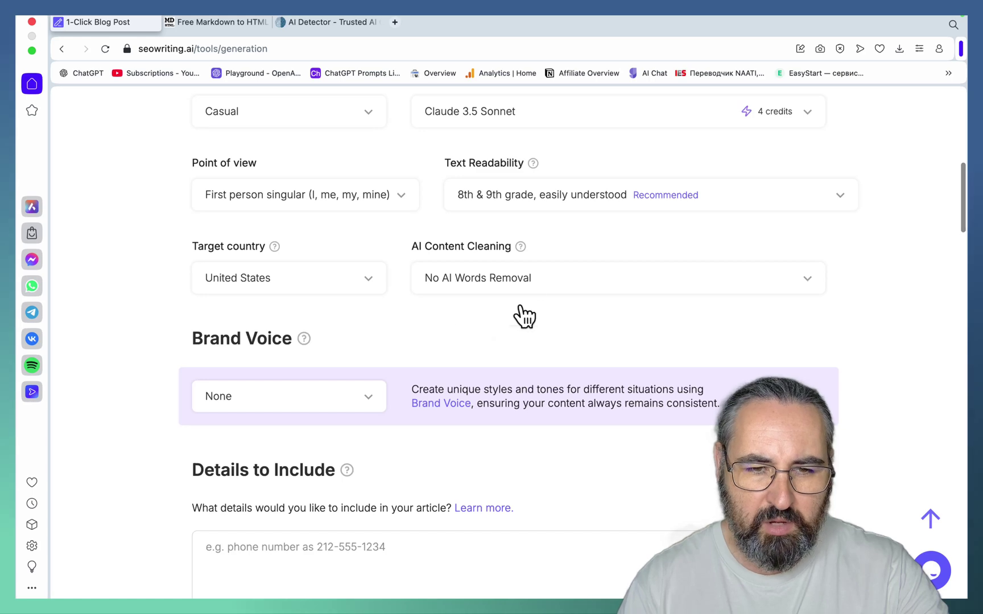
pyautogui.scroll(-3, 511, 333)
pyautogui.click(368, 231)
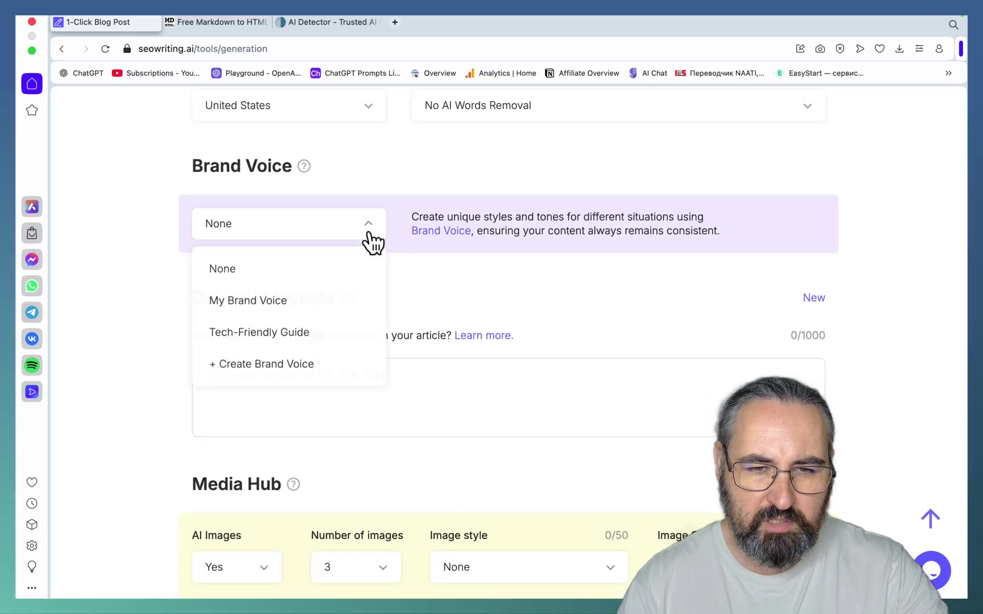
pyautogui.click(271, 302)
pyautogui.scroll(7, 479, 270)
pyautogui.click(690, 398)
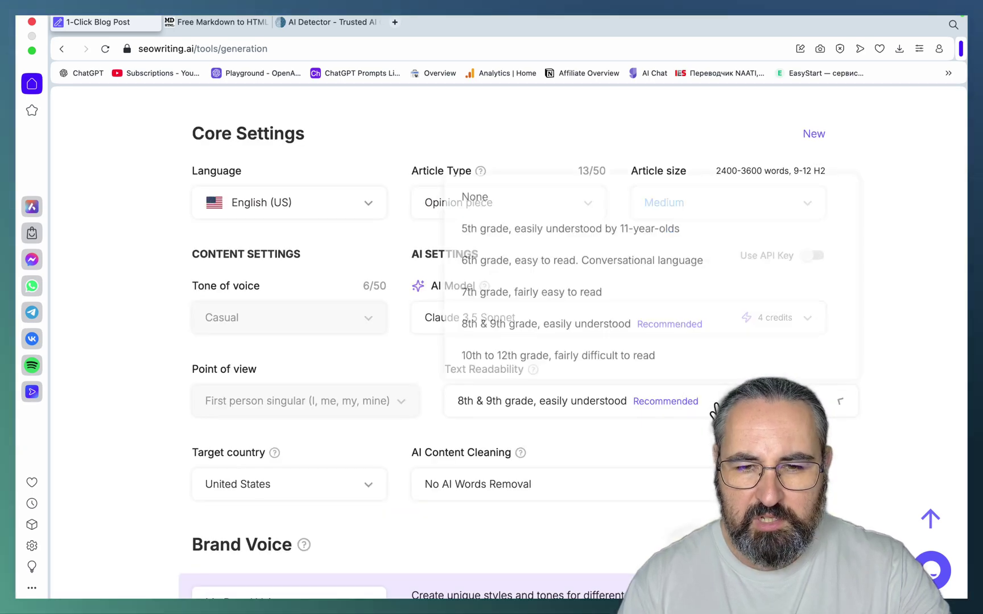
pyautogui.scroll(3, 654, 387)
pyautogui.scroll(-20, 853, 436)
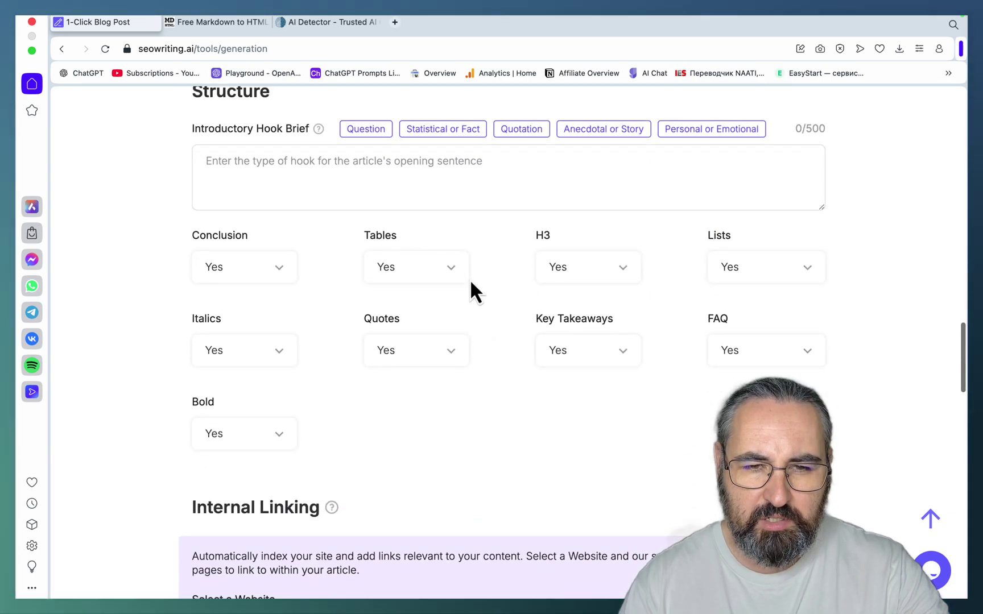
# Step: Set Tables, H3, Lists, Key Takeaways, FAQ, Quotes, Italics and Bold to No
pyautogui.click(456, 267)
pyautogui.click(436, 314)
pyautogui.click(555, 276)
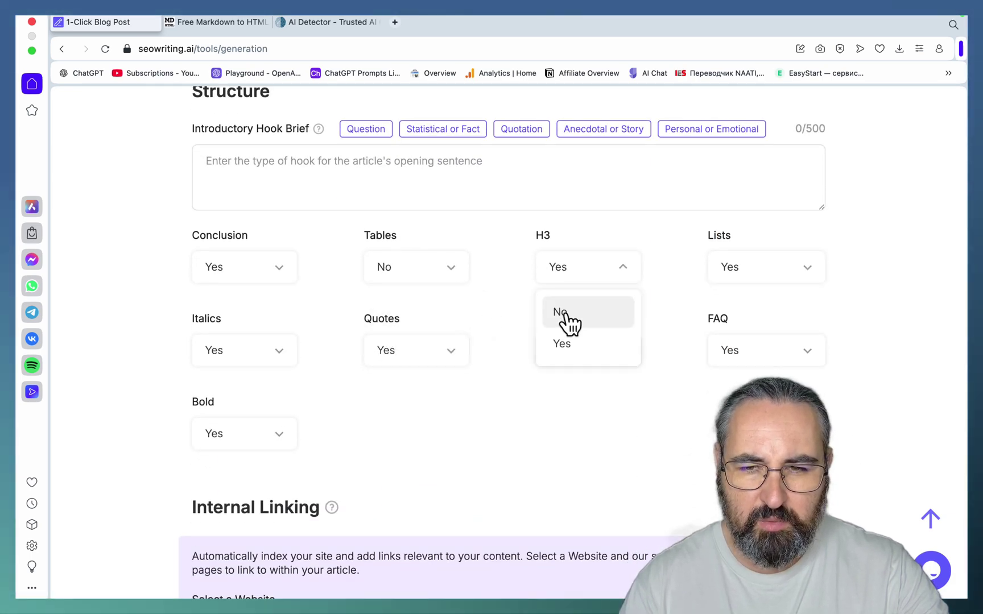
pyautogui.click(566, 315)
pyautogui.click(739, 276)
pyautogui.click(735, 314)
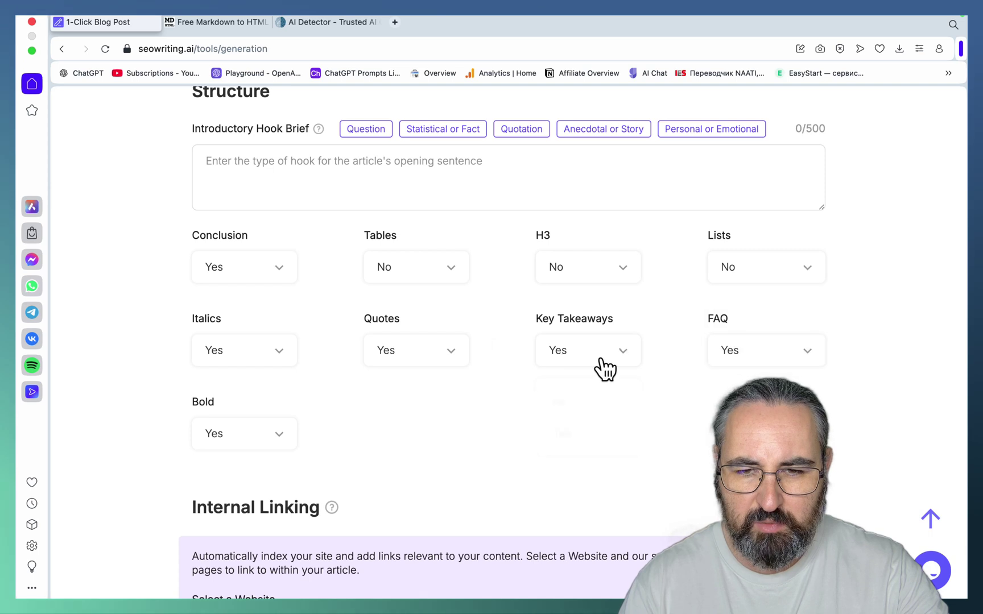
pyautogui.click(589, 399)
pyautogui.click(731, 360)
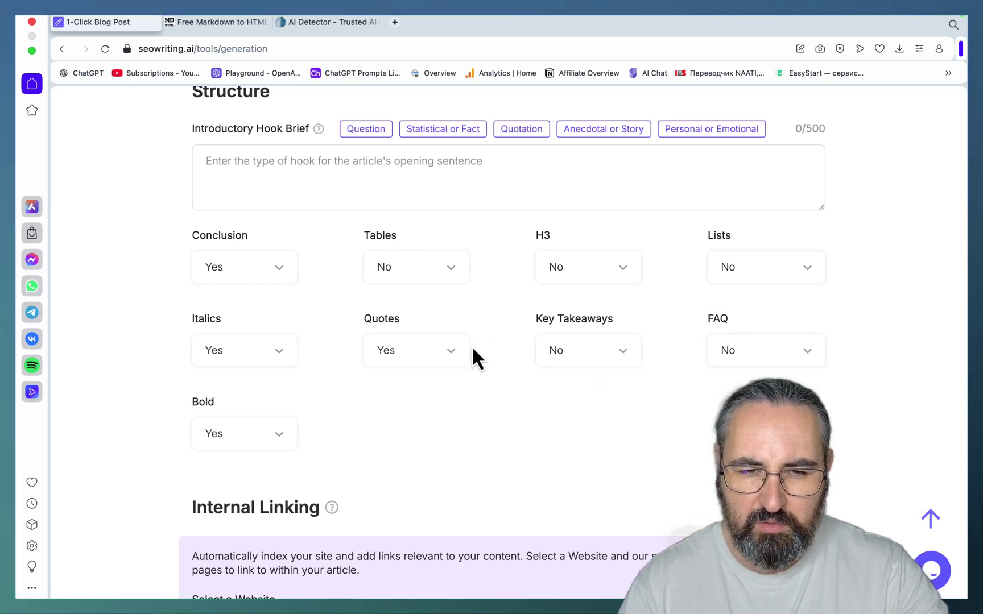
pyautogui.click(388, 395)
pyautogui.click(250, 350)
pyautogui.click(259, 398)
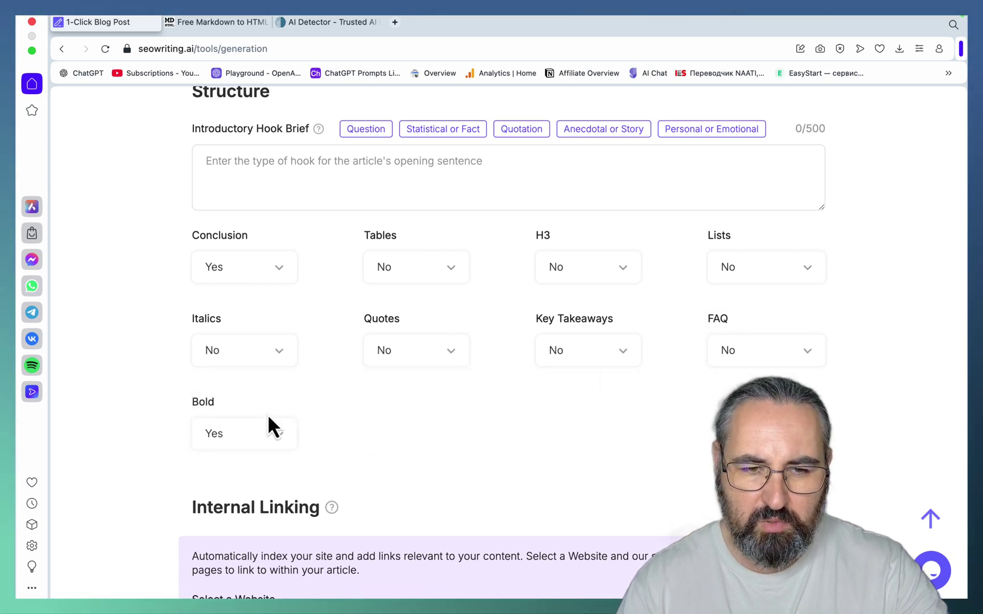
pyautogui.click(272, 435)
pyautogui.click(267, 478)
# Step: Generate the article, copy it, and check its readability in Hemingway at Grade 4
pyautogui.scroll(-5, 875, 518)
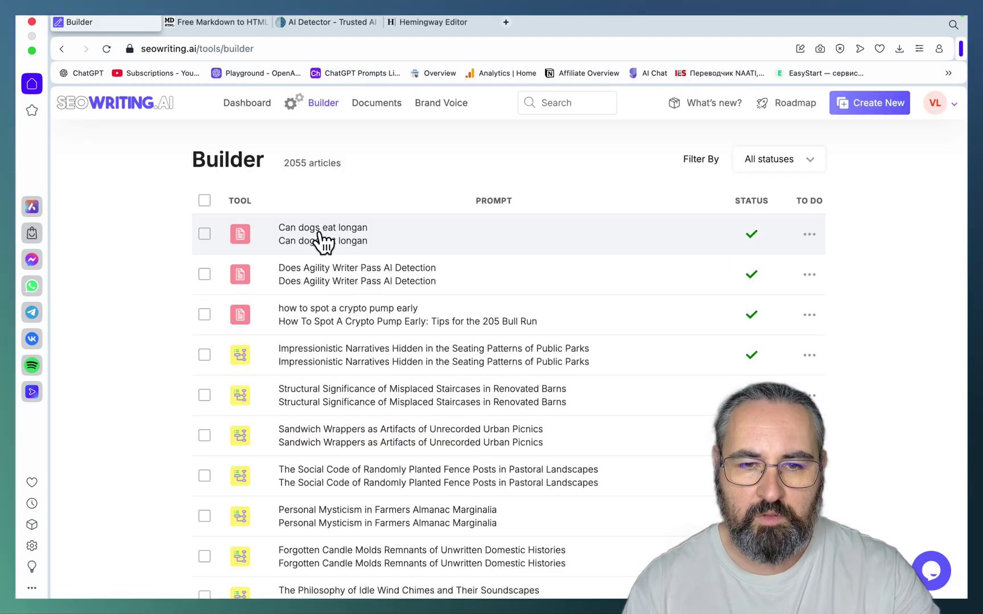
pyautogui.click(320, 233)
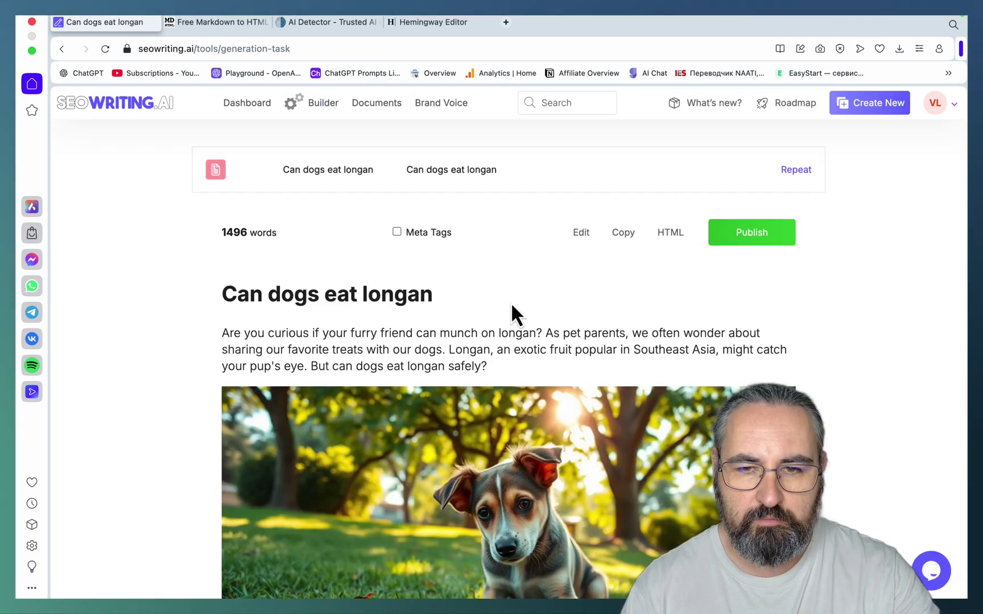
pyautogui.scroll(-20, 512, 306)
pyautogui.scroll(20, 512, 306)
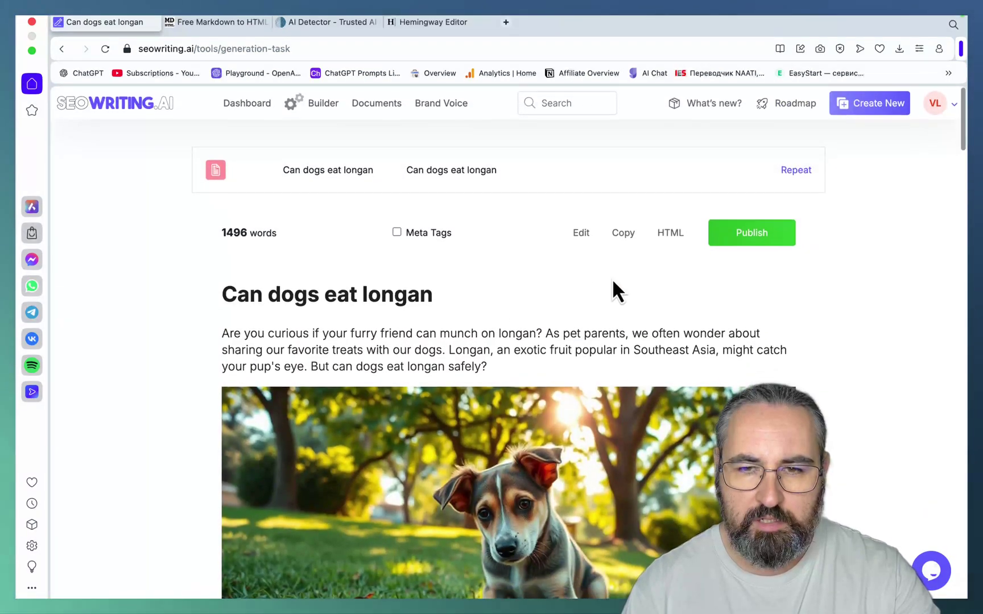
pyautogui.click(635, 237)
pyautogui.rightClick(431, 23)
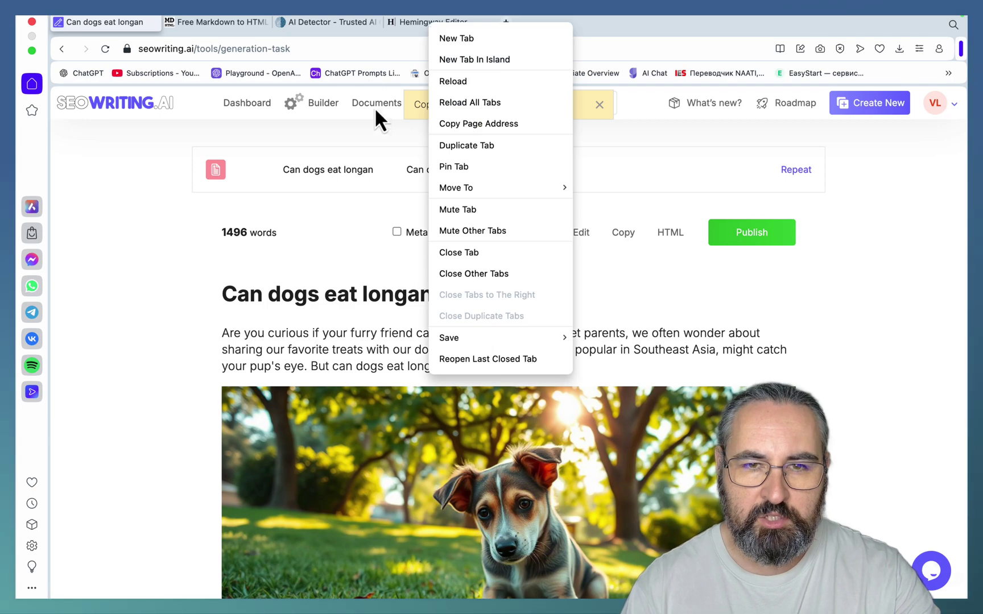
pyautogui.click(179, 192)
pyautogui.click(433, 22)
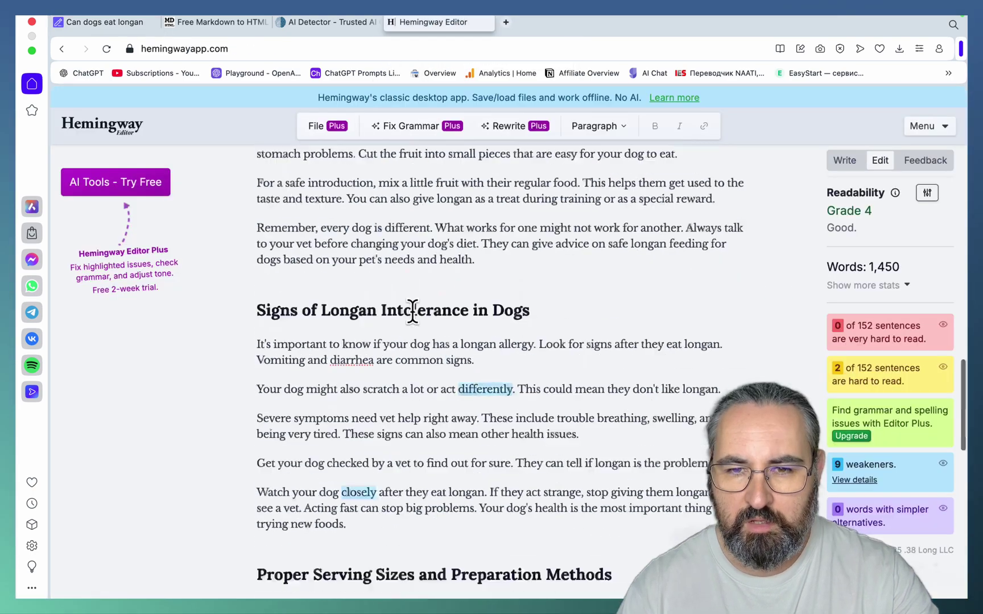
pyautogui.scroll(10, 417, 308)
pyautogui.press('super+a')
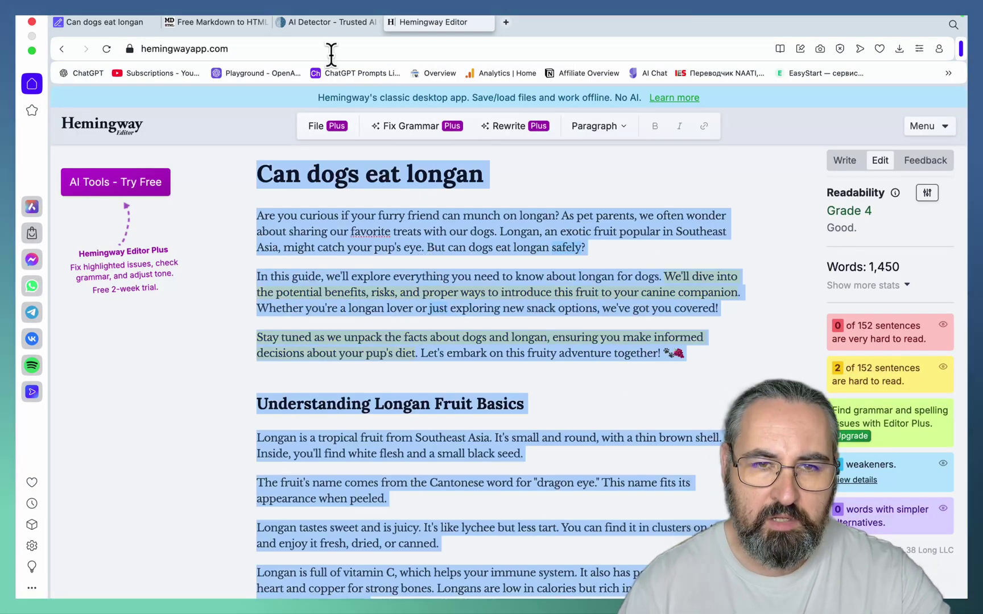
pyautogui.click(321, 21)
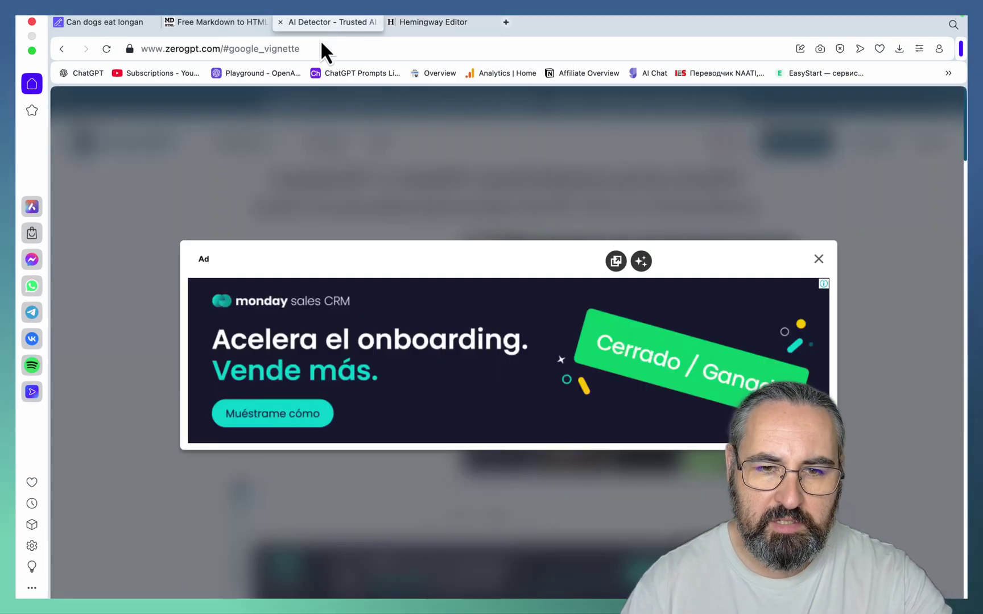
# Step: Dismiss the ZeroGPT ad and review the longan article's 4.99% AI GPT result
pyautogui.click(818, 258)
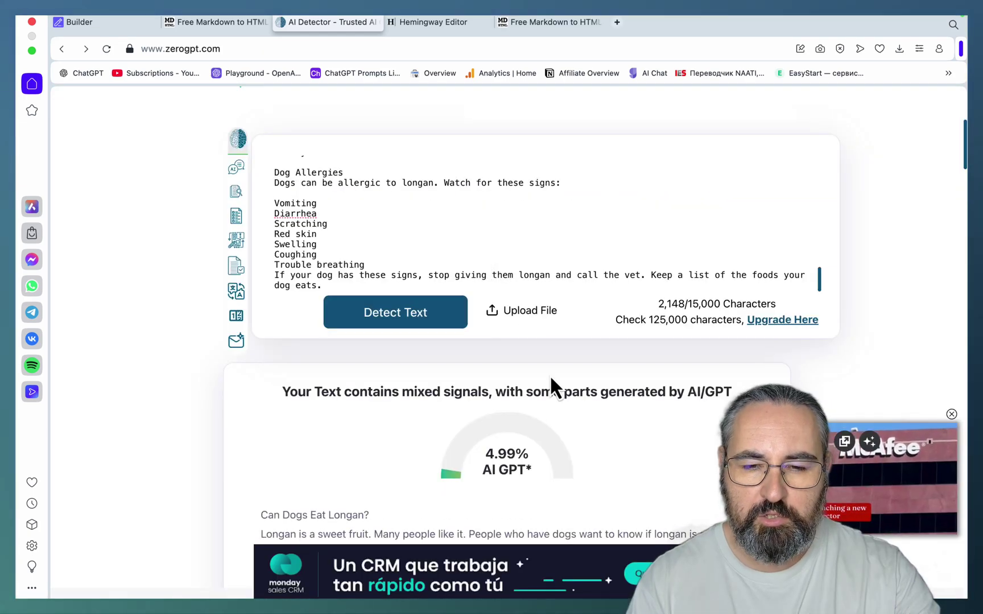
pyautogui.scroll(-2, 561, 430)
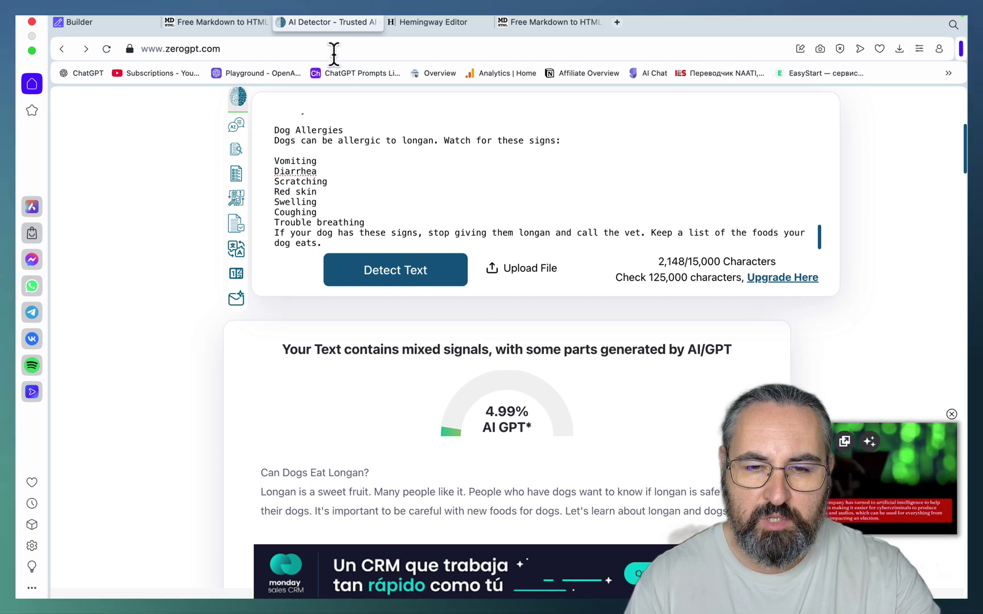
pyautogui.moveTo(199, 96)
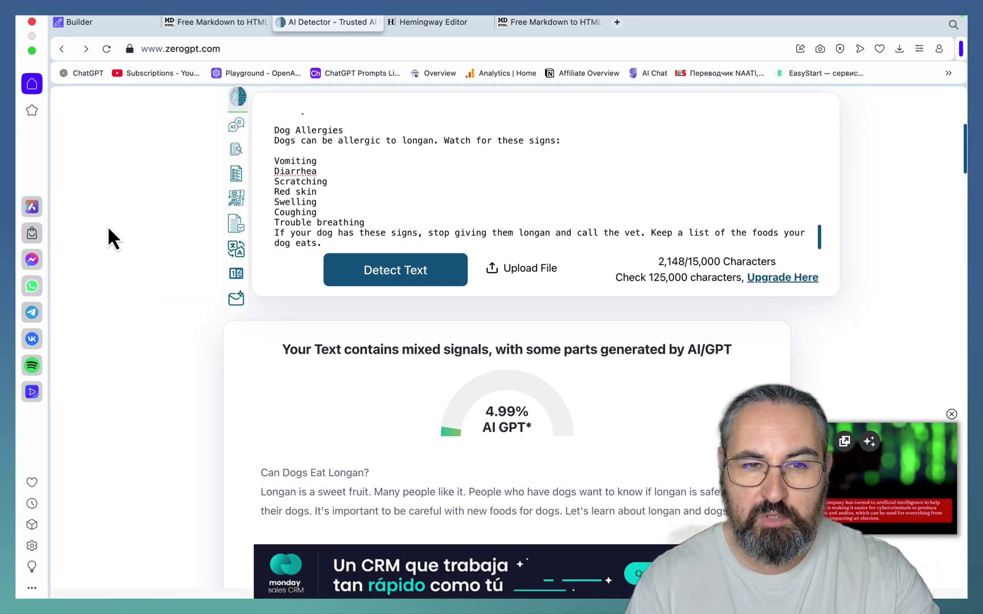
pyautogui.click(105, 28)
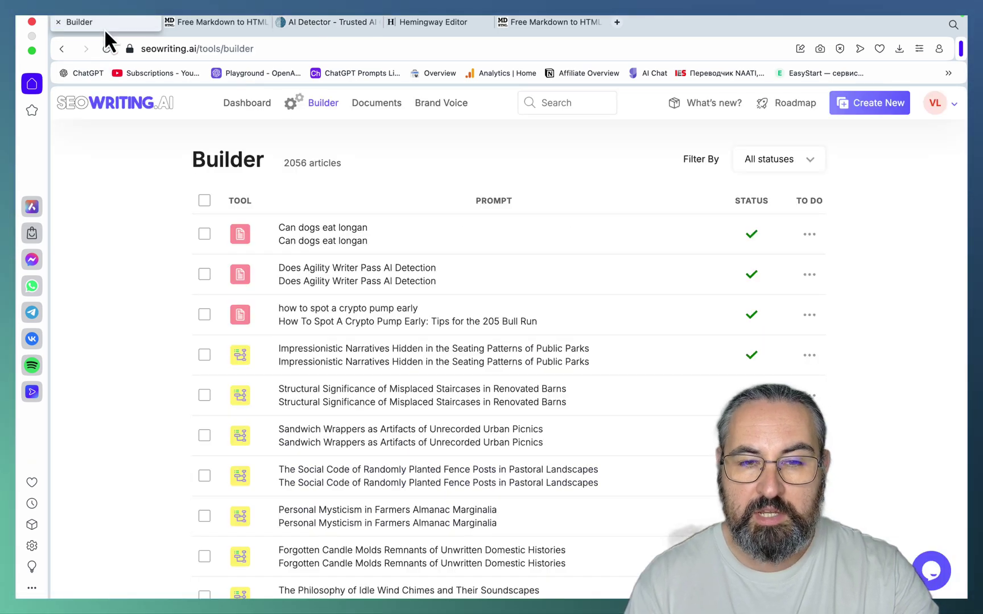